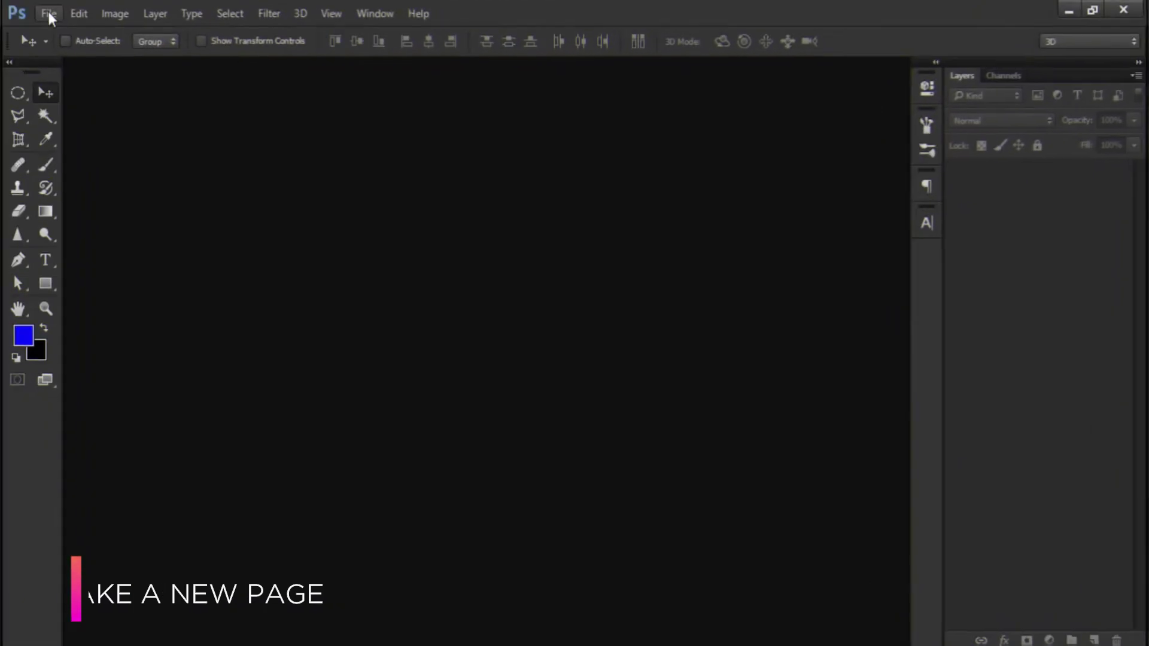
- Create a white U.S. Paper Letter document, 8.5 × 11 inches at 300 pixels/inch
click(48, 12)
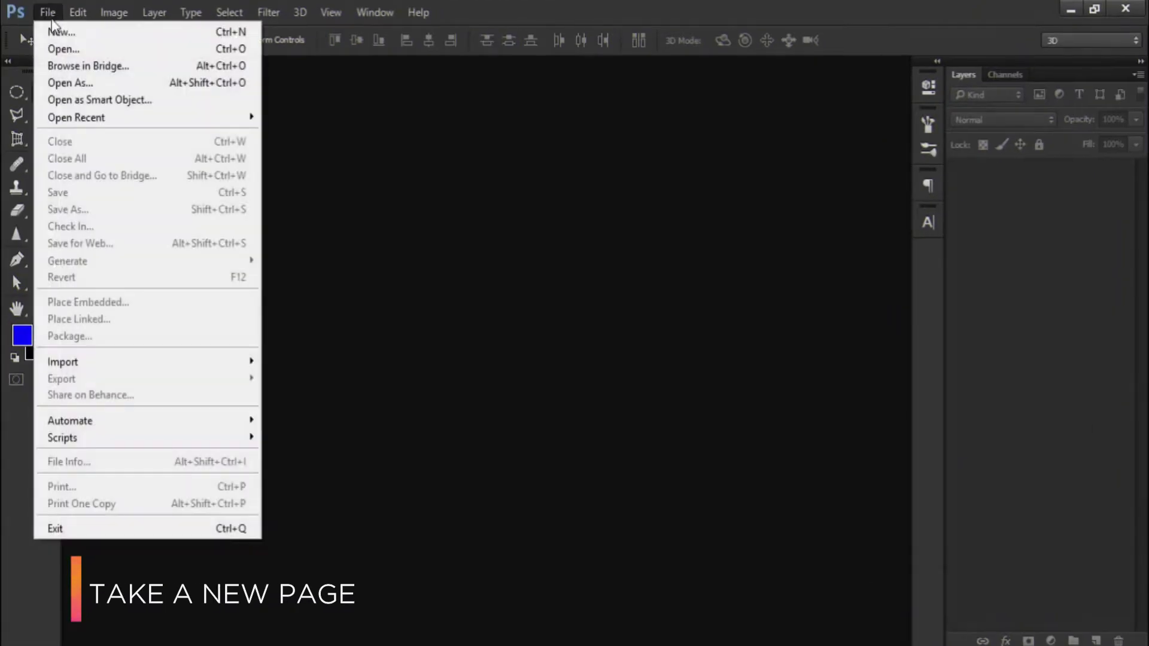
click(52, 26)
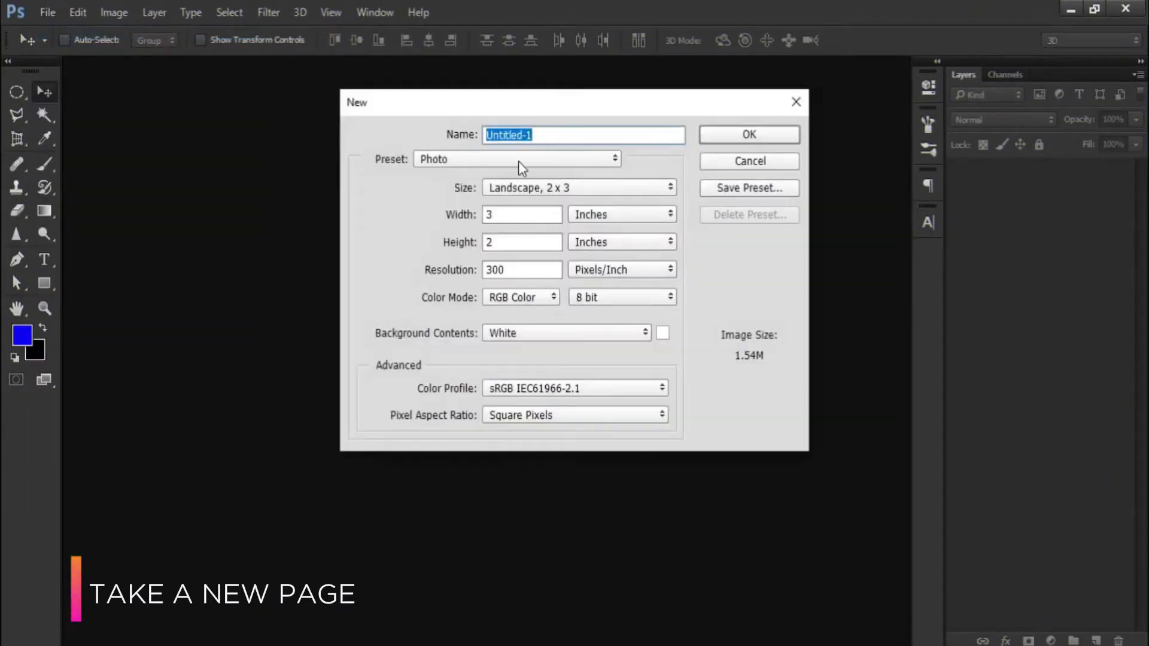
click(518, 160)
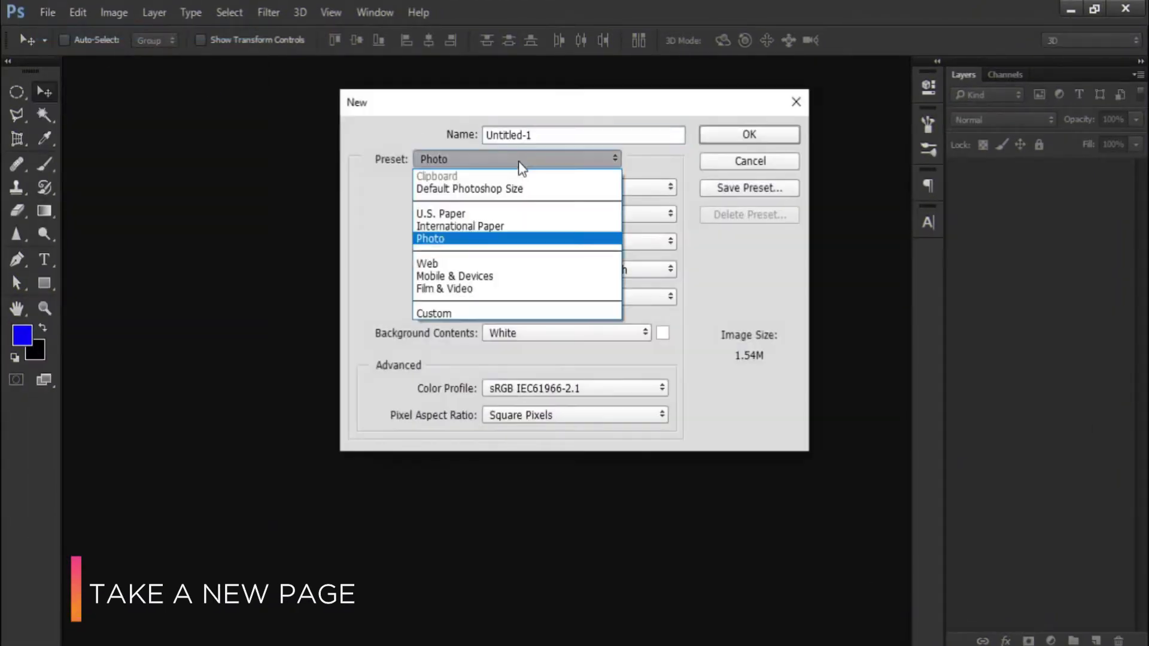
click(510, 216)
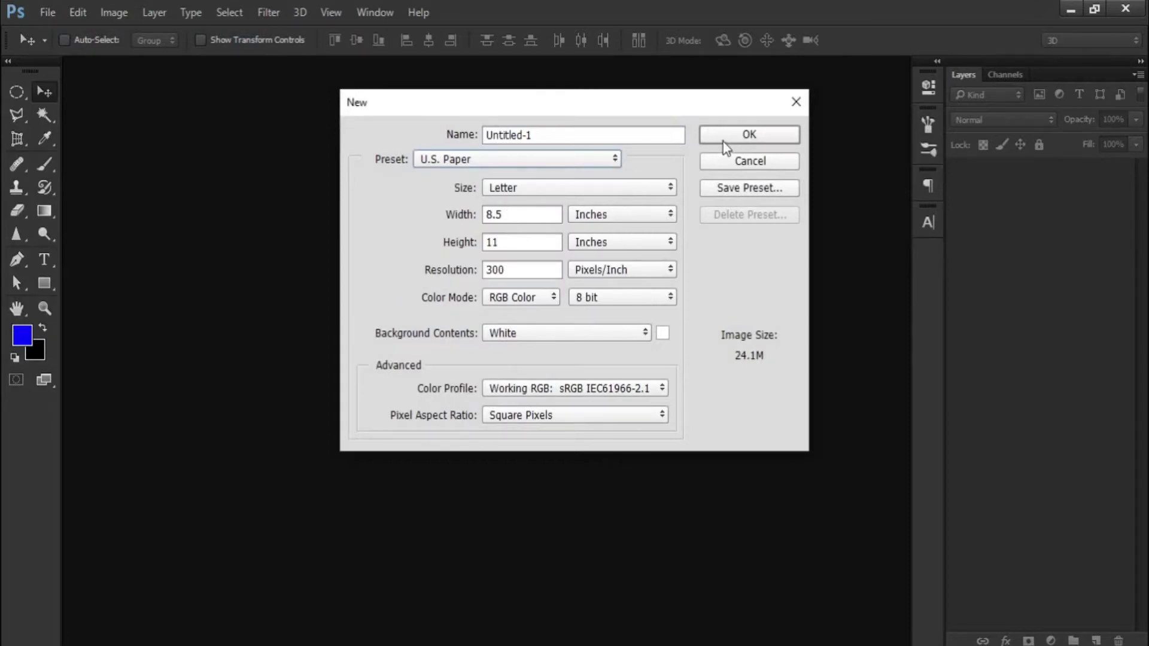
click(722, 142)
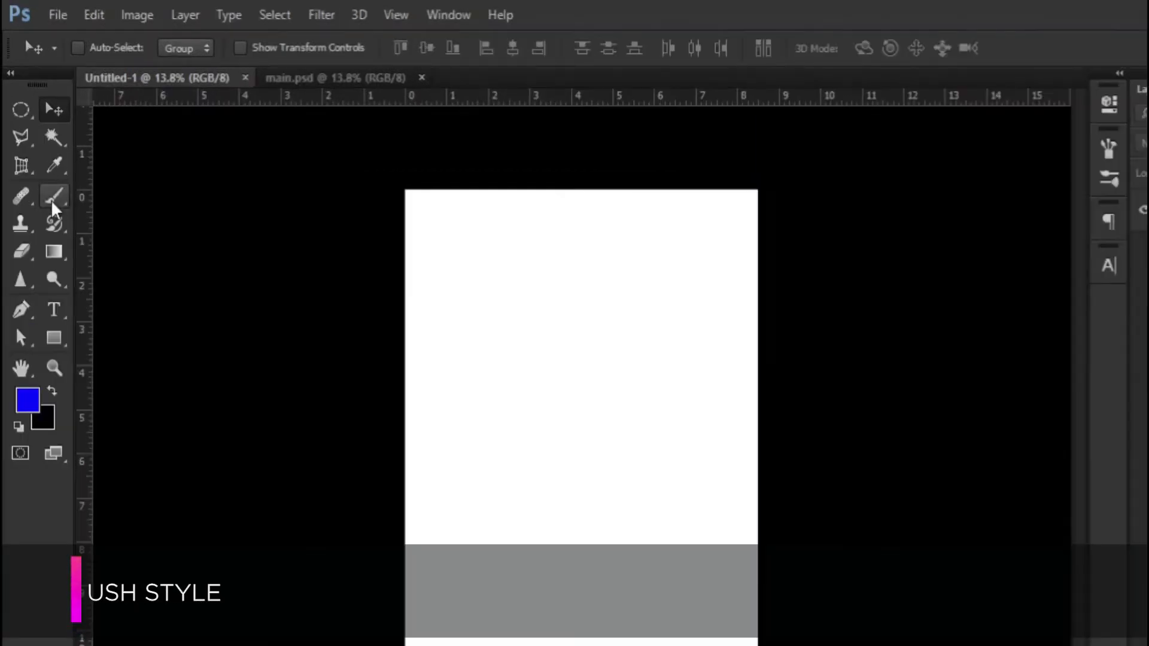
- Select the Brush tool with the large 2500 px paint-splash brush tip
click(43, 167)
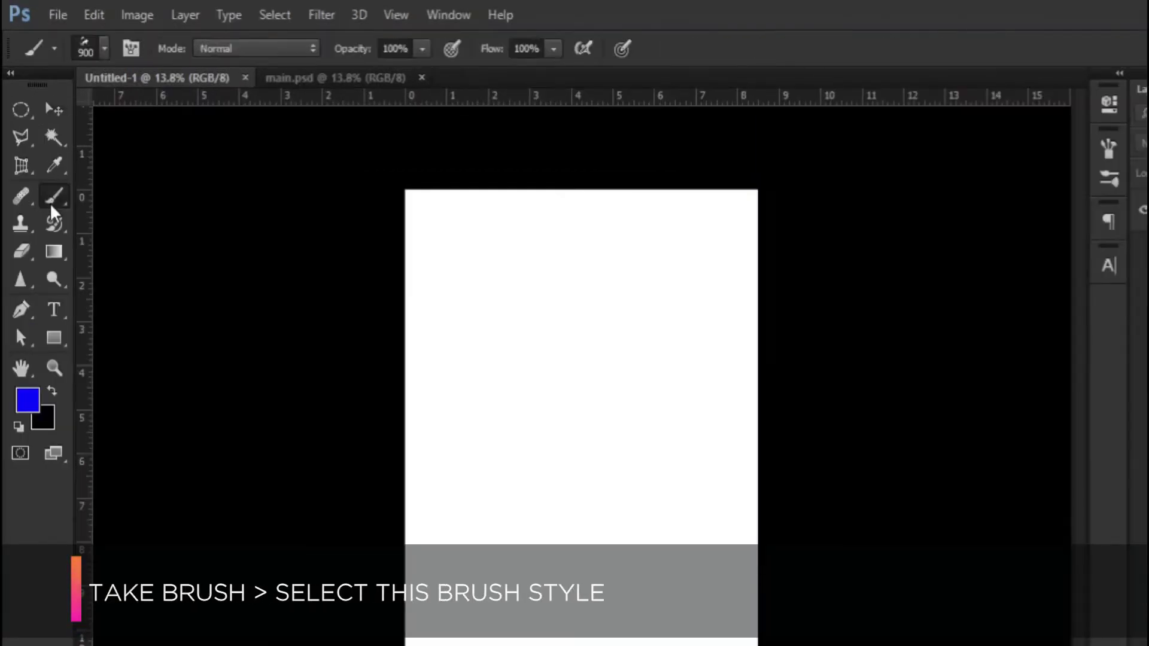
click(106, 44)
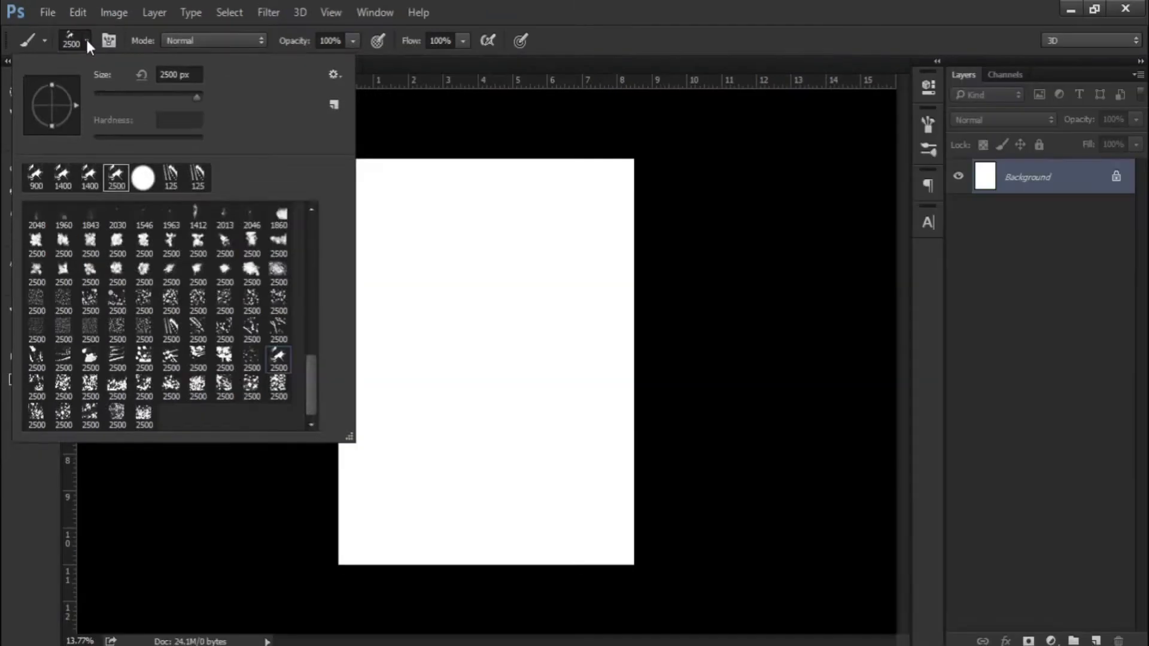
click(86, 40)
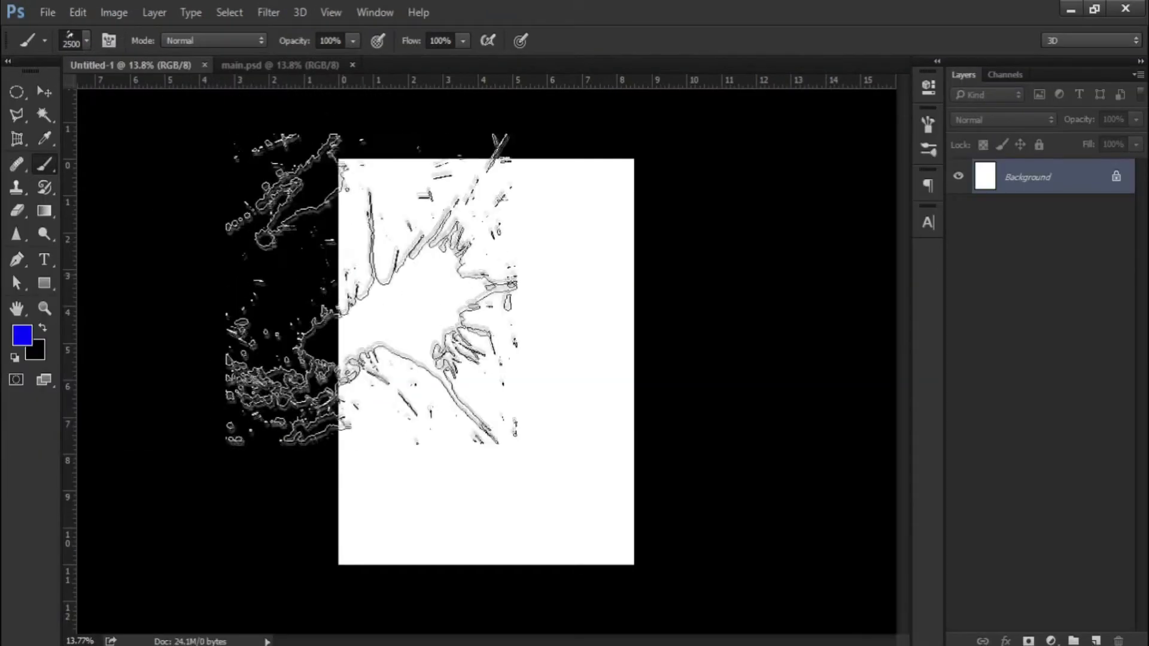
key(ctrl+minus)
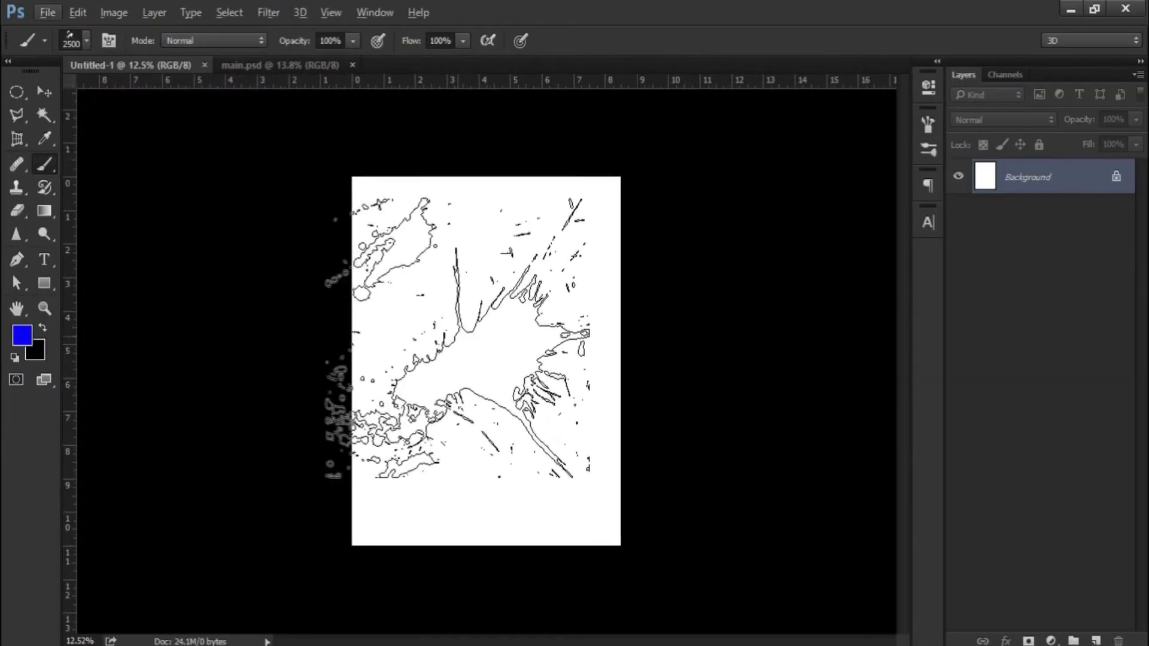
- Set the foreground colour to orange (ff5a00) and shrink the brush to 2000 px
click(27, 339)
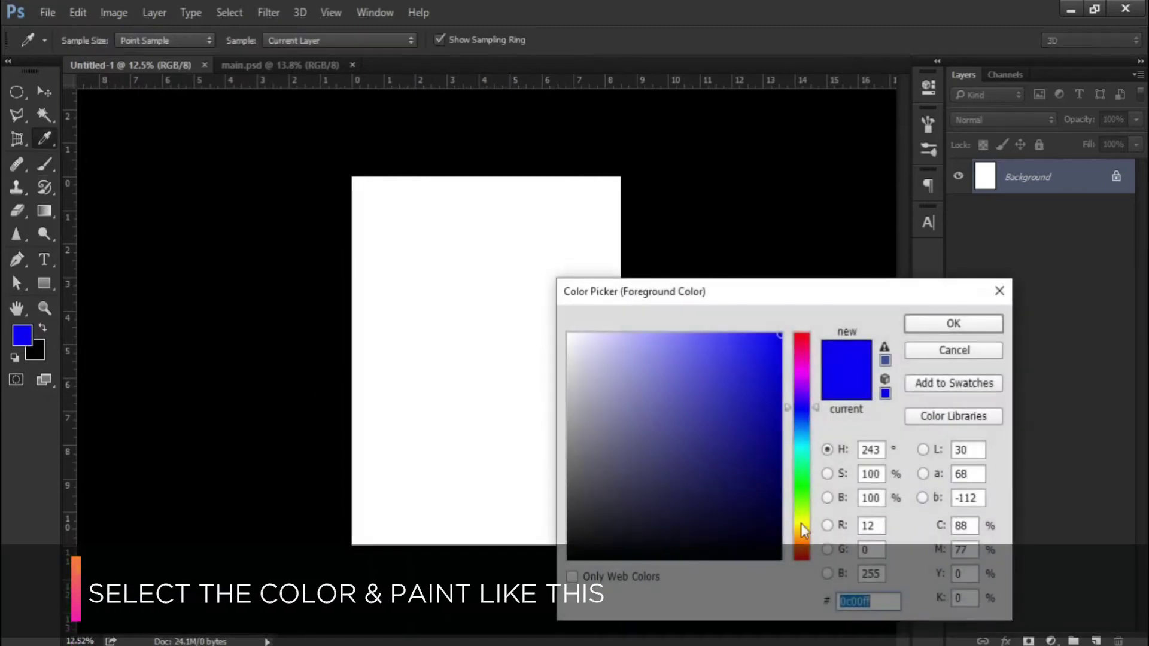
click(804, 545)
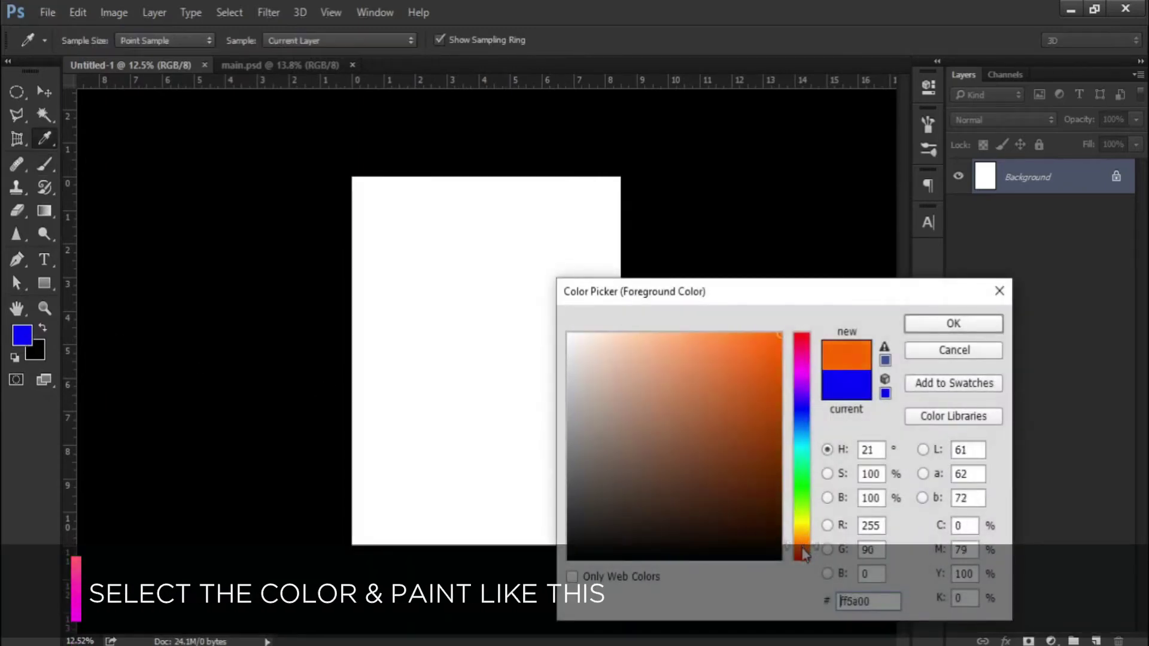
click(953, 324)
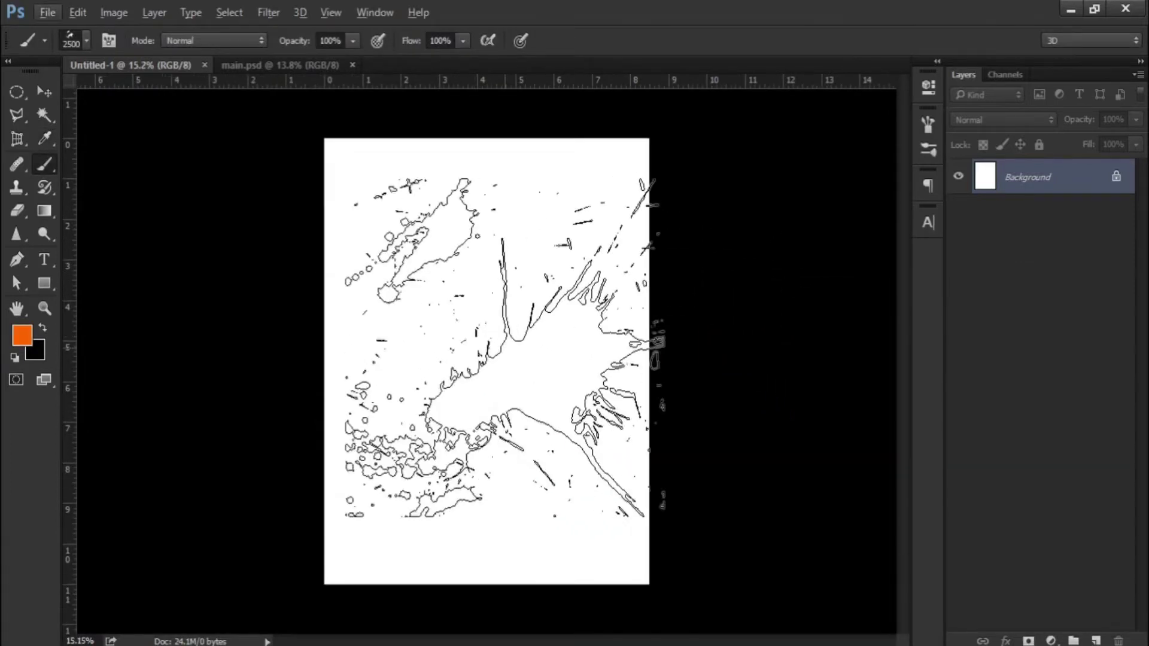
key(bracketleft)
key(bracketleft)
key(bracketleft)
key(bracketleft)
key(bracketleft)
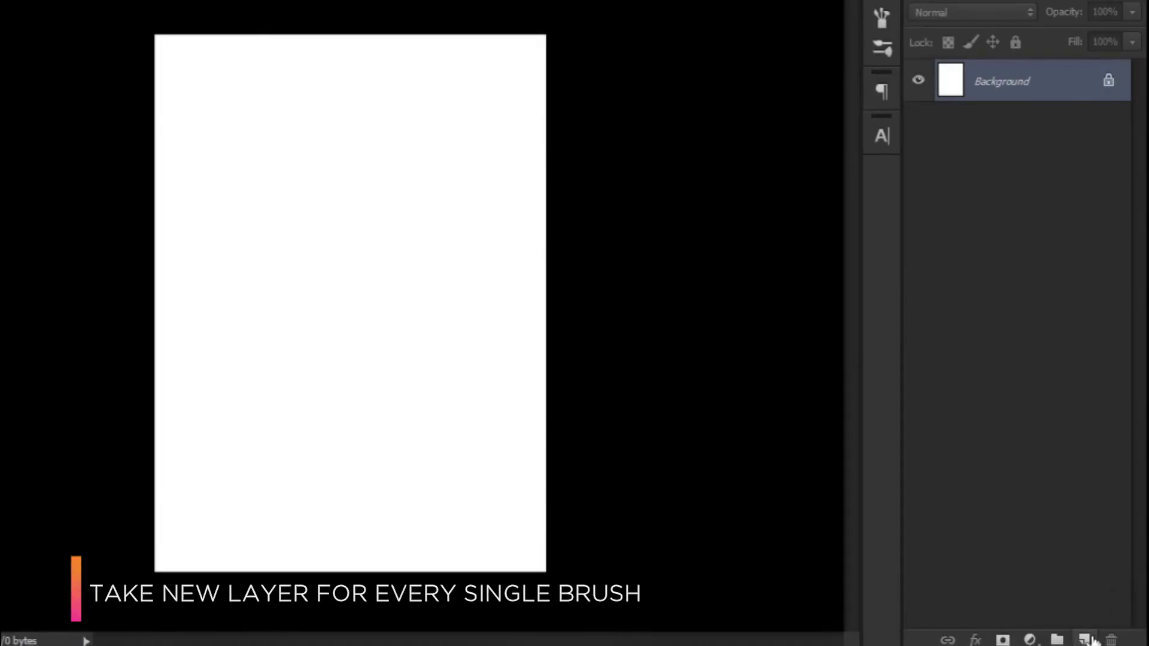
- Stamp an orange splash and a yellow splash, each on its own new layer
click(1091, 640)
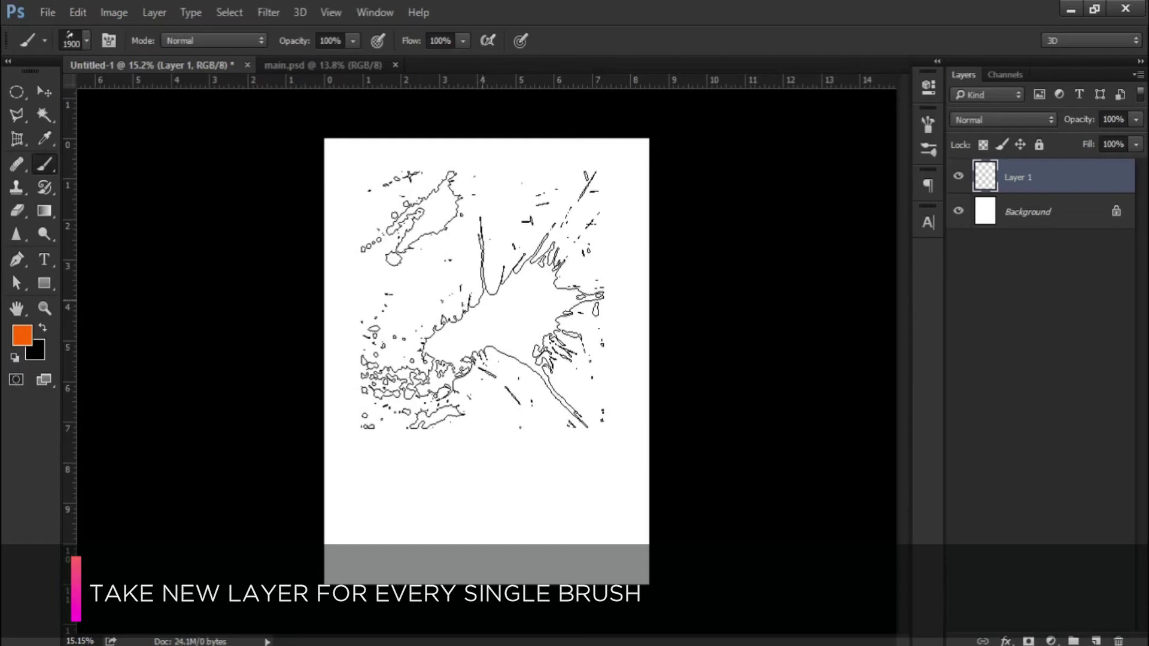
click(482, 300)
click(1095, 640)
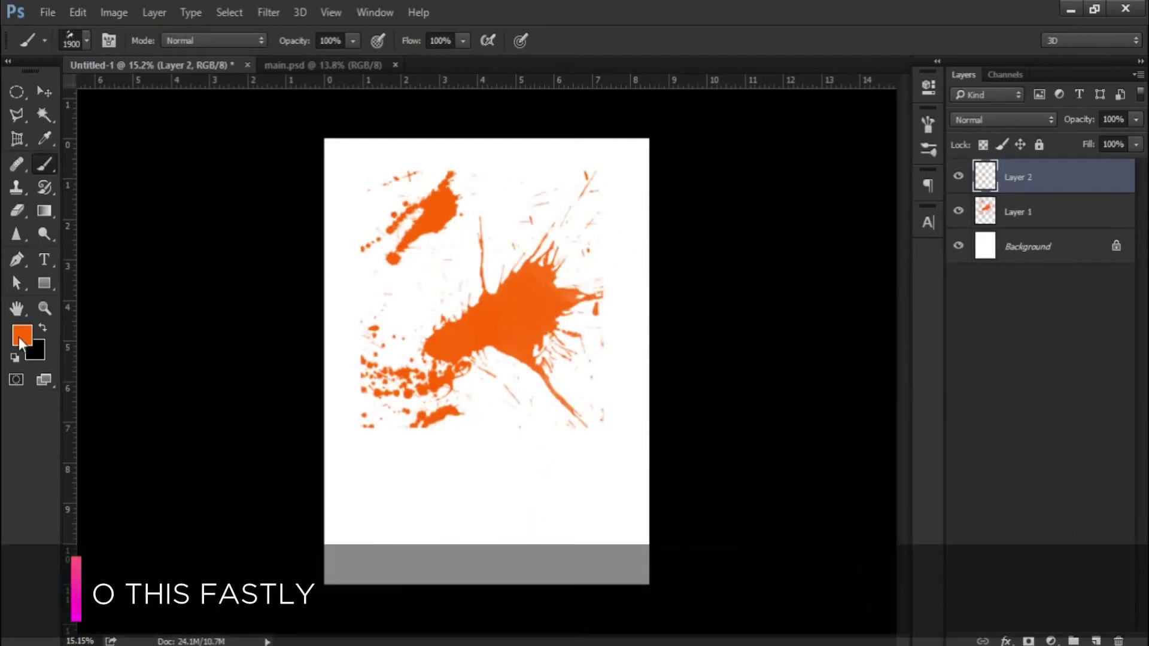
click(22, 336)
click(797, 526)
click(951, 323)
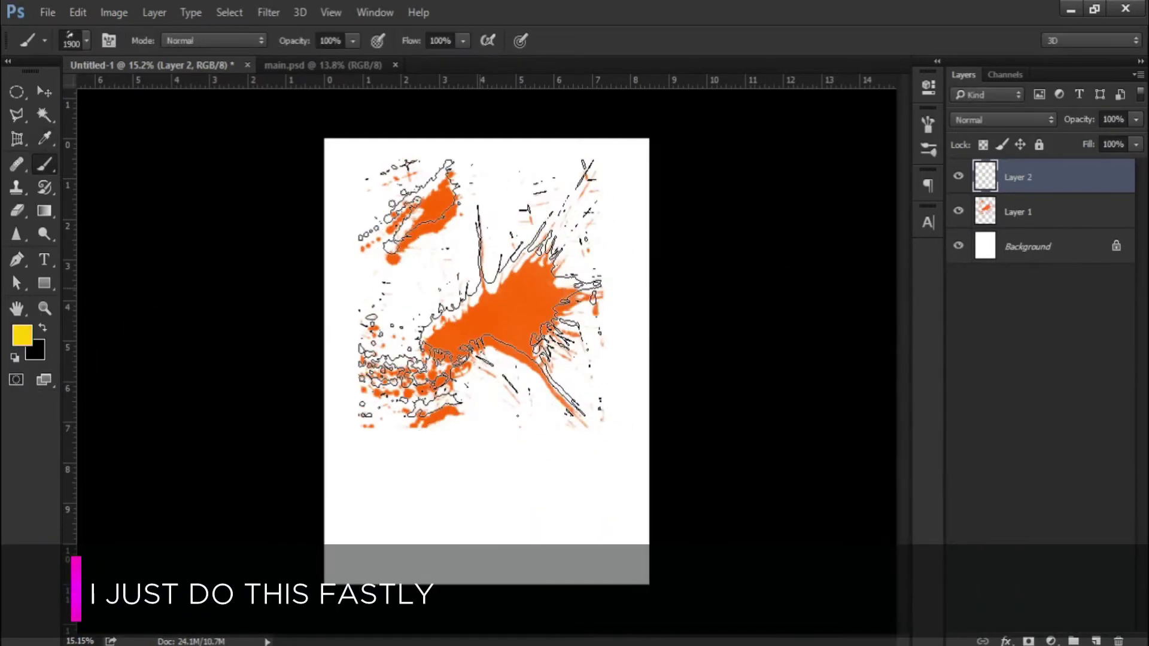
click(477, 293)
- Stamp a blue splash on a new layer
click(1099, 640)
click(22, 336)
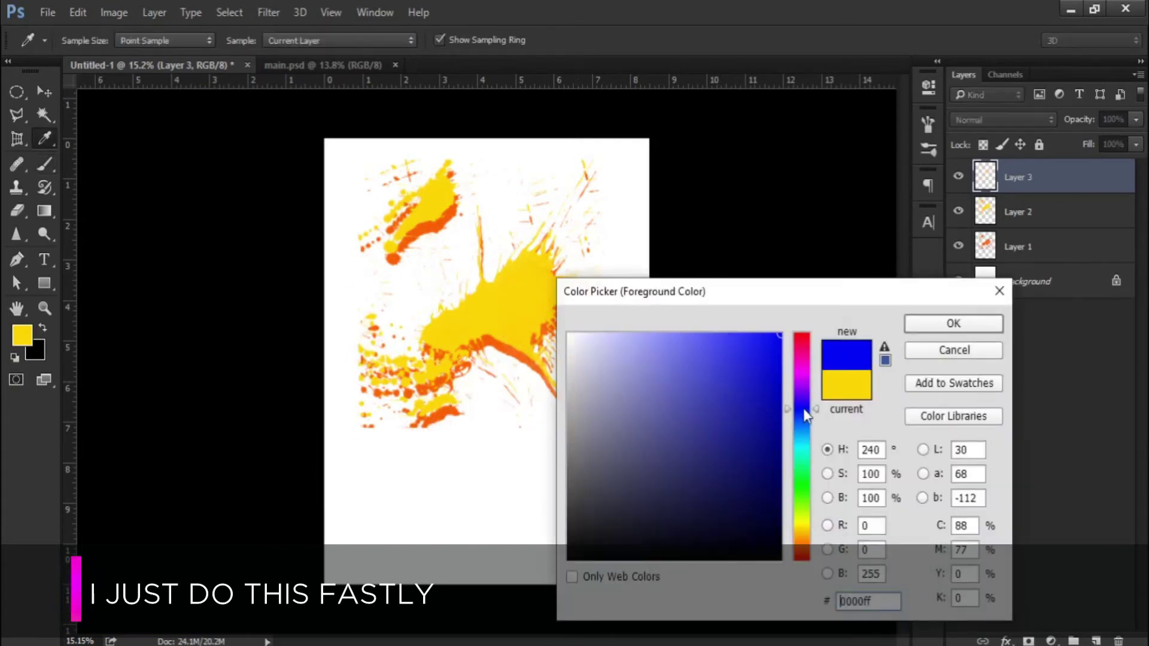
click(800, 406)
click(951, 323)
click(477, 293)
click(477, 293)
- Stamp a red splash on a new layer
click(1096, 640)
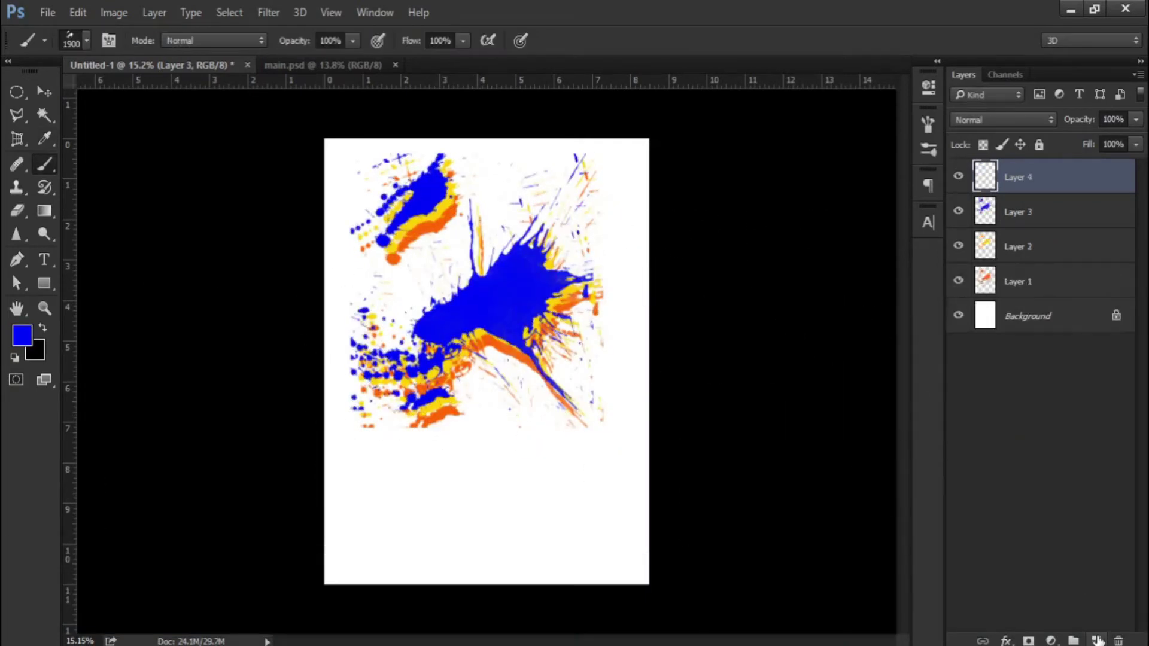
click(22, 336)
click(801, 334)
click(952, 326)
click(497, 359)
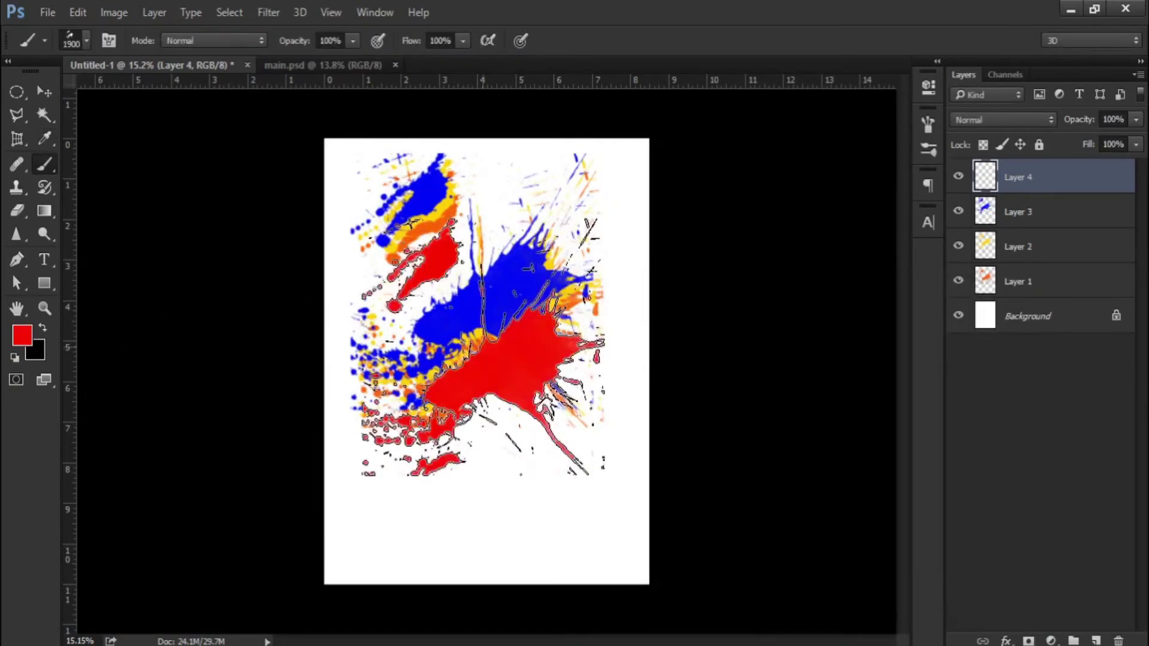
- Stamp another yellow splash on a new layer
click(1095, 640)
click(22, 336)
click(800, 520)
click(953, 323)
click(467, 278)
- Move the orange Layer 1 to the top of the layer stack
click(44, 91)
drag(1017, 317, 1017, 171)
scroll(541, 374, up, 1)
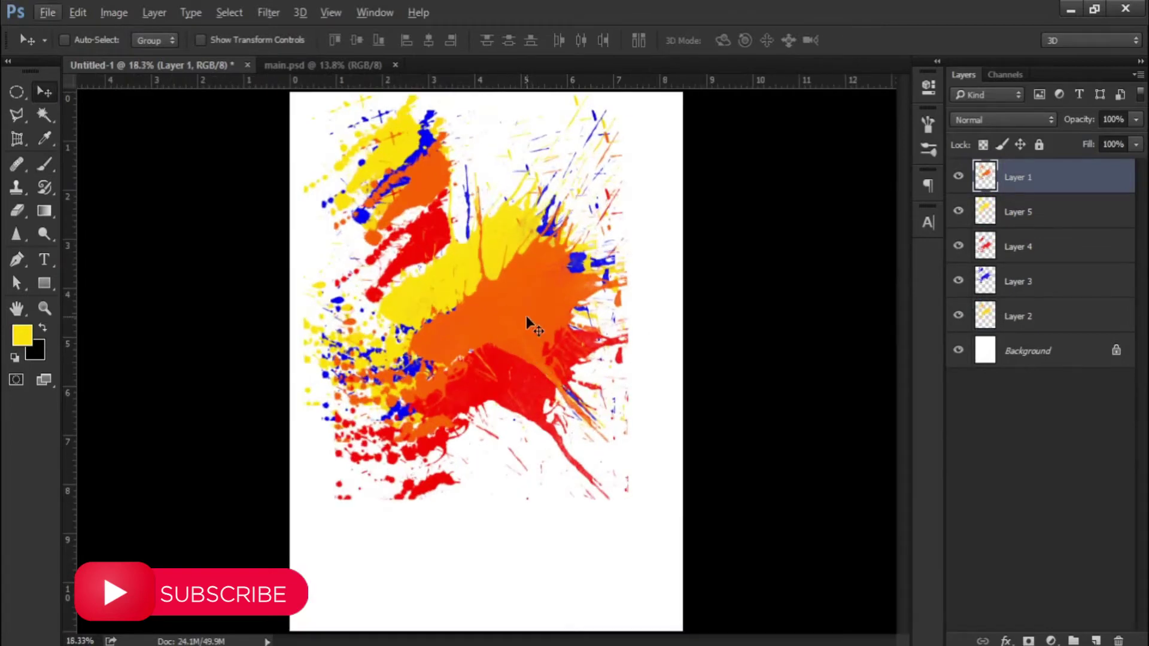
- Nudge the orange splash right, then rotate and slightly shrink it with Free Transform
drag(522, 306, 536, 307)
key(ctrl+t)
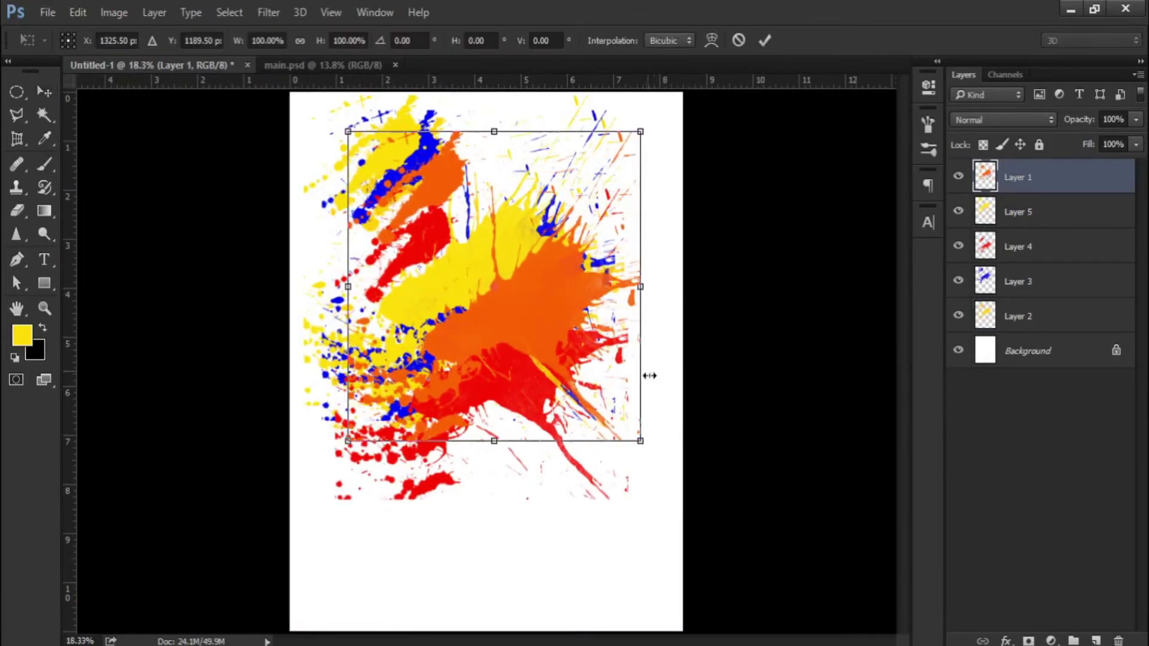
drag(683, 429, 420, 510)
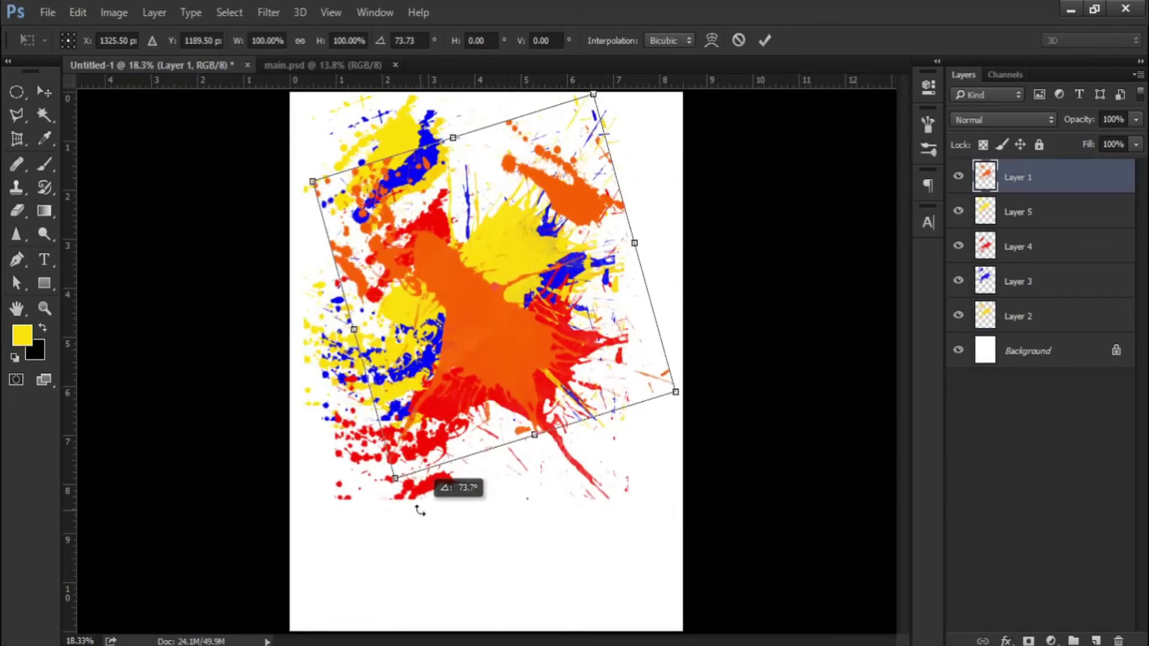
drag(420, 510, 411, 461)
drag(488, 367, 518, 356)
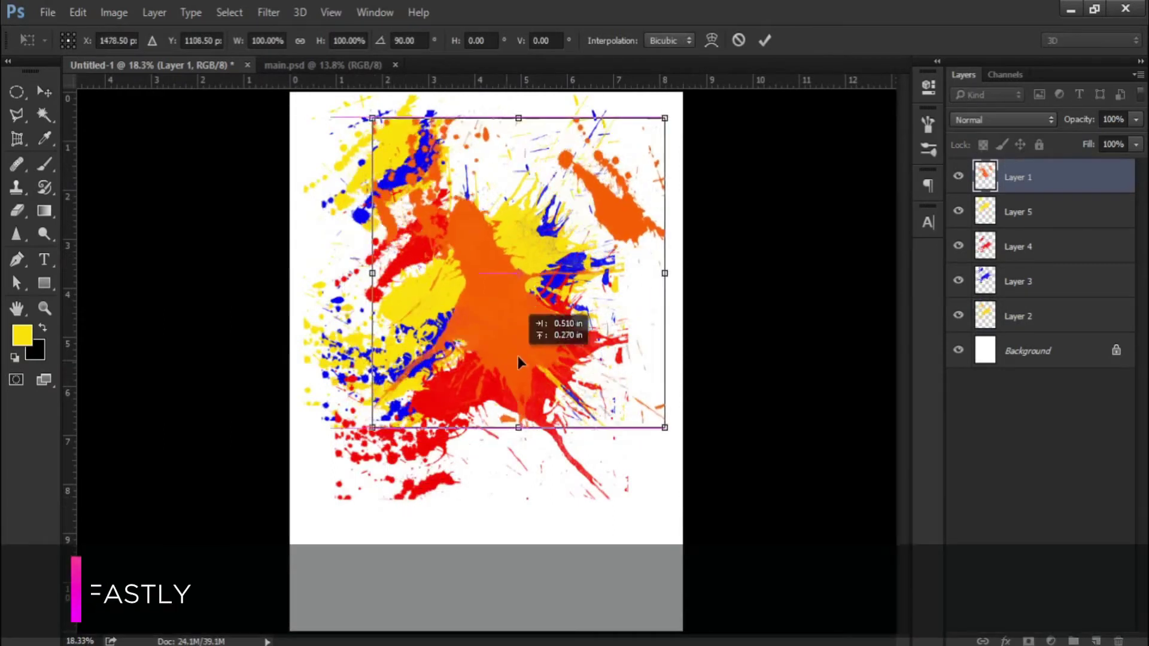
drag(672, 425, 646, 389)
key(Return)
key(ctrl+minus)
- Rotate the yellow Layer 5 splash and move it up the page
key(alt+bracketleft)
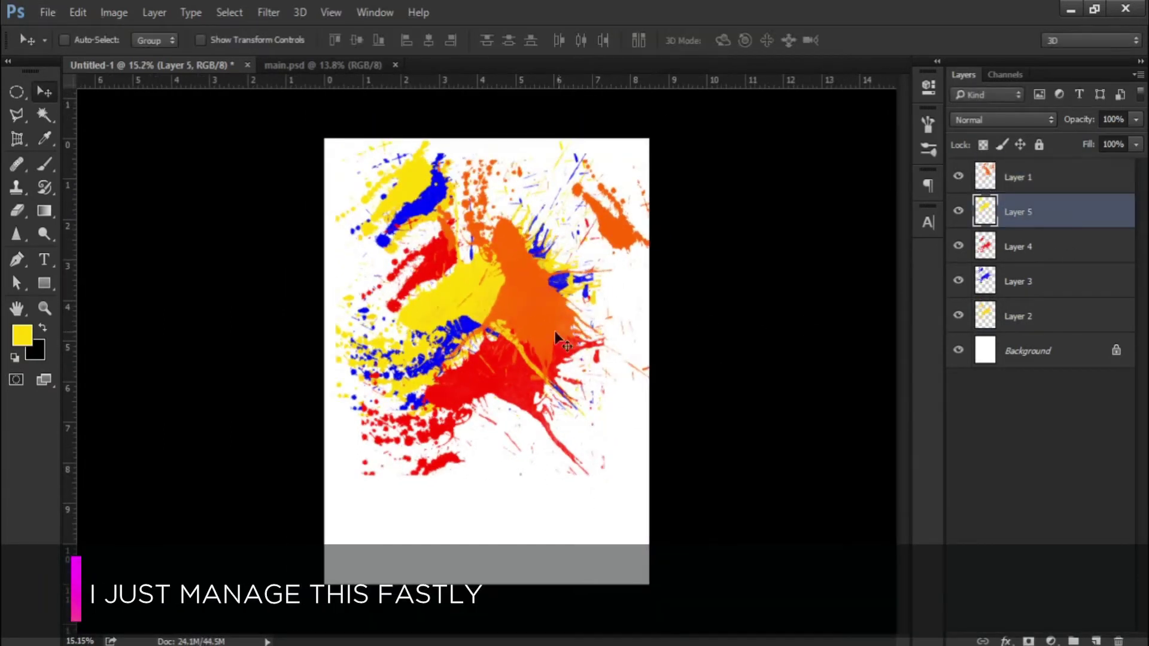
key(ctrl+t)
drag(470, 317, 497, 179)
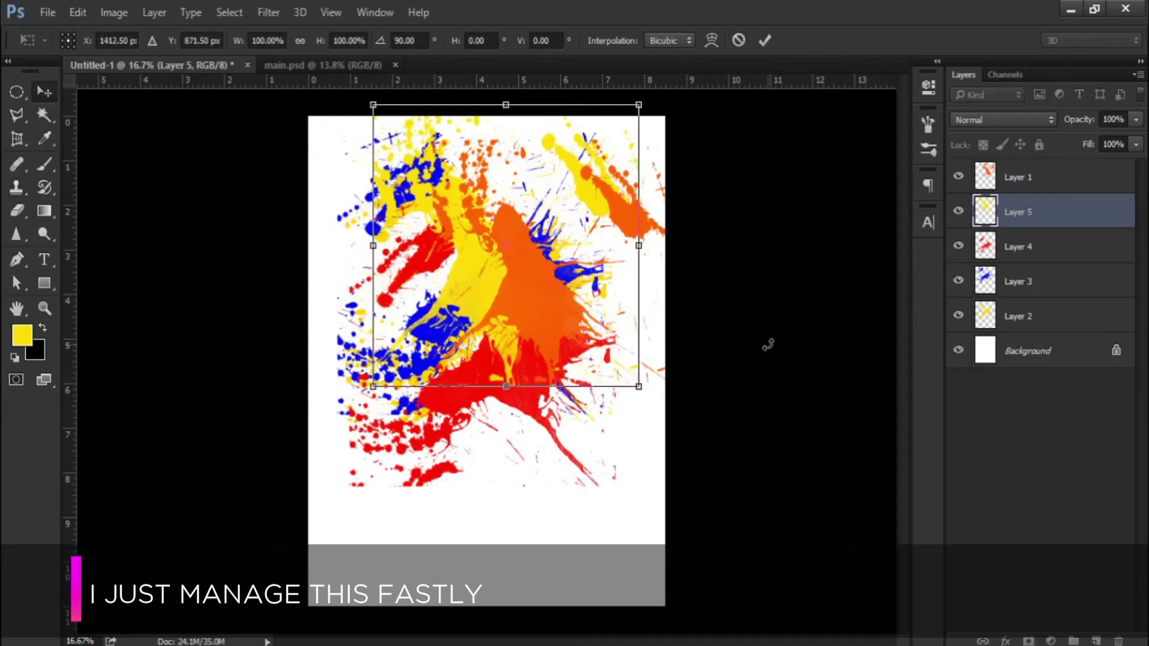
key(Return)
drag(667, 329, 699, 346)
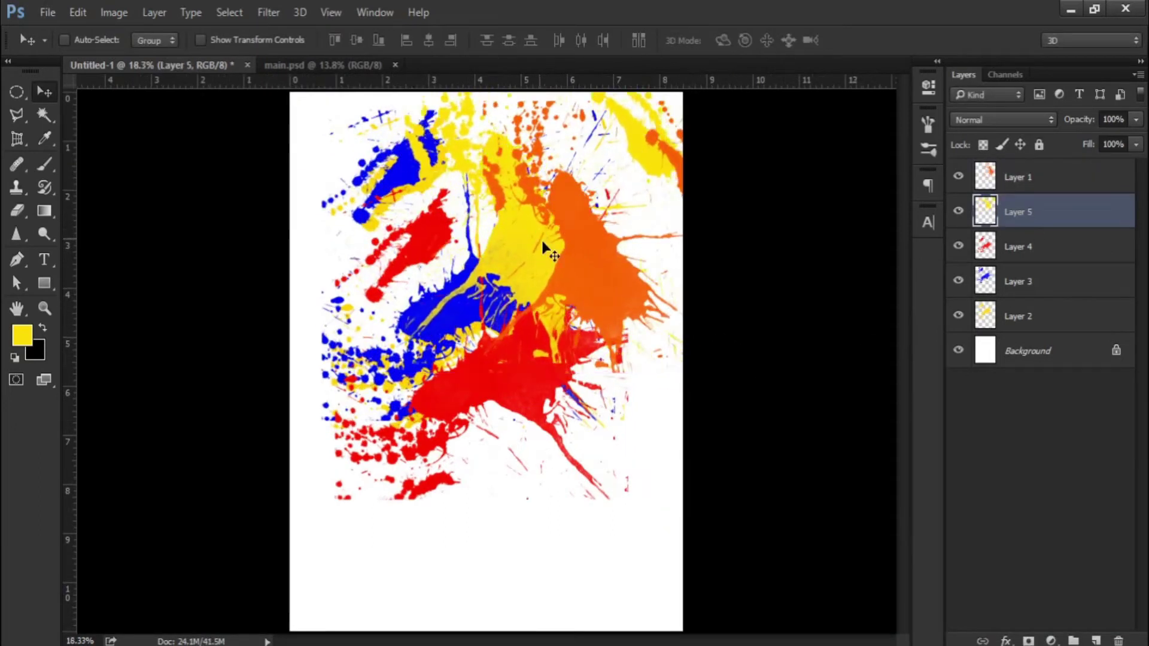
scroll(583, 349, down, 1)
- Rotate the orange splash further and move the yellow splash into place
key(alt+bracketright)
key(ctrl+t)
drag(727, 287, 744, 359)
key(Return)
key(ctrl+t)
drag(718, 394, 762, 392)
key(Return)
mouse_move(692, 346)
mouse_down()
mouse_move(705, 333)
mouse_move(654, 315)
mouse_move(616, 376)
mouse_up()
- Move the blue Layer 3 splash toward the page centre
key(alt+bracketleft)
key(alt+bracketleft)
key(ctrl+t)
key(Return)
scroll(492, 263, up, 1)
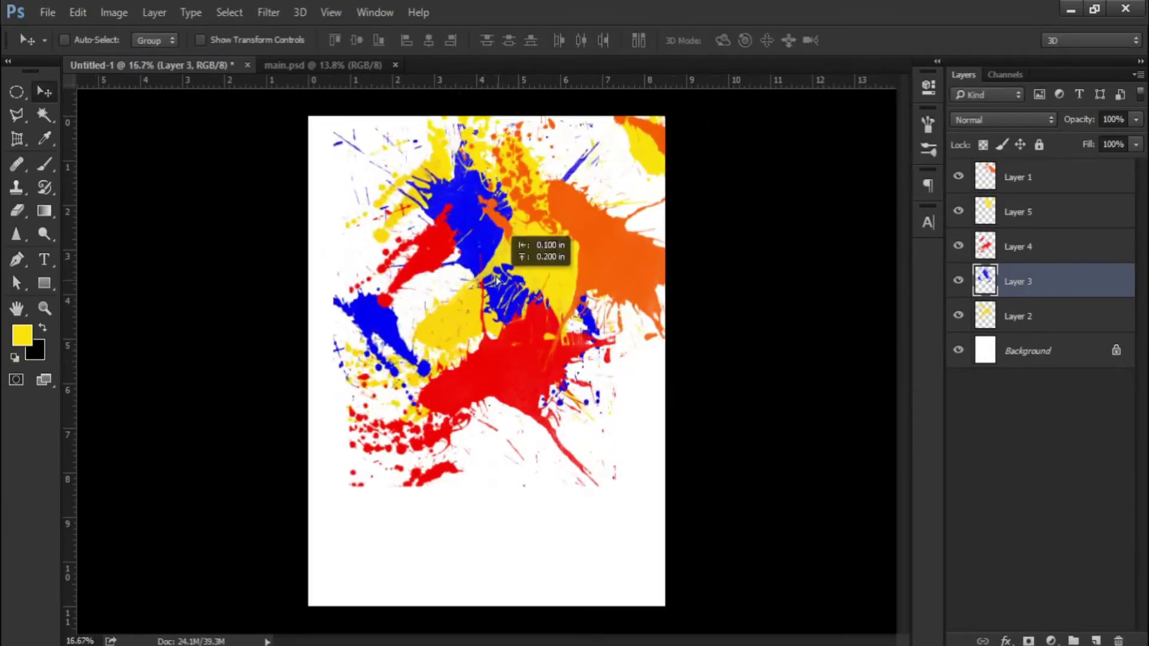
drag(493, 263, 467, 213)
scroll(467, 213, down, 1)
- Reposition the orange and yellow splashes, and move the red splash up and left
key(alt+bracketright)
key(alt+bracketright)
drag(593, 240, 612, 260)
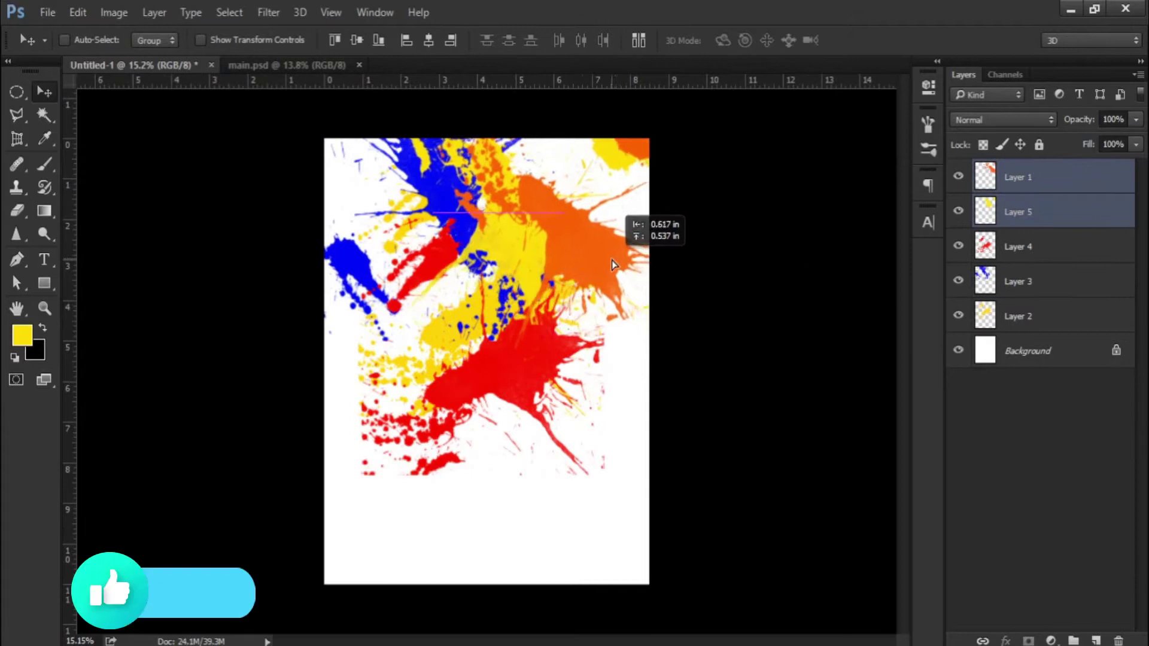
scroll(611, 261, down, 1)
key(alt+bracketleft)
drag(496, 400, 460, 317)
key(ctrl+bracketleft)
key(ctrl+bracketleft)
scroll(483, 362, up, 1)
drag(422, 253, 473, 312)
key(alt+bracketright)
scroll(610, 354, up, 1)
- Rotate the orange Layer 1 splash by about 12° (11.7°)
key(alt+bracketright)
key(alt+bracketright)
key(alt+bracketright)
key(ctrl+t)
drag(748, 368, 710, 424)
key(Return)
key(b)
scroll(539, 358, down, 1)
- Stamp an extra orange splatter onto the poster
alt+click(485, 329)
right_click(500, 261)
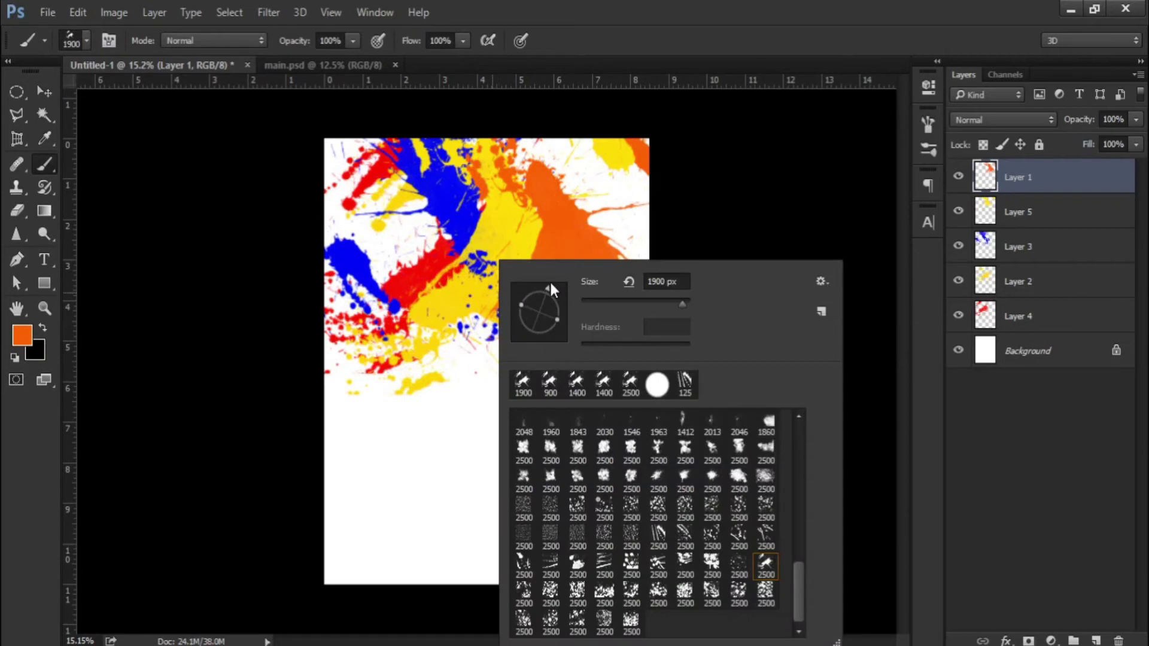
key(Return)
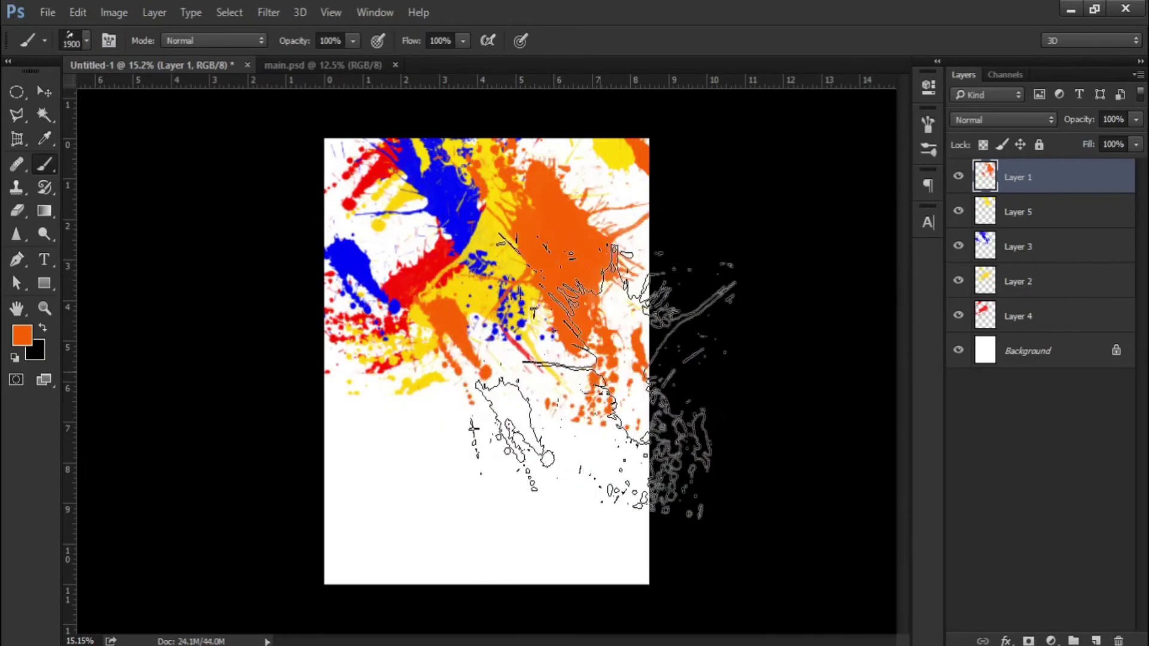
click(547, 287)
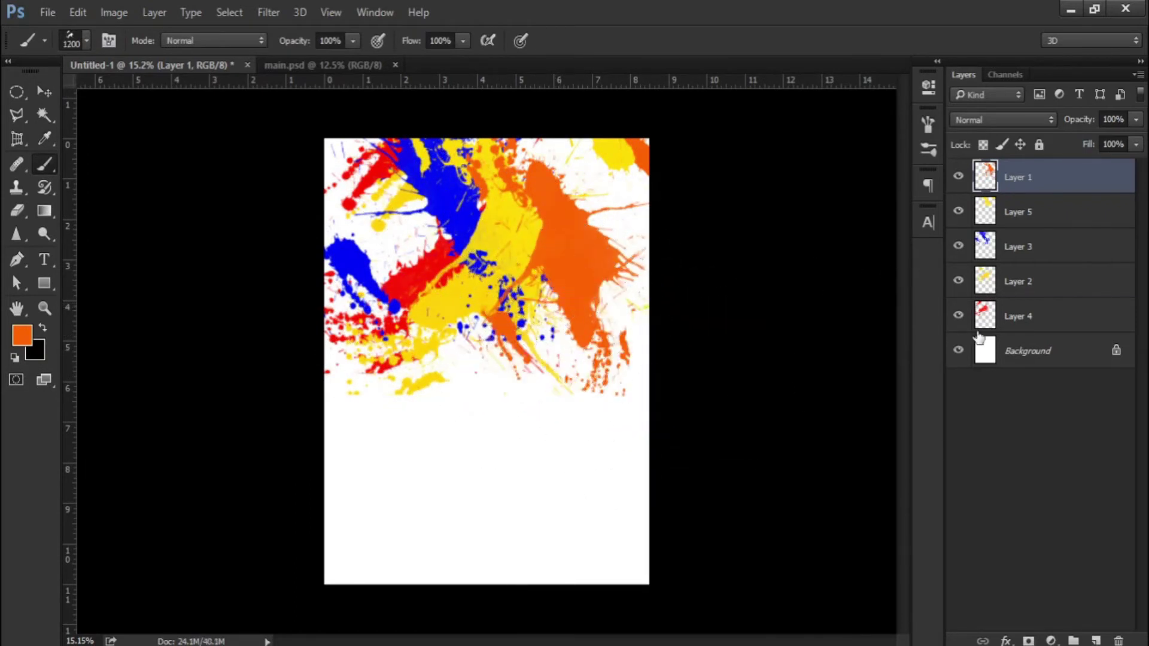
- Sample red and stamp an extra red splatter on the red splash layer
ctrl+click(423, 263)
key(i)
key(b)
right_click(506, 261)
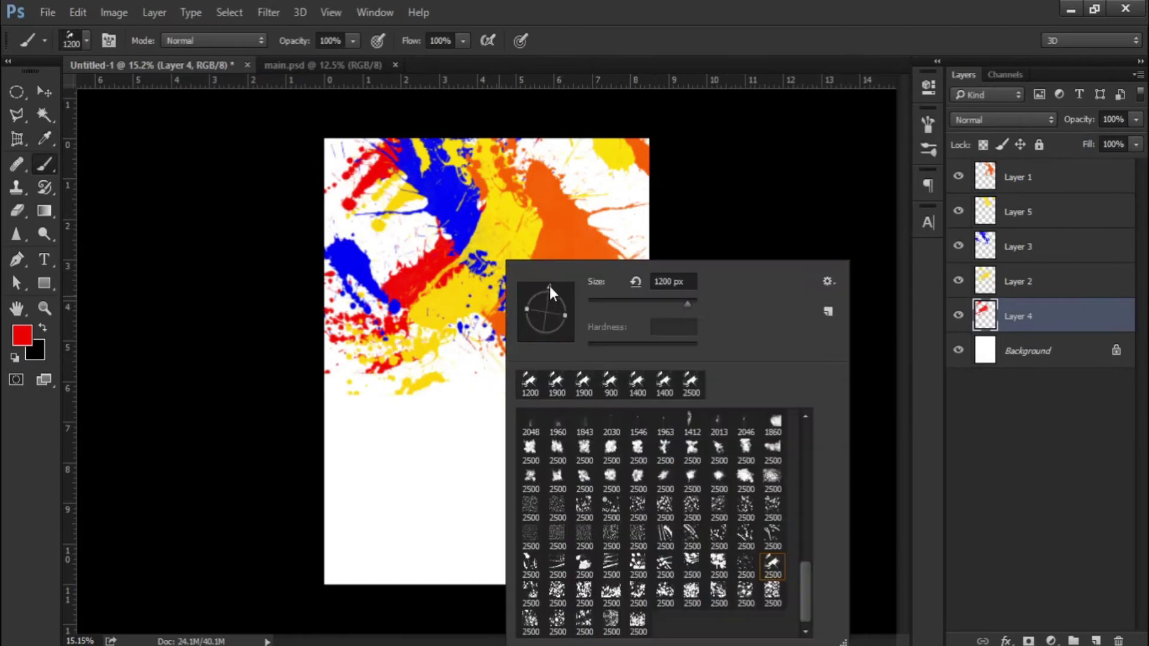
key(Return)
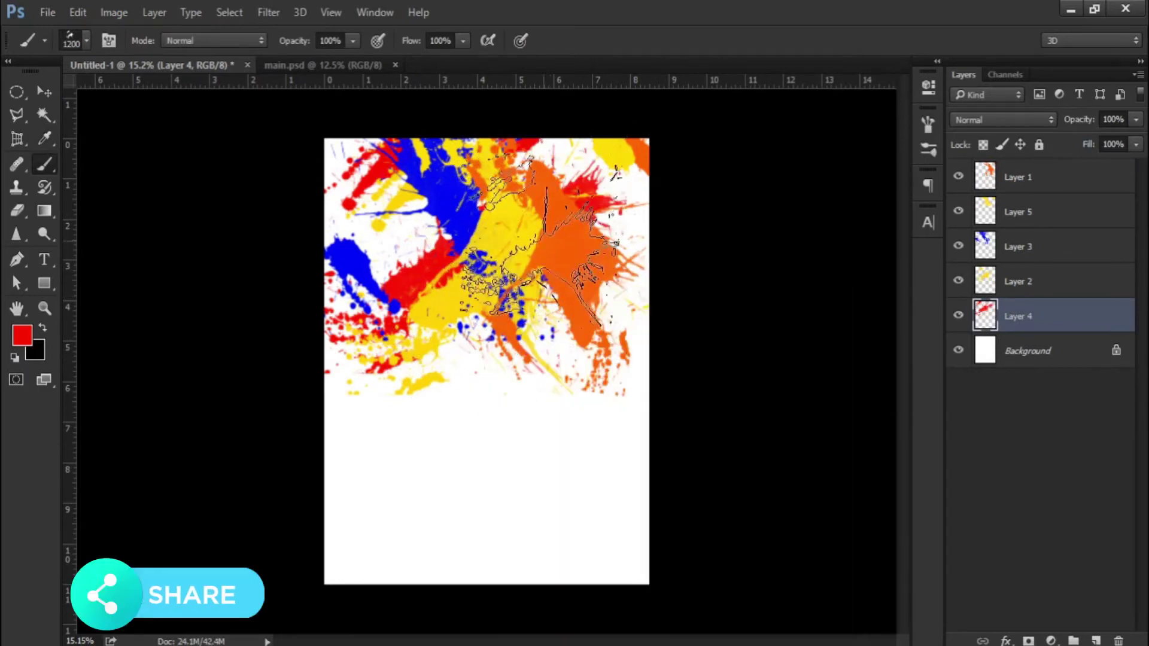
scroll(484, 353, down, 1)
ctrl+click(523, 344)
- Enlarge the brush and stamp an orange splatter on the left, on new Layer 6
alt+click(564, 266)
key(bracketright)
key(bracketright)
right_click(432, 261)
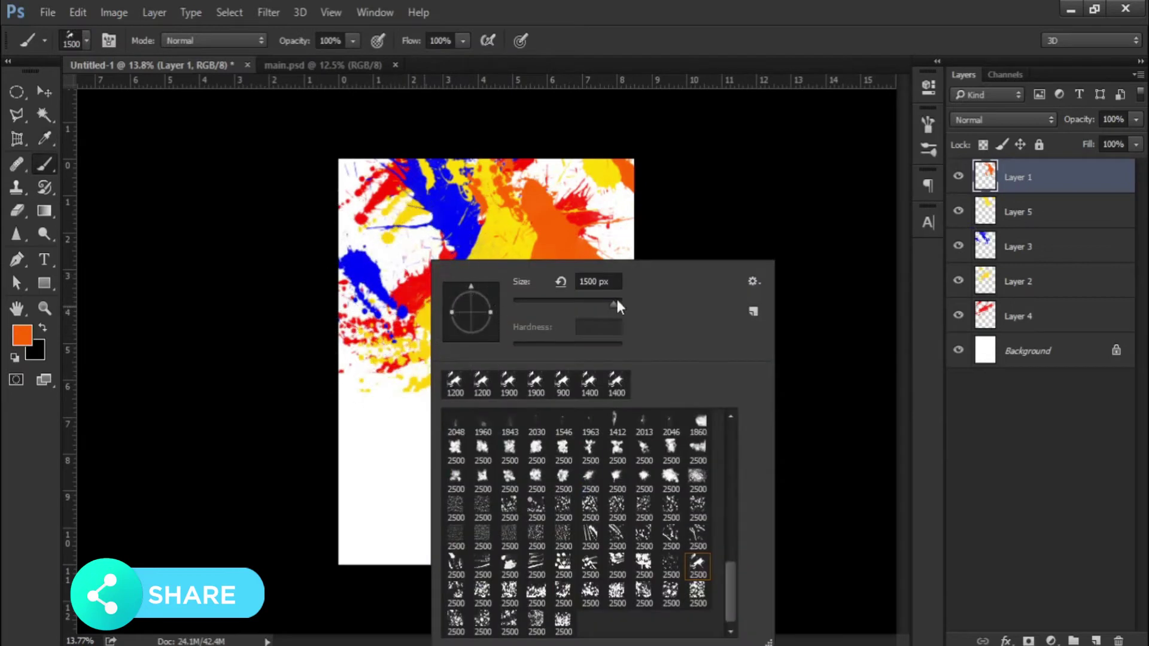
key(Return)
key(ctrl+shift+alt+n)
click(430, 371)
- Shrink the new Layer 6 orange splatter with Free Transform
click(35, 92)
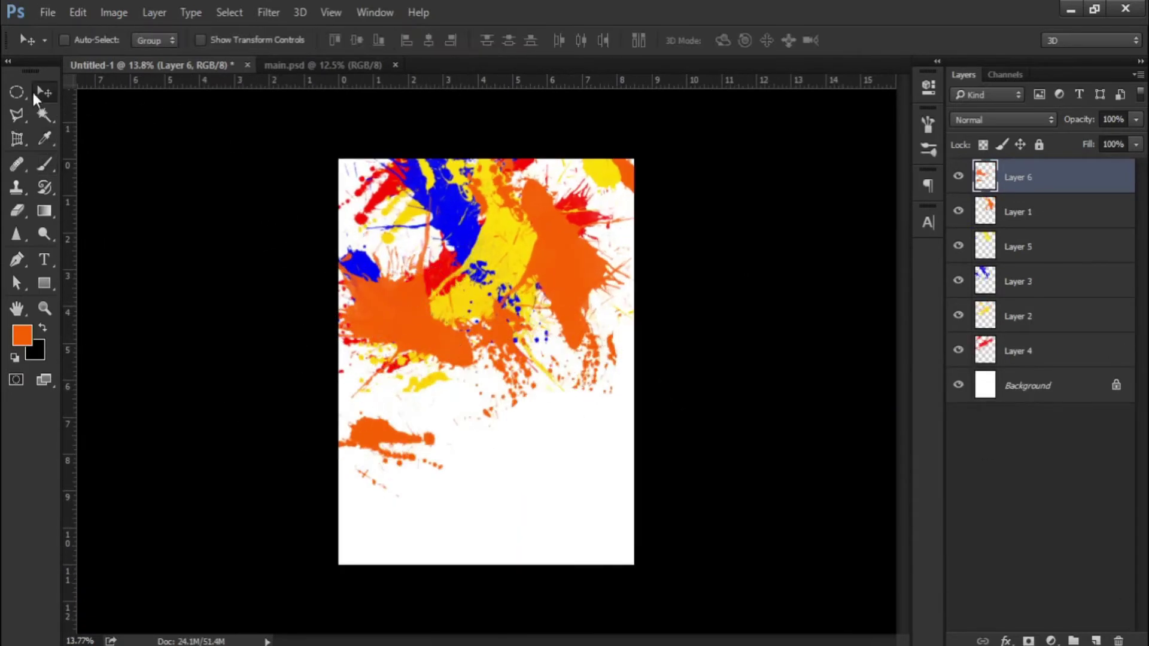
key(ctrl+t)
drag(560, 186, 541, 207)
key(Return)
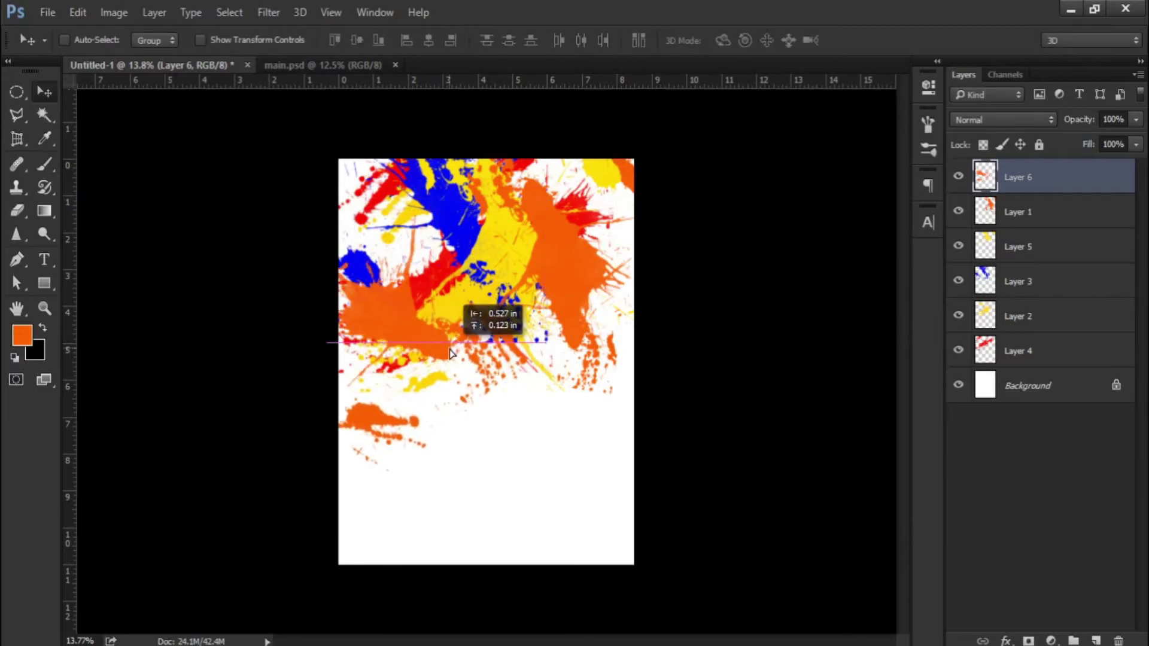
- Scale the red Layer 4 splash to 105% and apply a transform to the orange splash layer
ctrl+click(464, 308)
key(ctrl+t)
drag(328, 124, 314, 110)
drag(623, 372, 623, 368)
key(Return)
alt+scroll(547, 323, down, 2)
click(1052, 211)
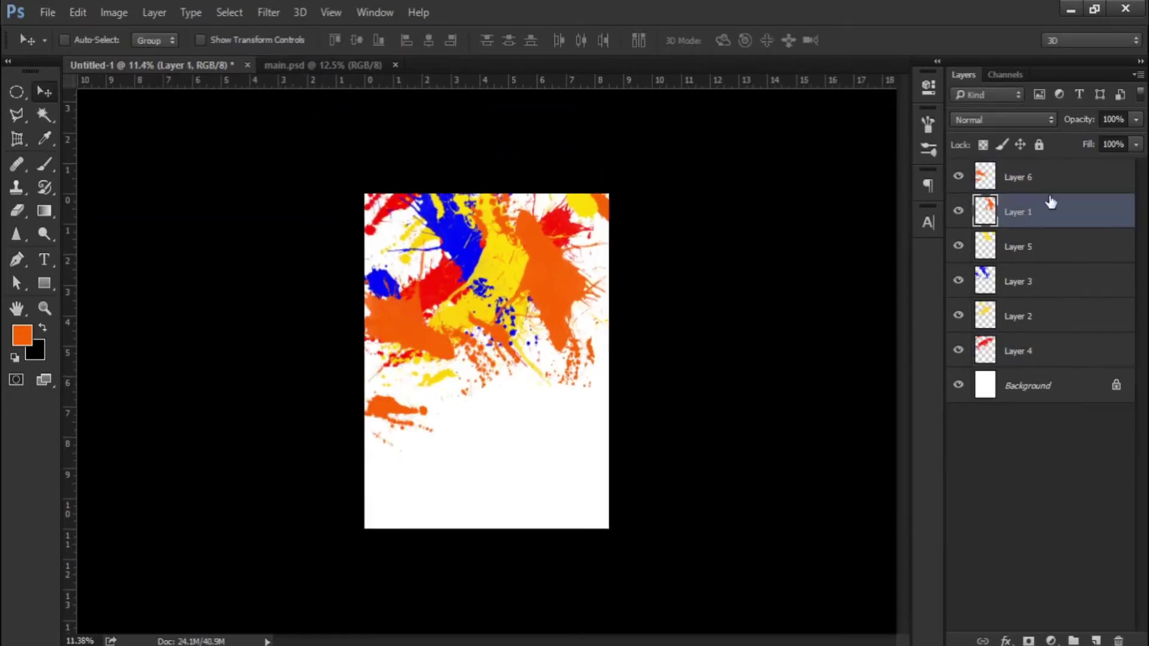
key(ctrl+t)
key(Return)
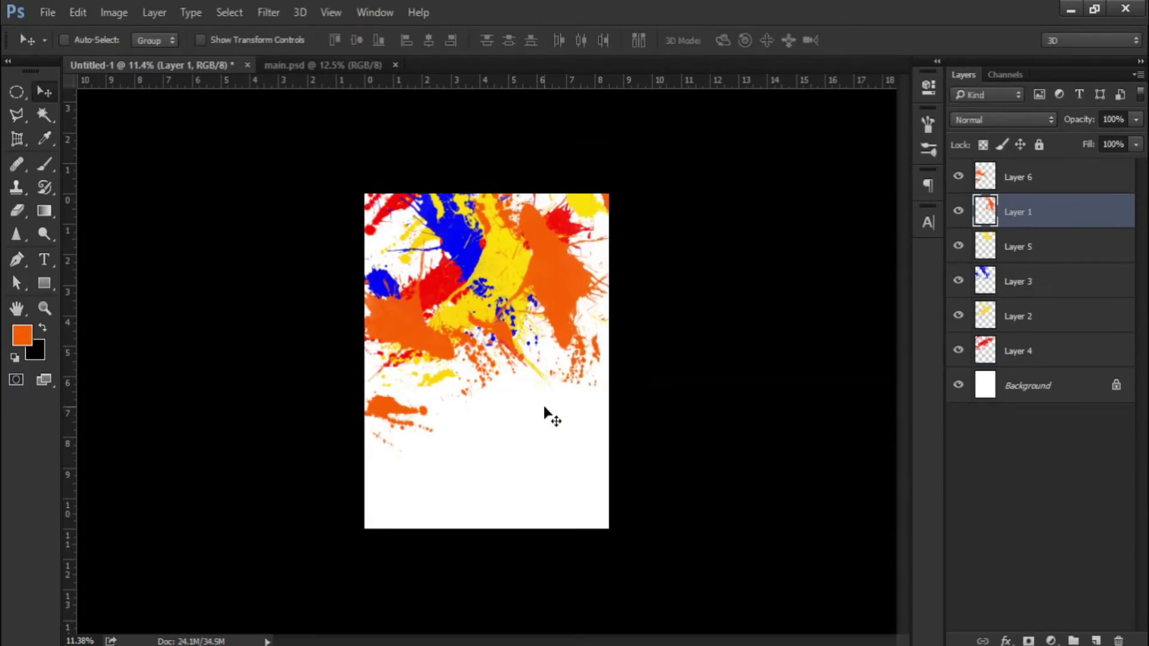
alt+scroll(554, 392, up, 2)
- Select all splash layers, merge them into Layer 6 and add a white layer mask
click(1001, 360)
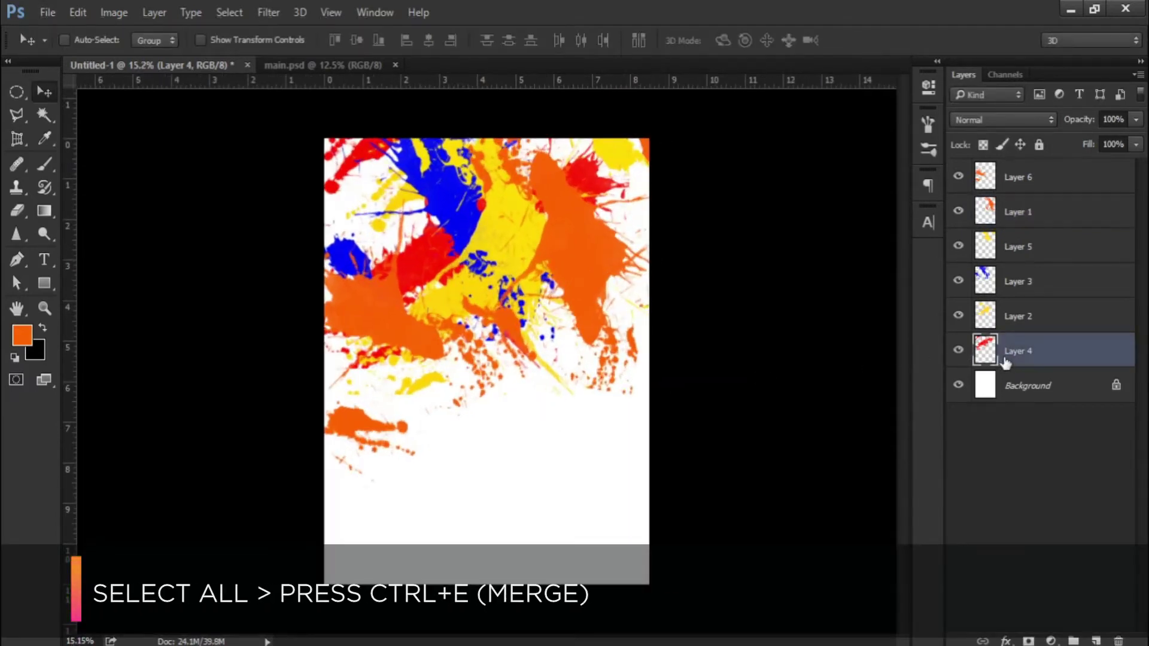
shift+click(1025, 187)
key(ctrl)
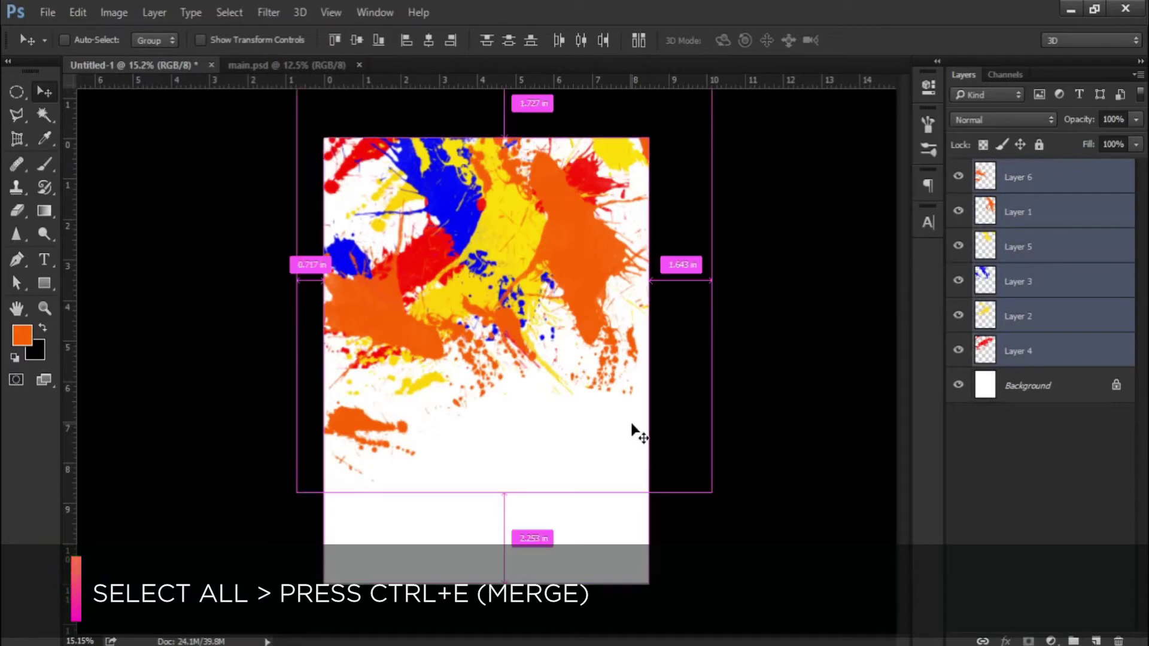
key(ctrl+e)
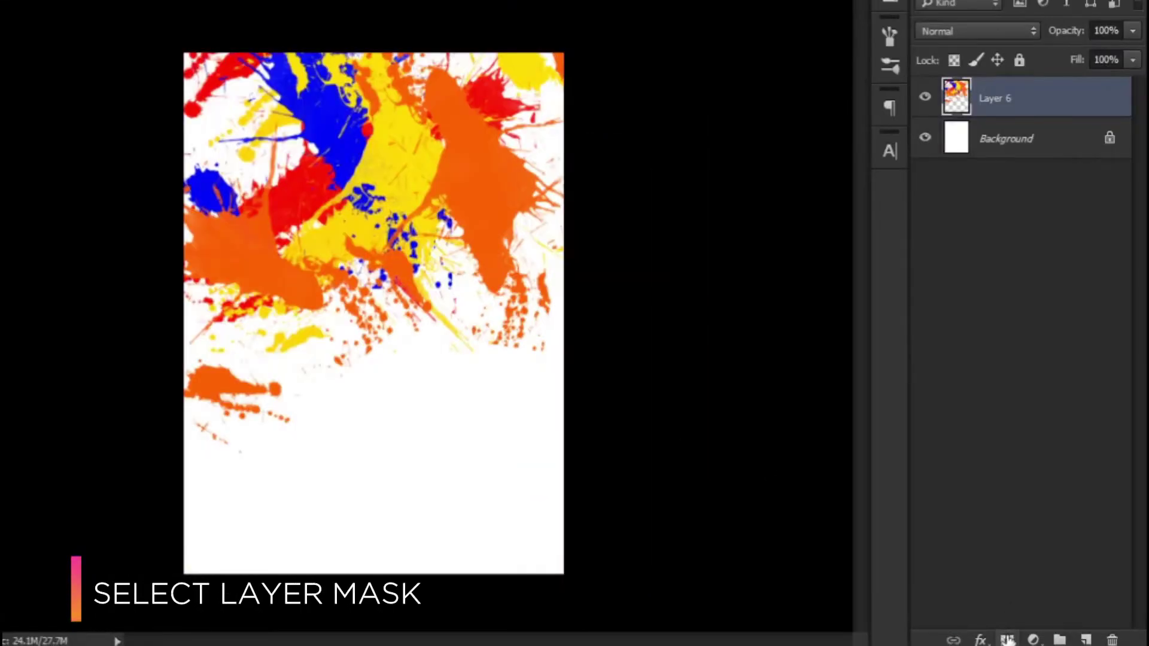
click(1007, 640)
- Paint black on Layer 6's mask with a 1000 px brush to hide lower-left splatter
key(ctrl+plus)
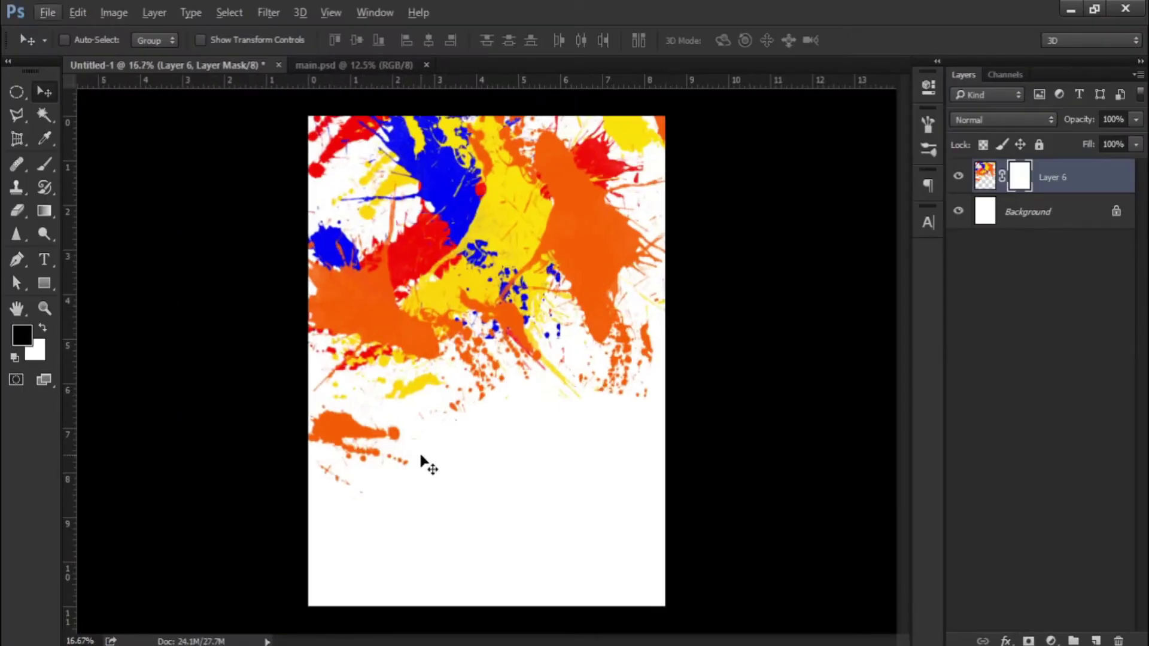
key(b)
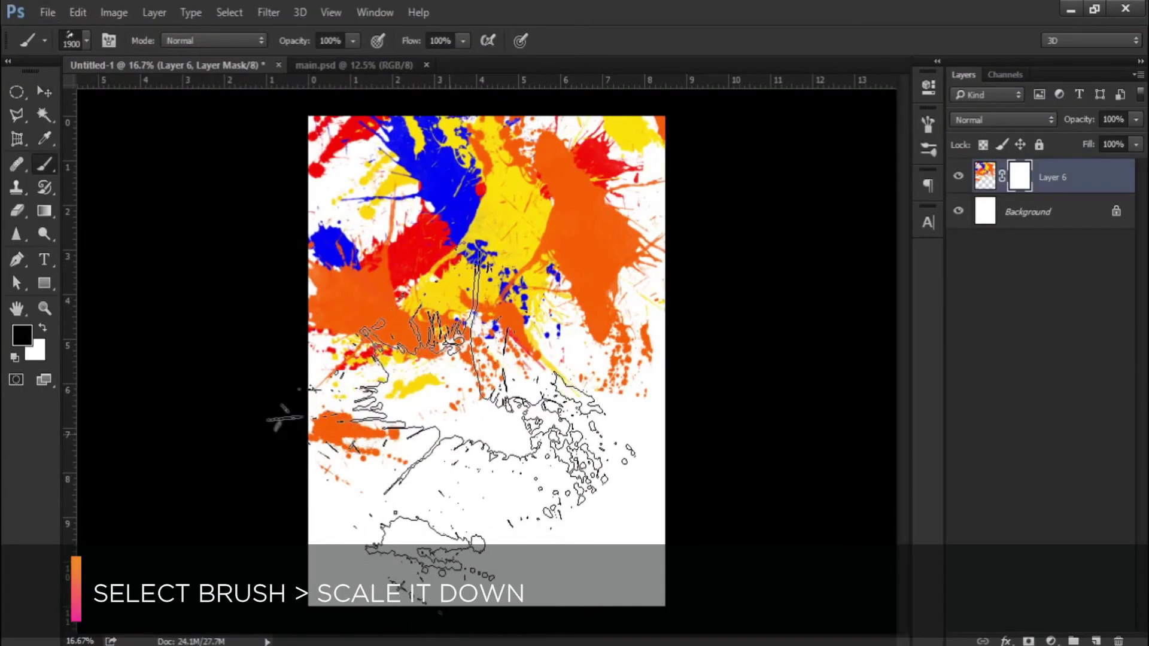
key(ctrl+minus)
key(bracketleft)
key(bracketleft)
key(bracketleft)
key(bracketleft)
key(bracketleft)
key(bracketleft)
key(bracketleft)
key(bracketleft)
key(bracketleft)
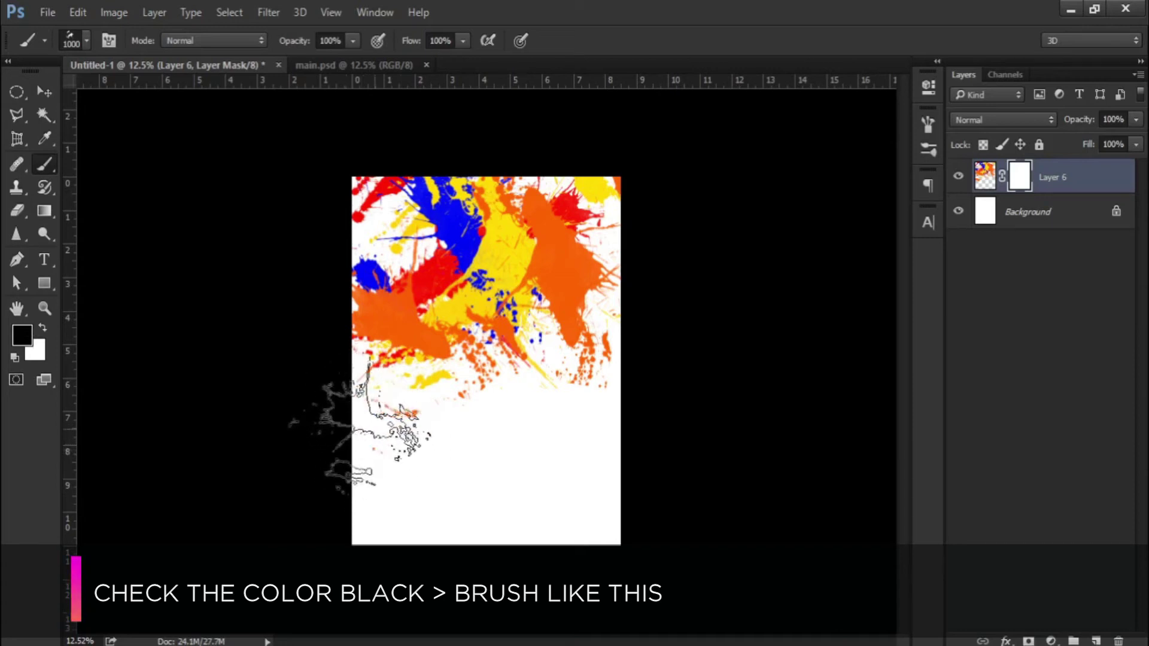
drag(368, 441, 362, 440)
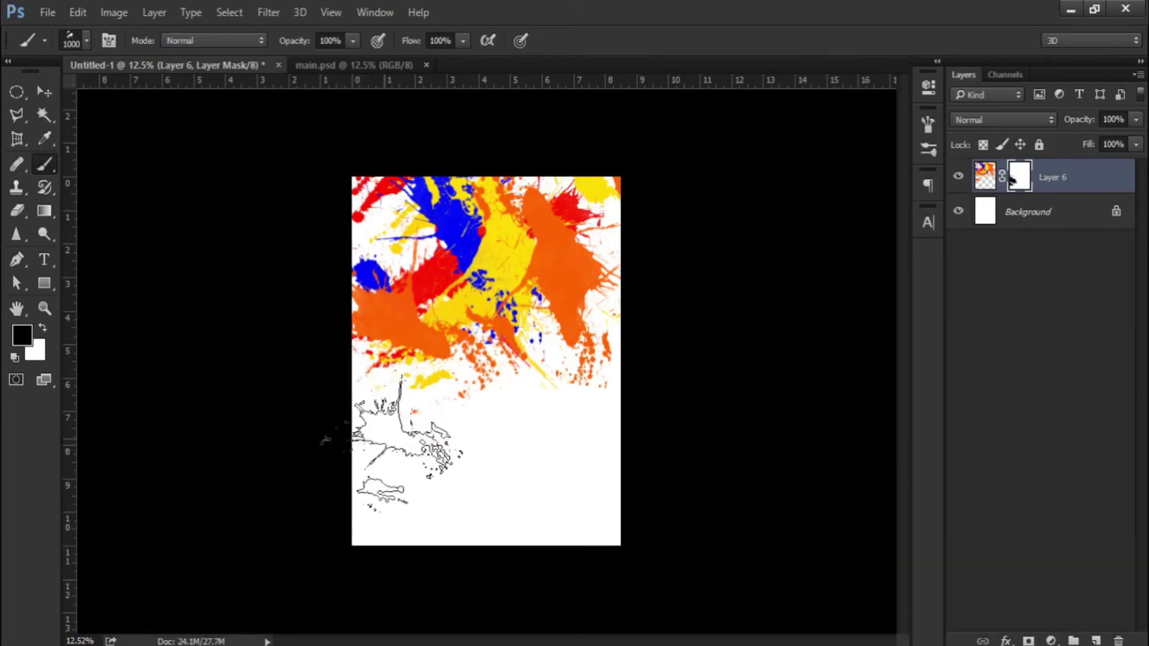
- Mask out more splatter in the lower poster and add an empty Layer 7 on top
right_click(556, 338)
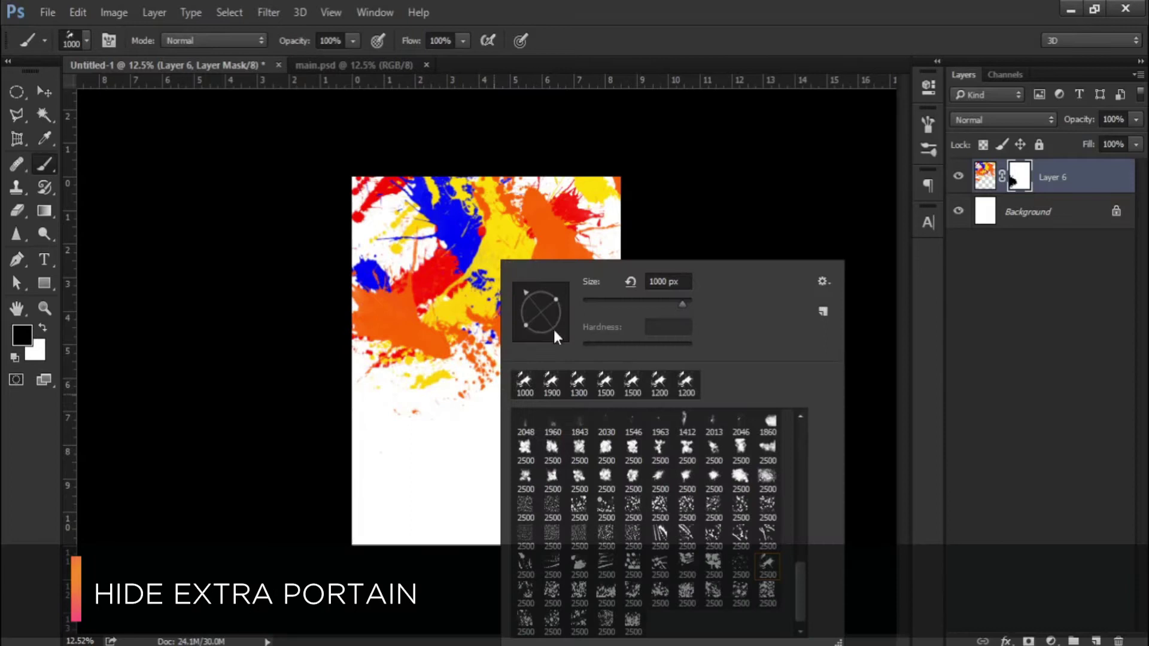
key(Return)
mouse_move(599, 407)
mouse_down()
mouse_move(481, 443)
mouse_move(500, 453)
mouse_up()
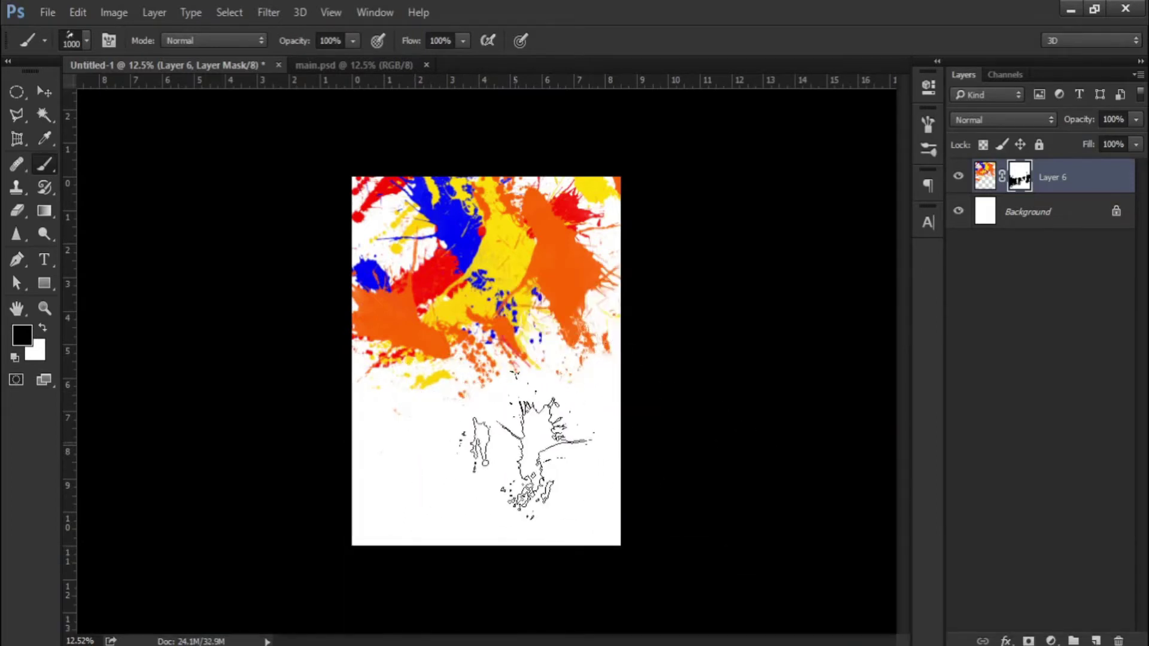
key(ctrl+minus)
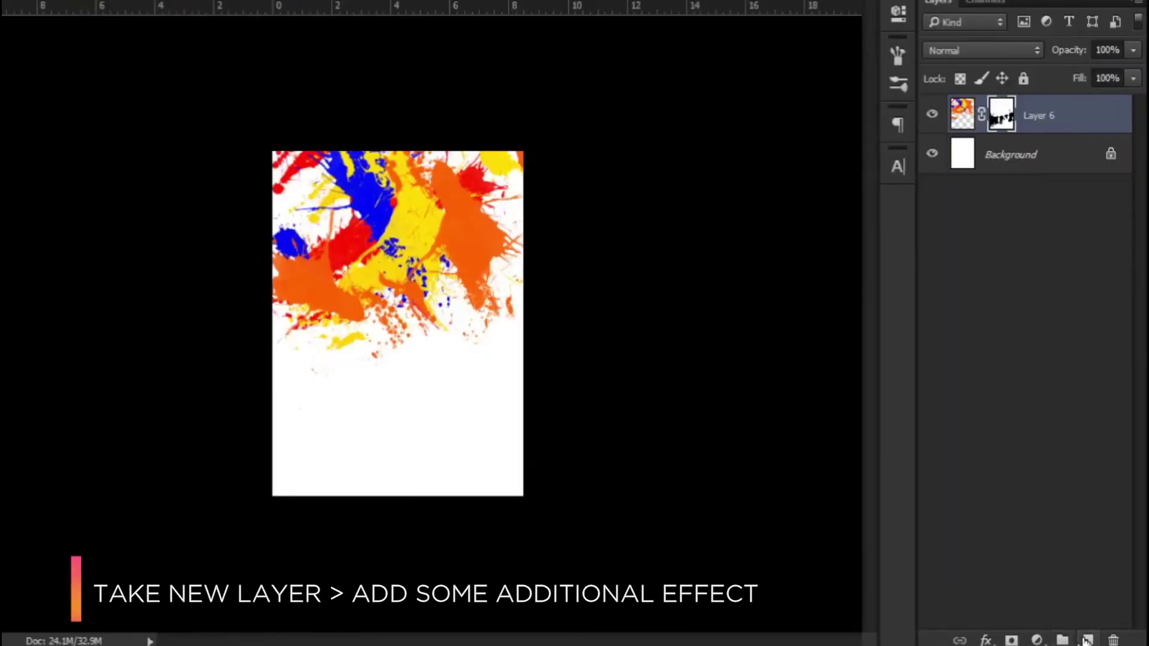
click(1087, 640)
- Make yellow the foreground colour, use a 900 px brush, and send the new layer below the splashes
key(ctrl+plus)
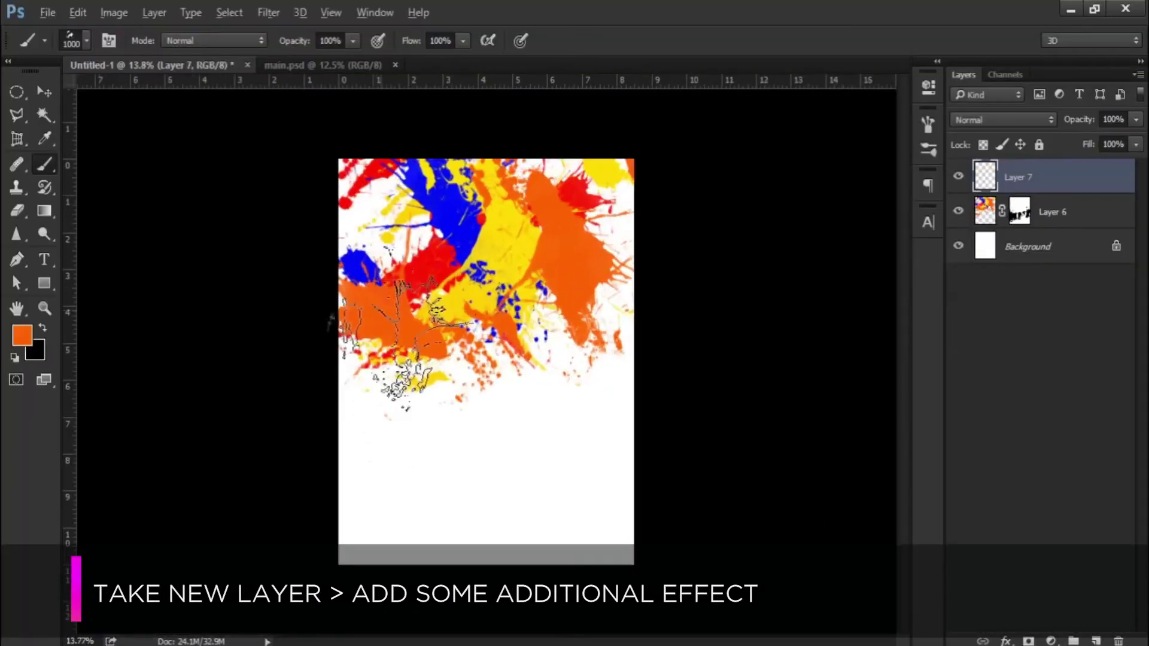
click(27, 341)
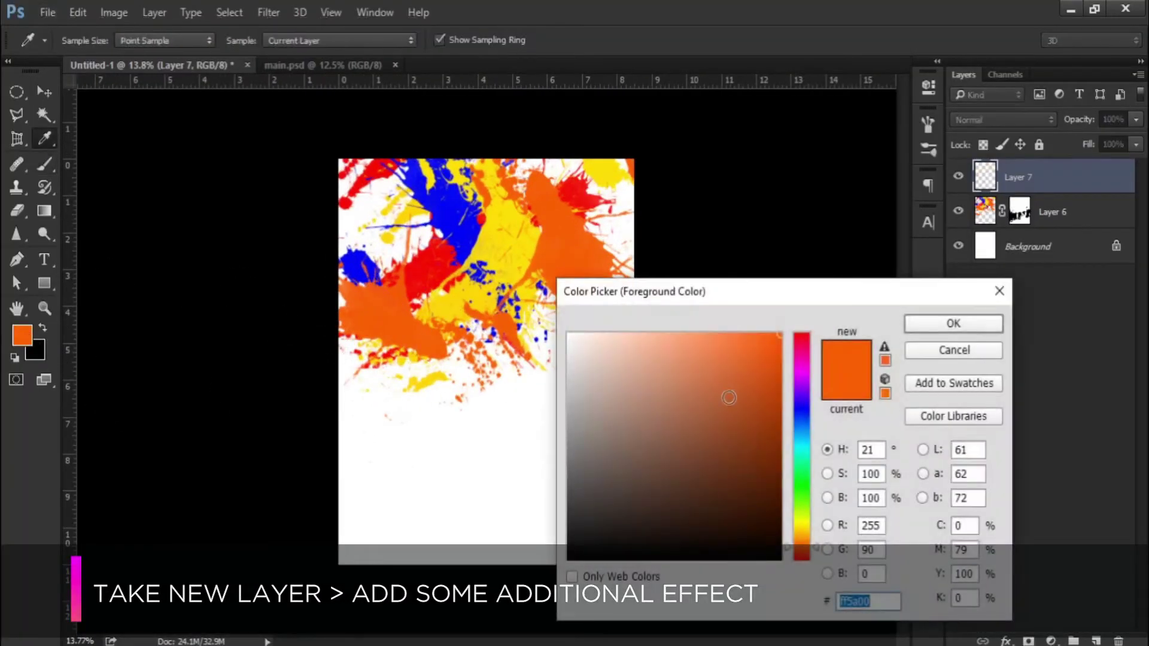
click(804, 526)
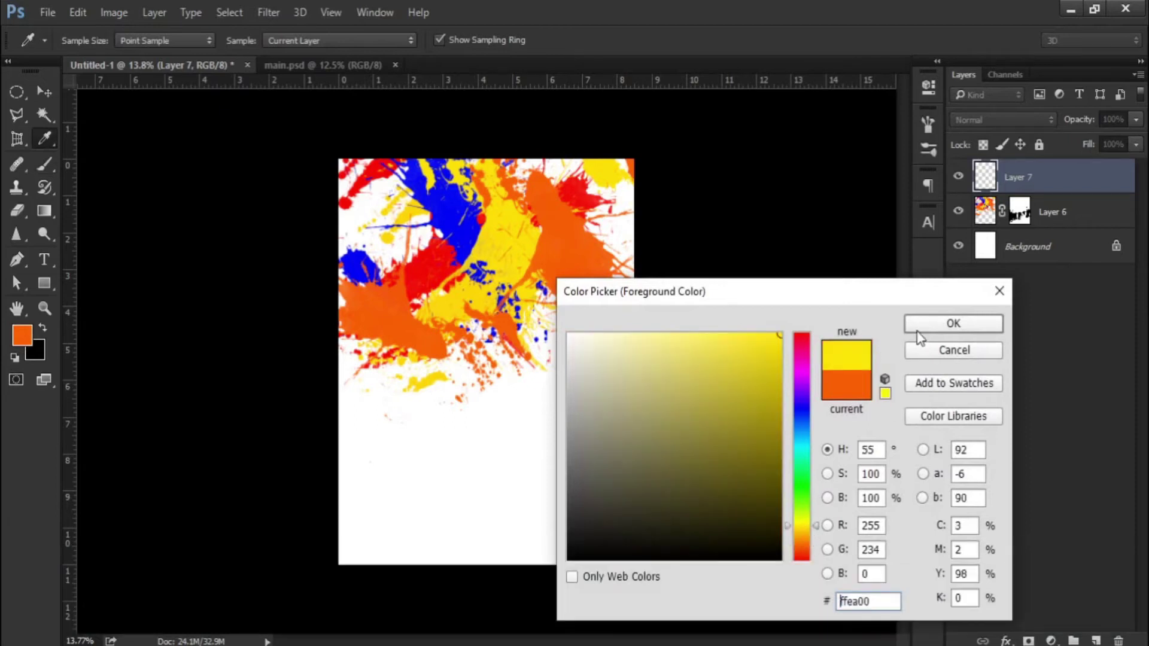
click(952, 324)
key(ctrl+plus)
key(ctrl+minus)
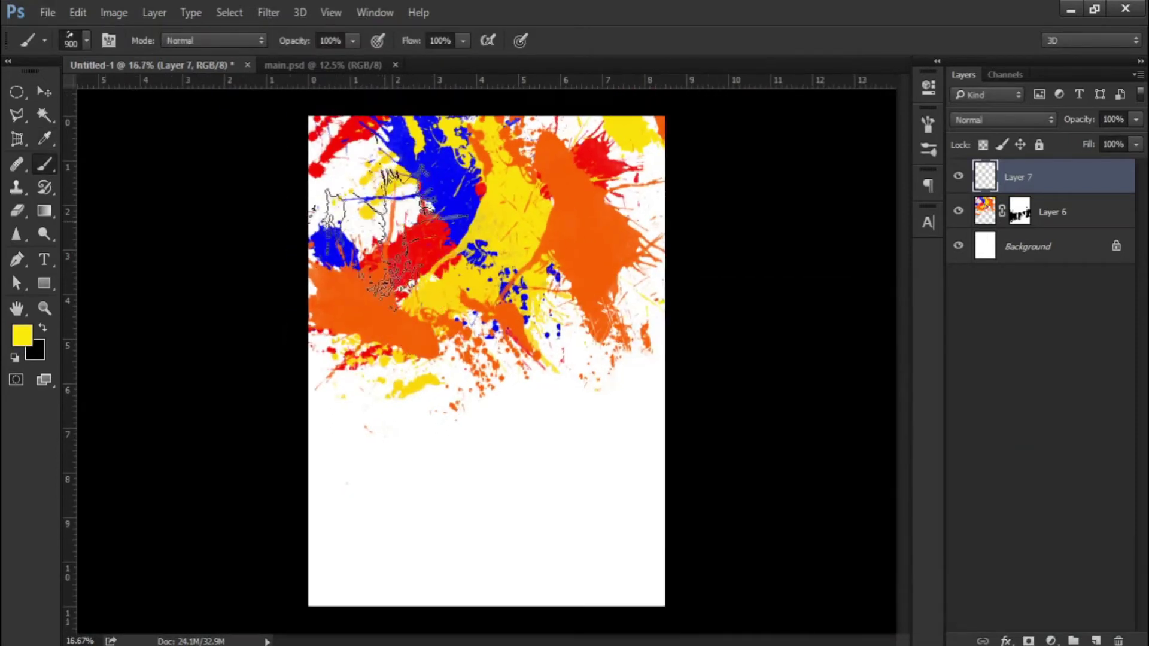
key(bracketleft)
key(ctrl+bracketleft)
- Reposition both splash layers together and nudge them into their final place at the top
scroll(829, 234, down, 5)
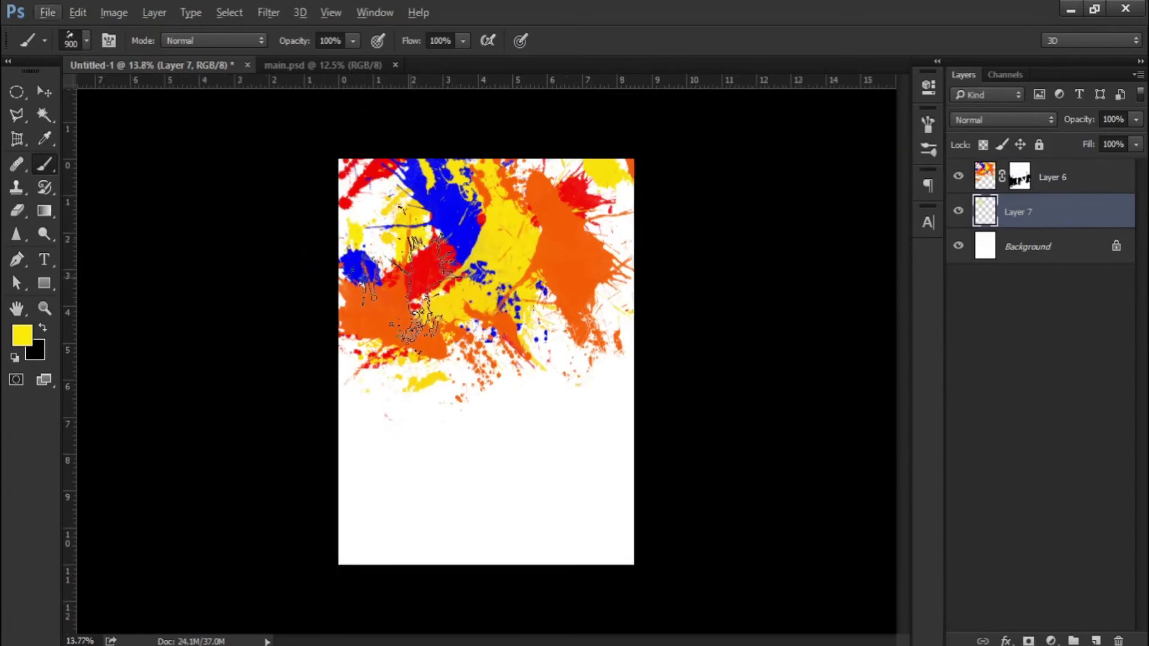
click(45, 92)
shift+click(1051, 190)
key(ctrl+t)
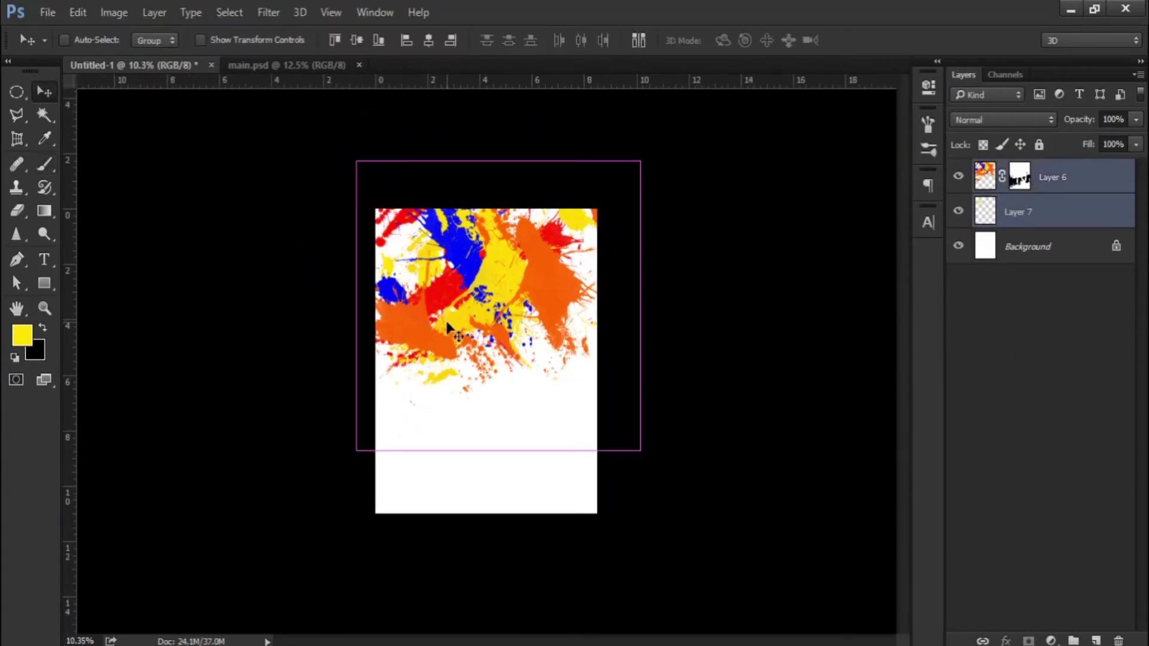
drag(569, 263, 576, 256)
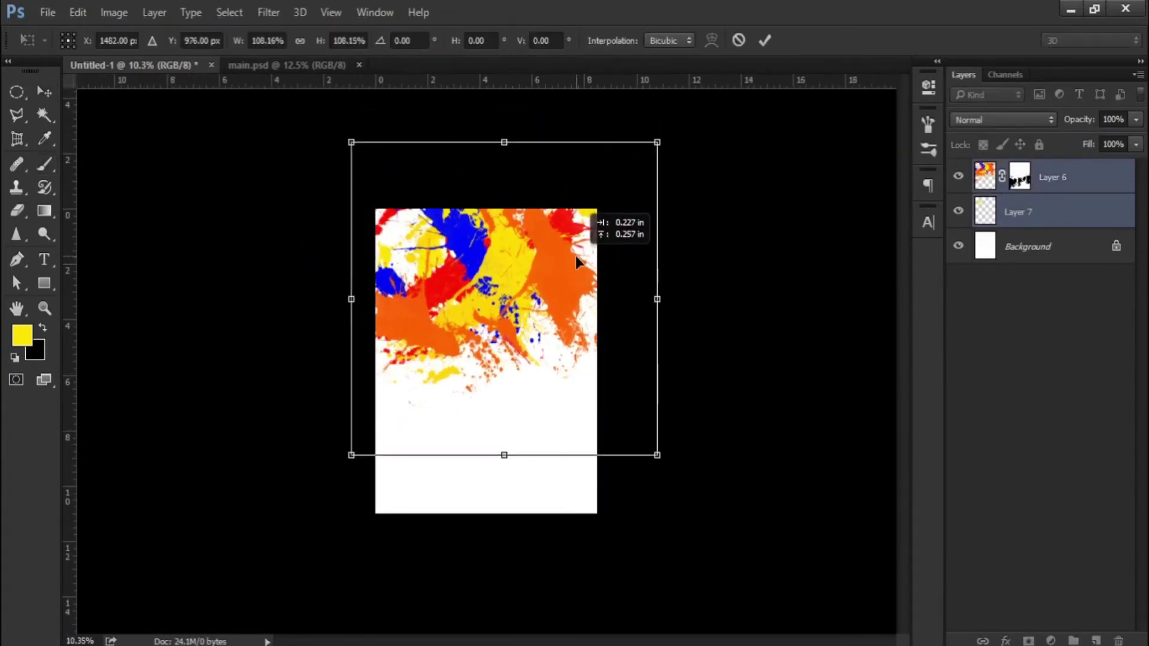
key(Return)
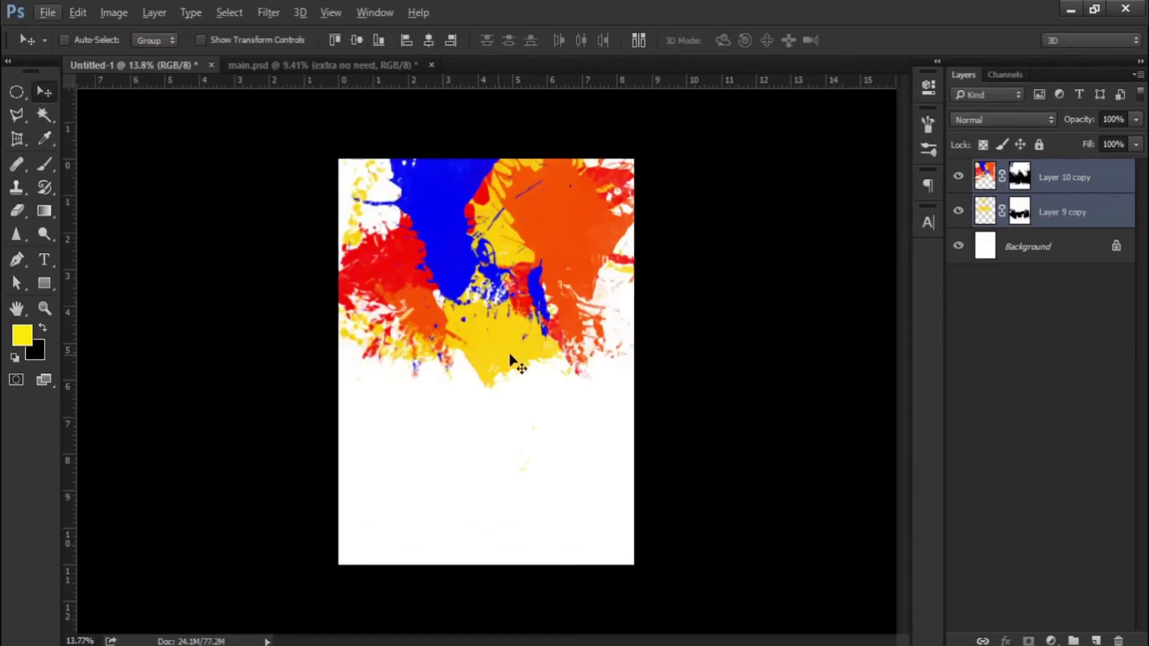
drag(513, 354, 516, 347)
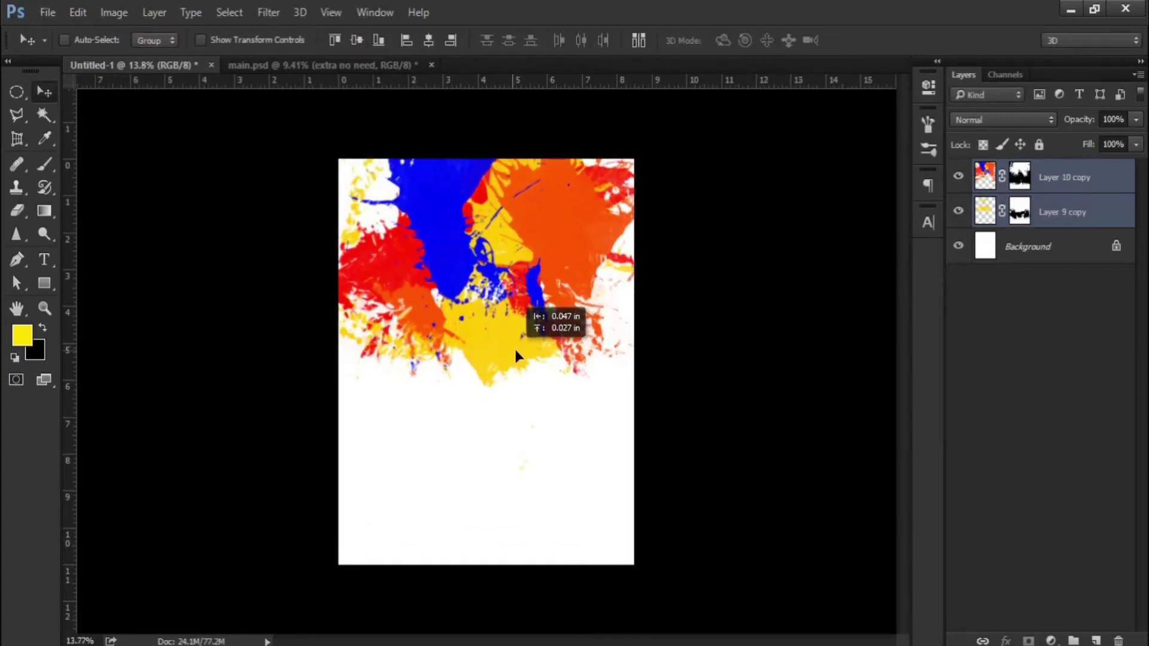
- Type white 'Happy' over the blue splash and duplicate it just below as 'Holi'
click(48, 265)
key(ctrl+plus)
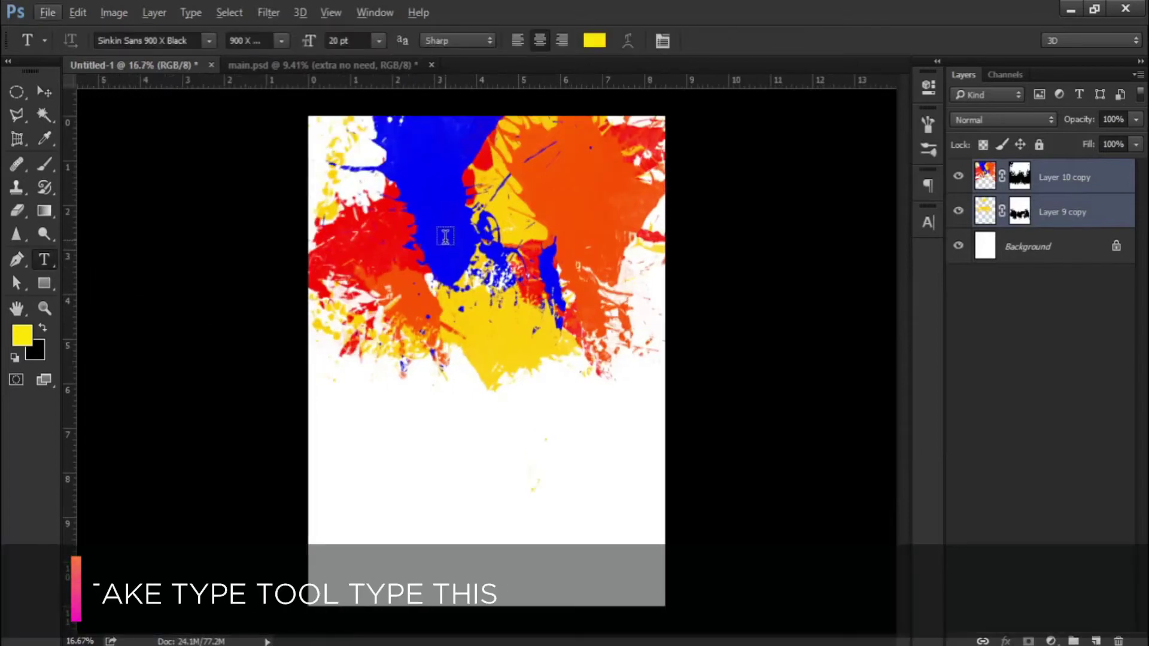
click(445, 236)
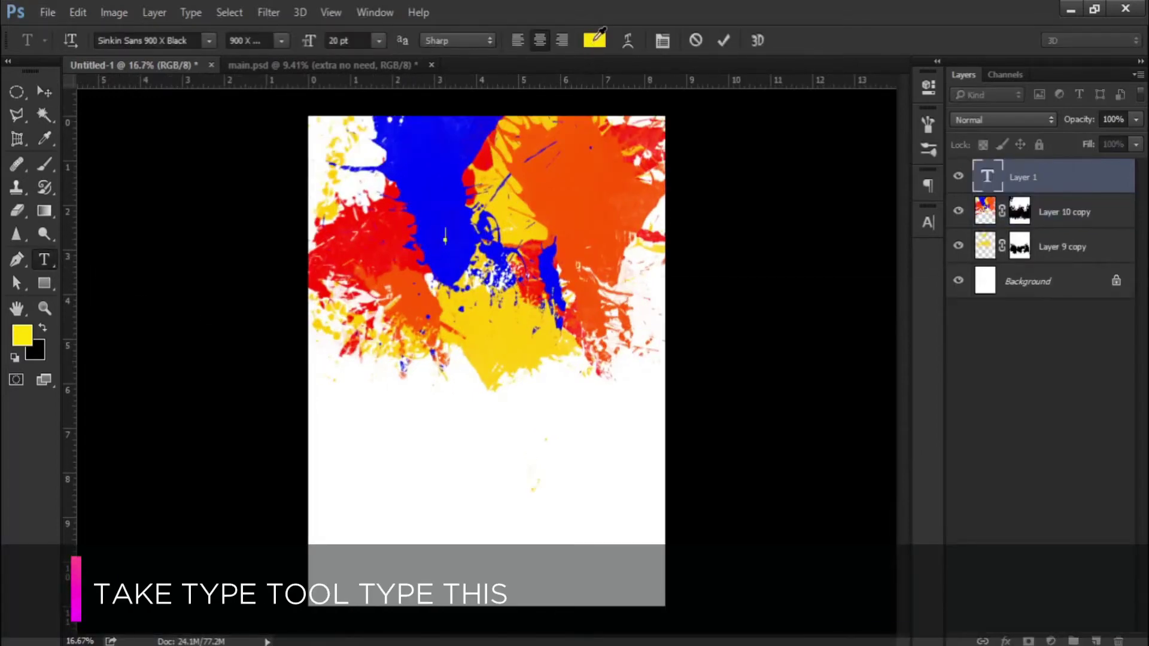
click(595, 38)
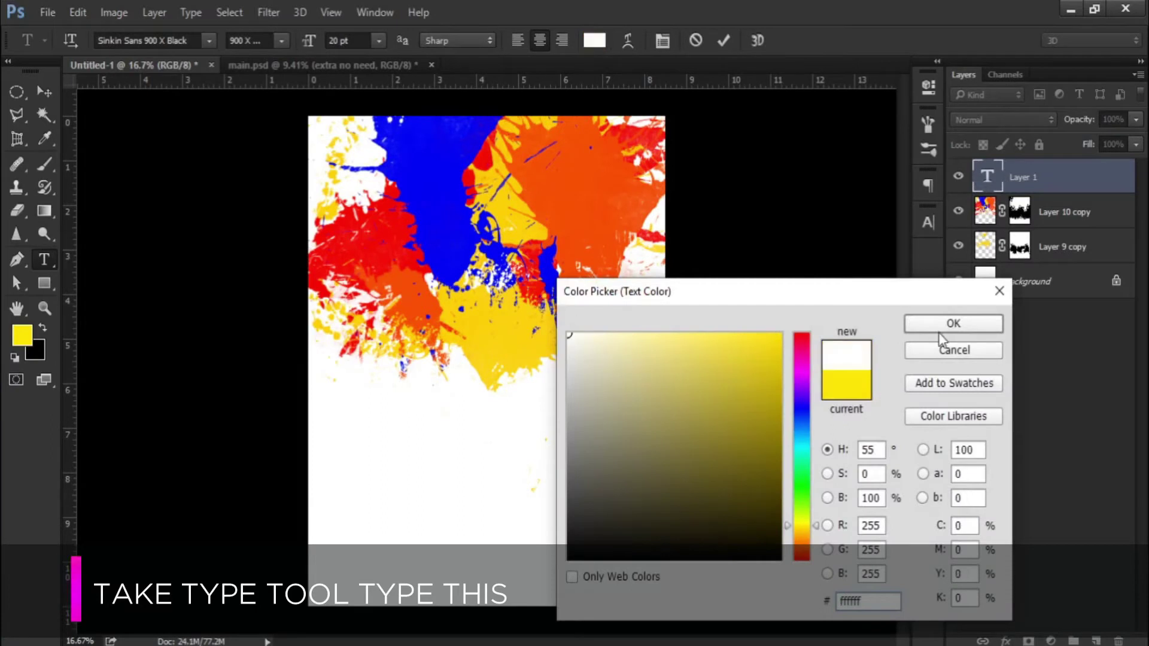
click(944, 323)
text(Happy)
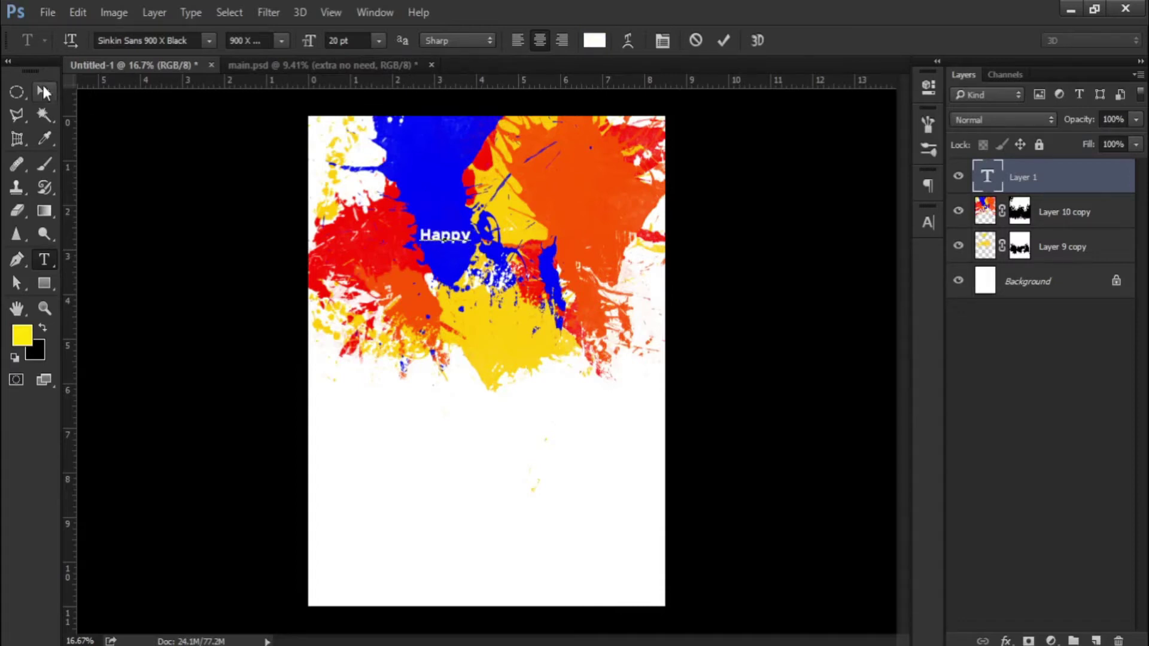
click(43, 91)
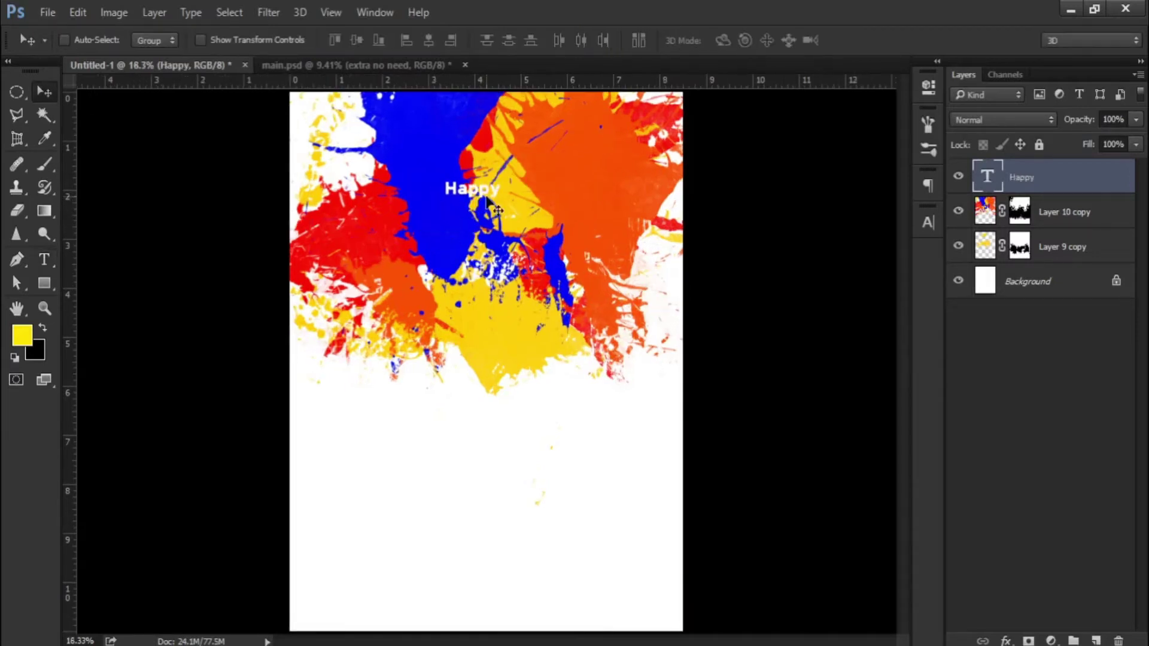
drag(487, 199, 508, 223)
key(t)
text(Holi)
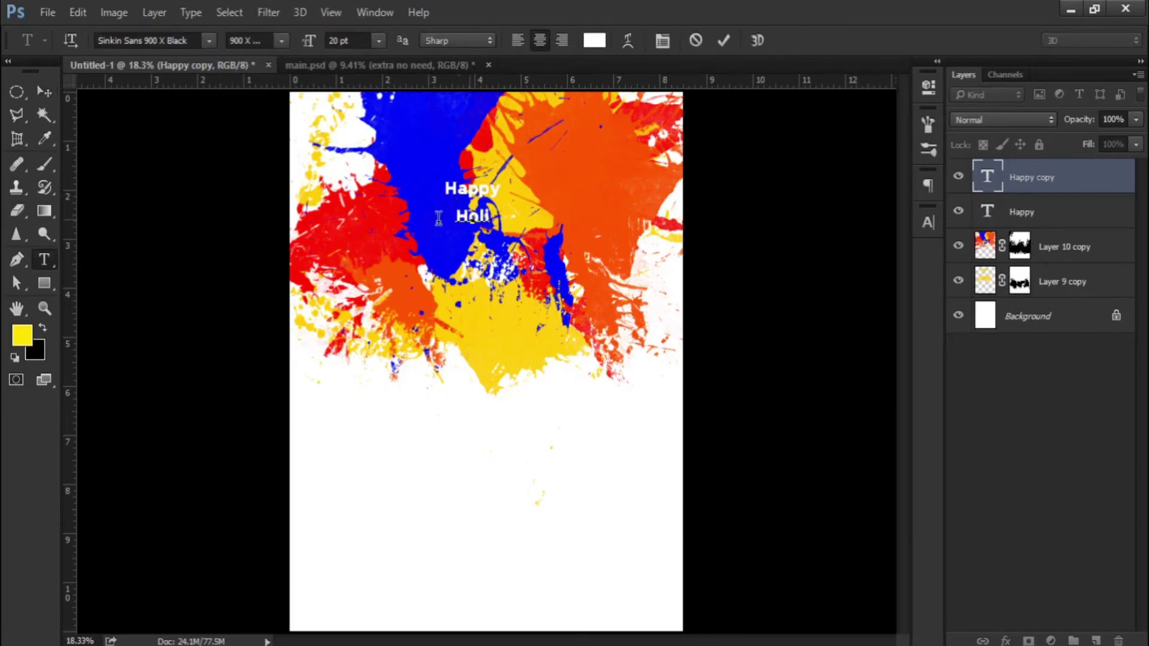
click(43, 91)
- Restyle Happy in the Hunters script font at 72 pt, then select the Holi text
scroll(479, 269, up, 1)
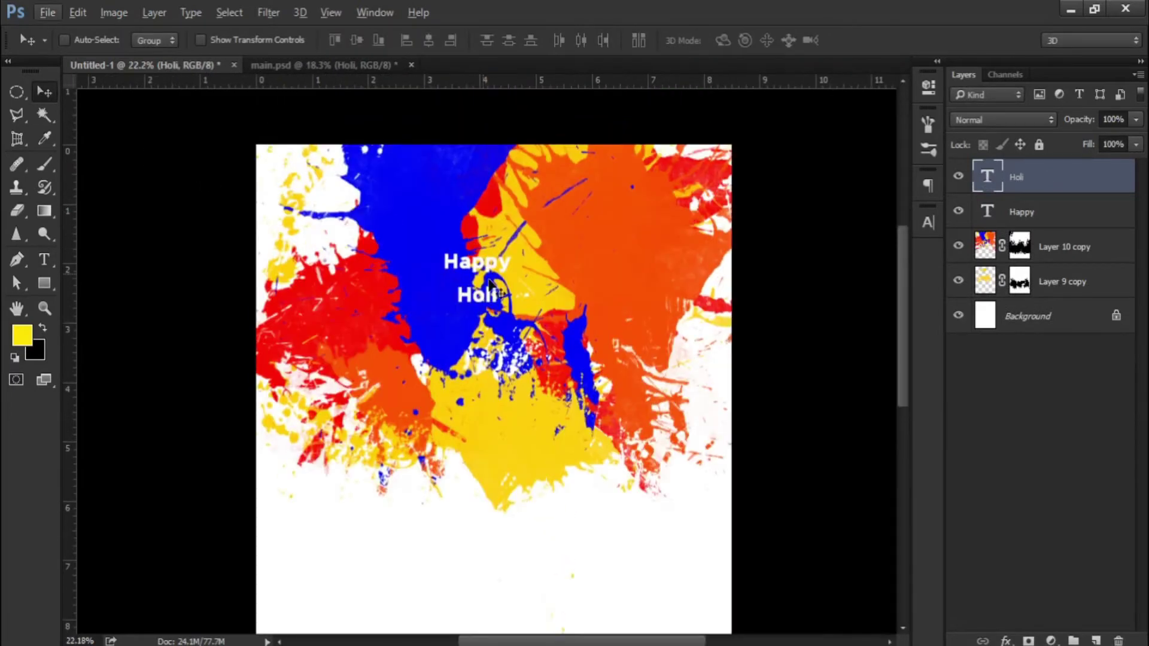
key(t)
click(501, 264)
click(209, 40)
text(hu)
key(Return)
text(72)
key(Return)
click(43, 91)
key(t)
click(487, 293)
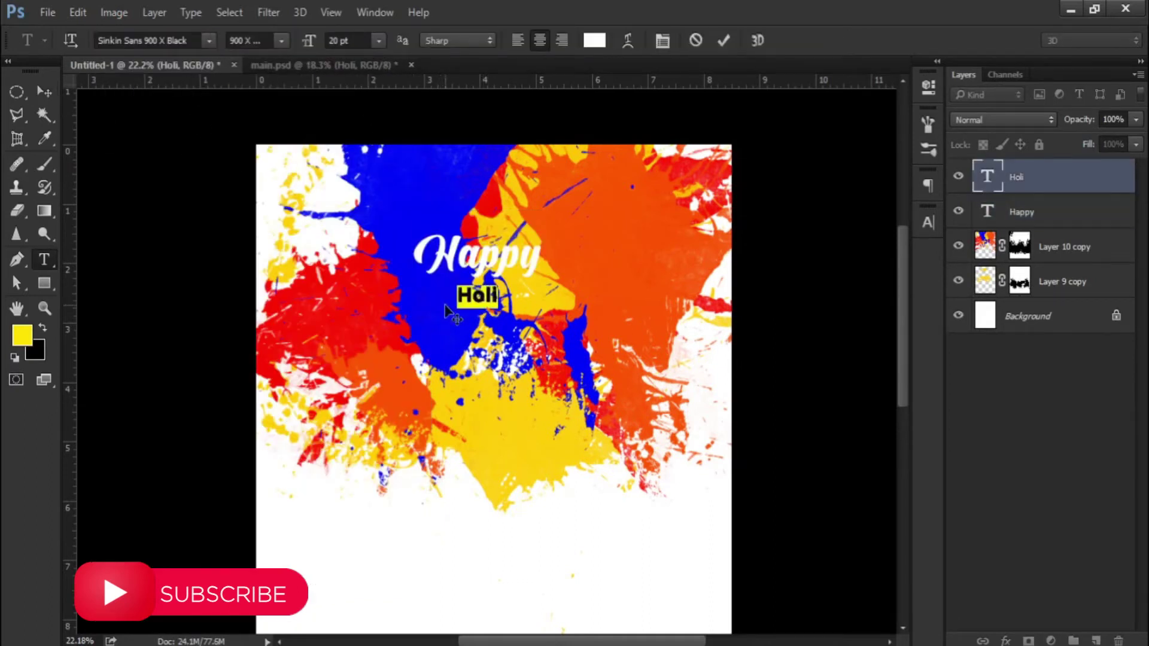
- Give Holi the Hunters script font at a larger size and move it beneath Happy
text(230)
click(142, 40)
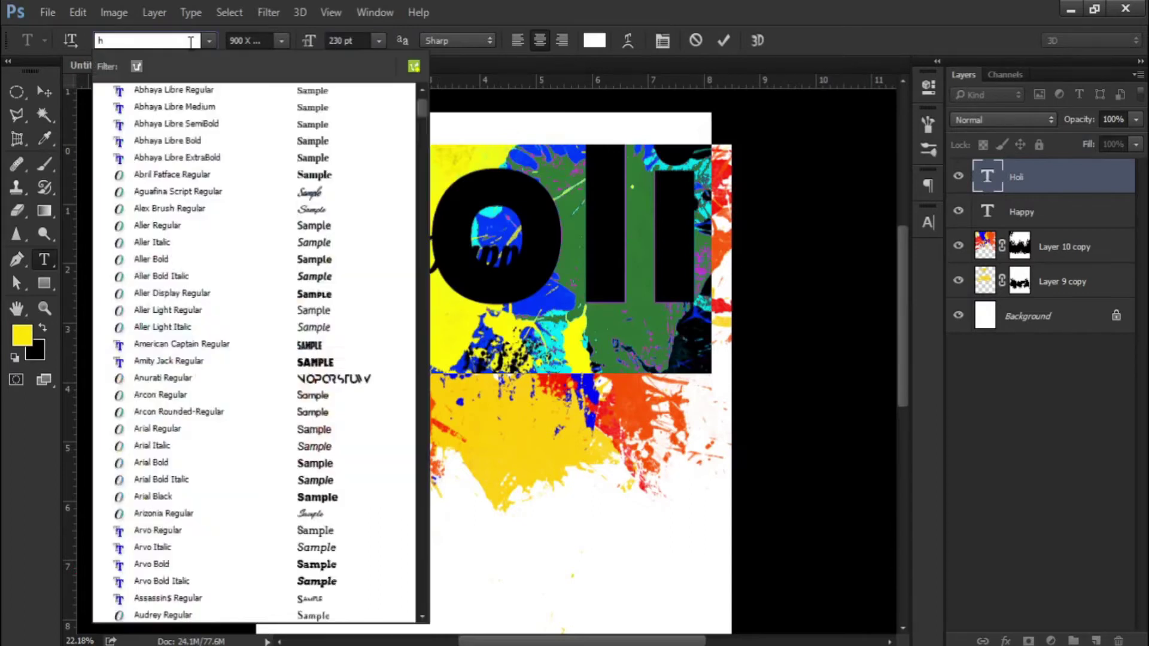
text(Hu)
click(190, 85)
key(v)
mouse_move(493, 286)
mouse_down()
mouse_move(497, 341)
mouse_move(485, 299)
mouse_up()
- Zoom out to view the poster and nudge Happy slightly right and up
scroll(496, 341, down, 2)
scroll(455, 287, down, 2)
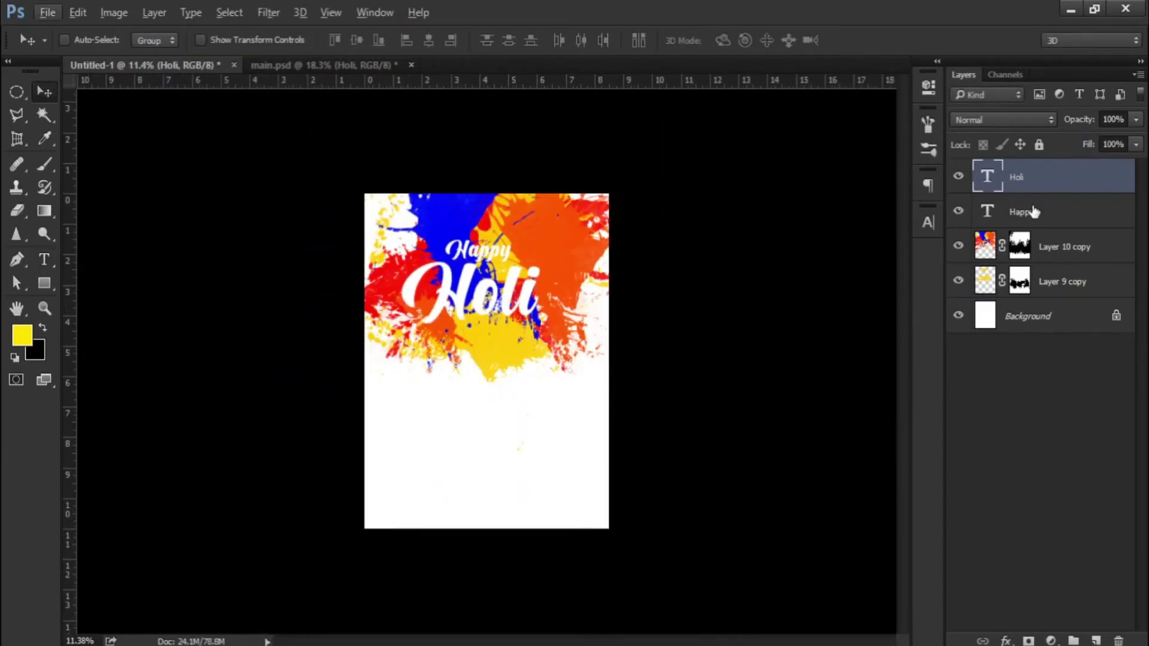
scroll(419, 275, up, 2)
key(alt+shift+[)
scroll(380, 266, down, 2)
key(alt+[)
scroll(572, 215, up, 1)
drag(572, 216, 573, 213)
scroll(573, 213, down, 1)
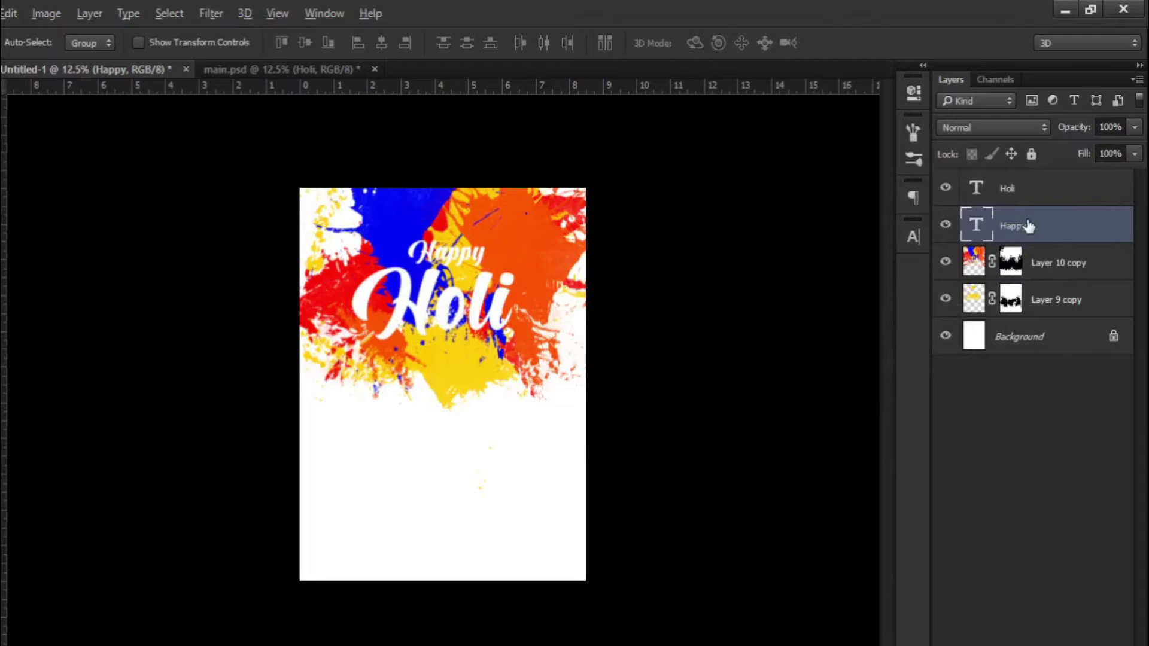
- Add a drop shadow to Happy with 57% opacity, 13 px distance and 18 px size
right_click(1028, 226)
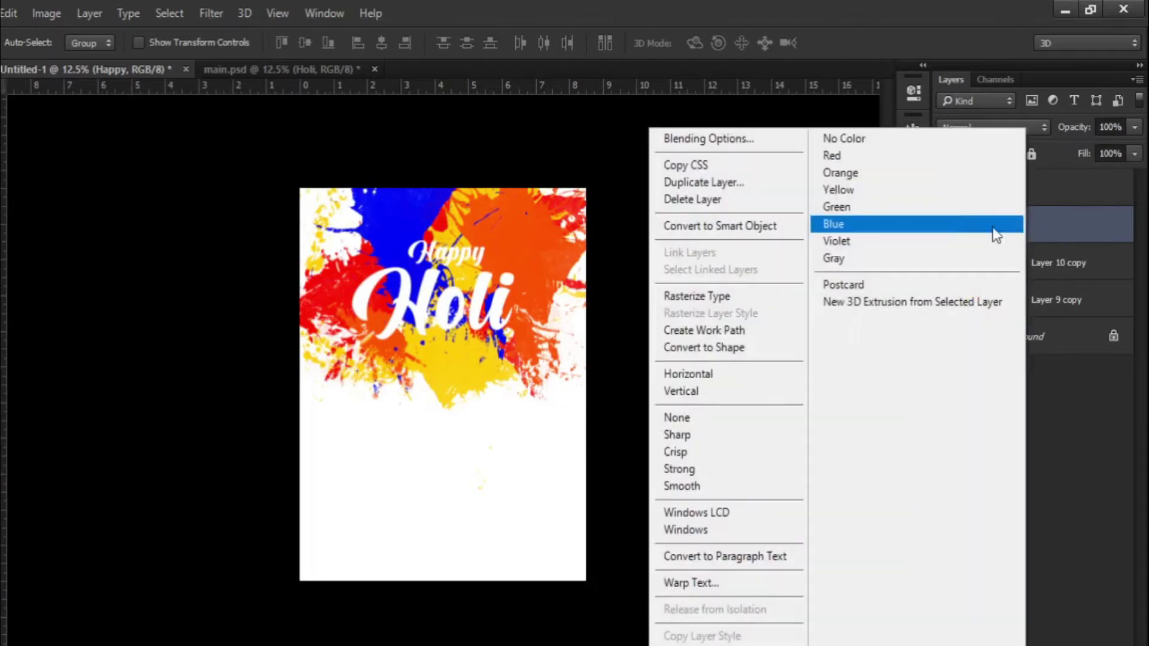
click(755, 139)
drag(640, 79, 1014, 93)
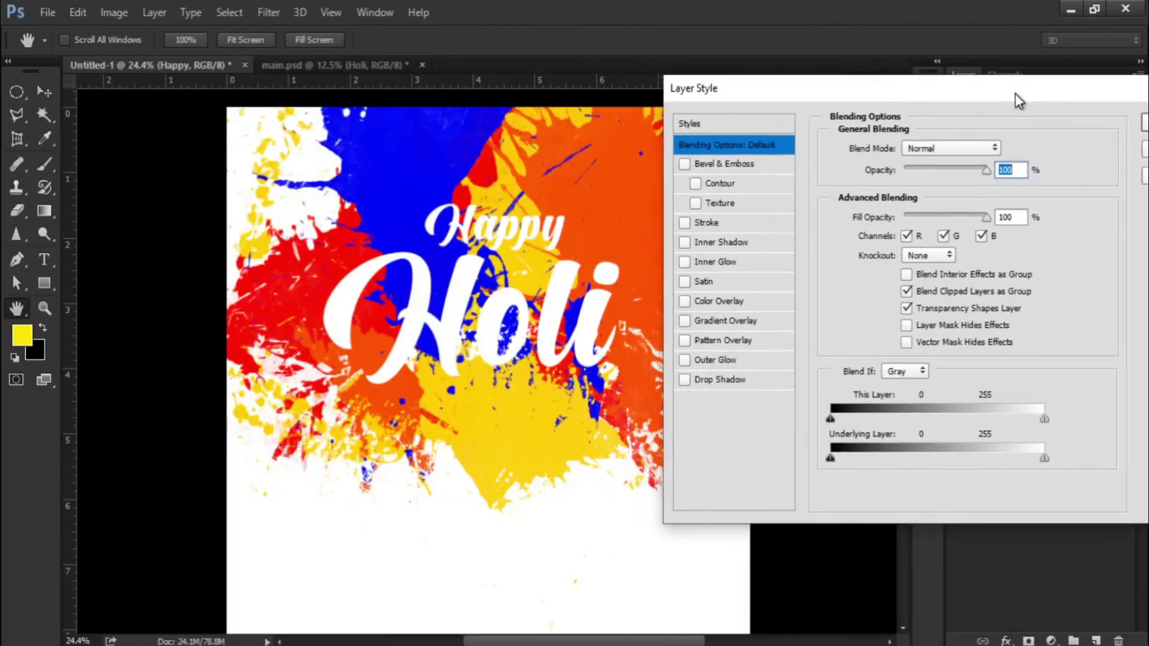
click(737, 382)
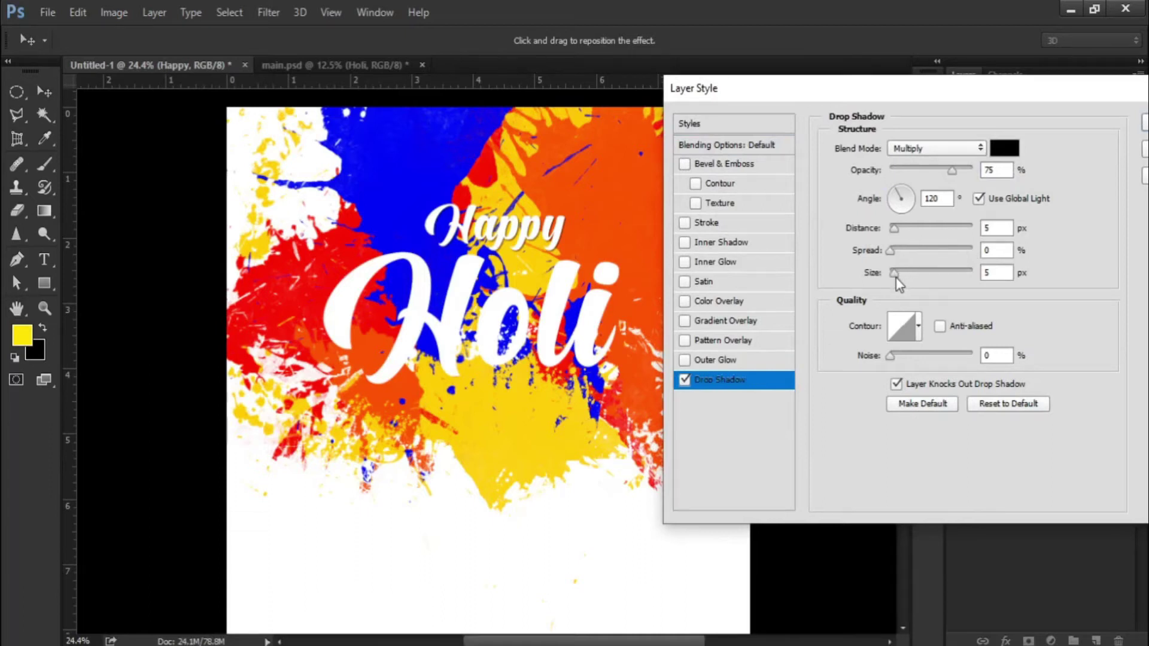
drag(896, 279, 900, 276)
drag(888, 234, 901, 235)
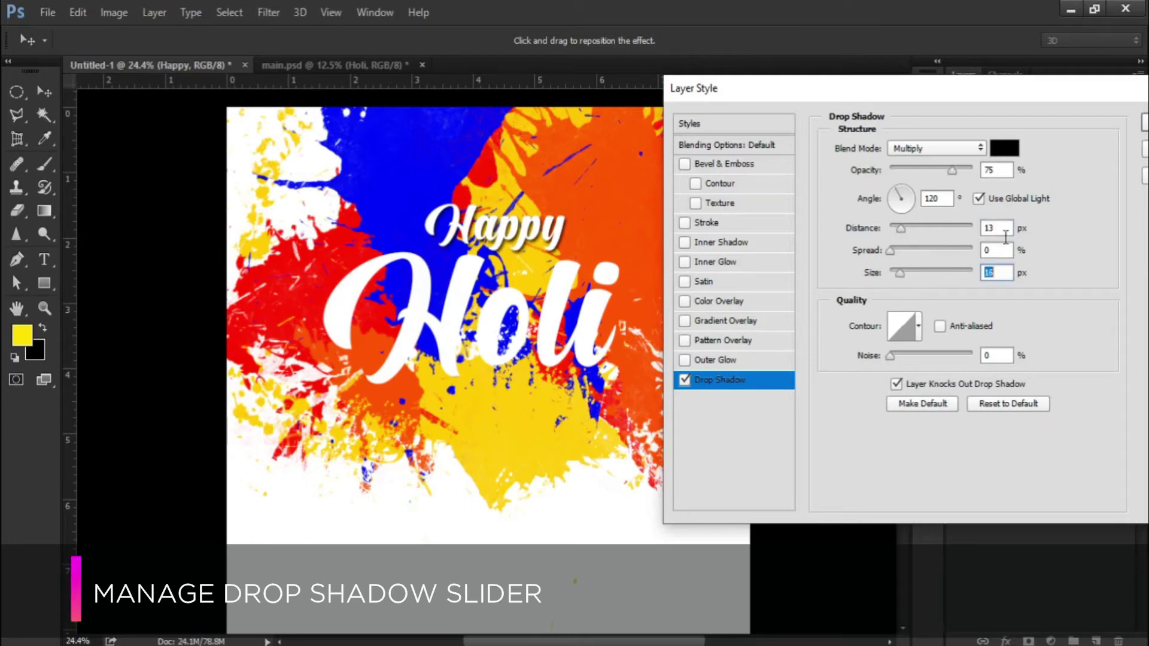
drag(948, 170, 935, 169)
drag(899, 273, 901, 273)
drag(873, 89, 812, 87)
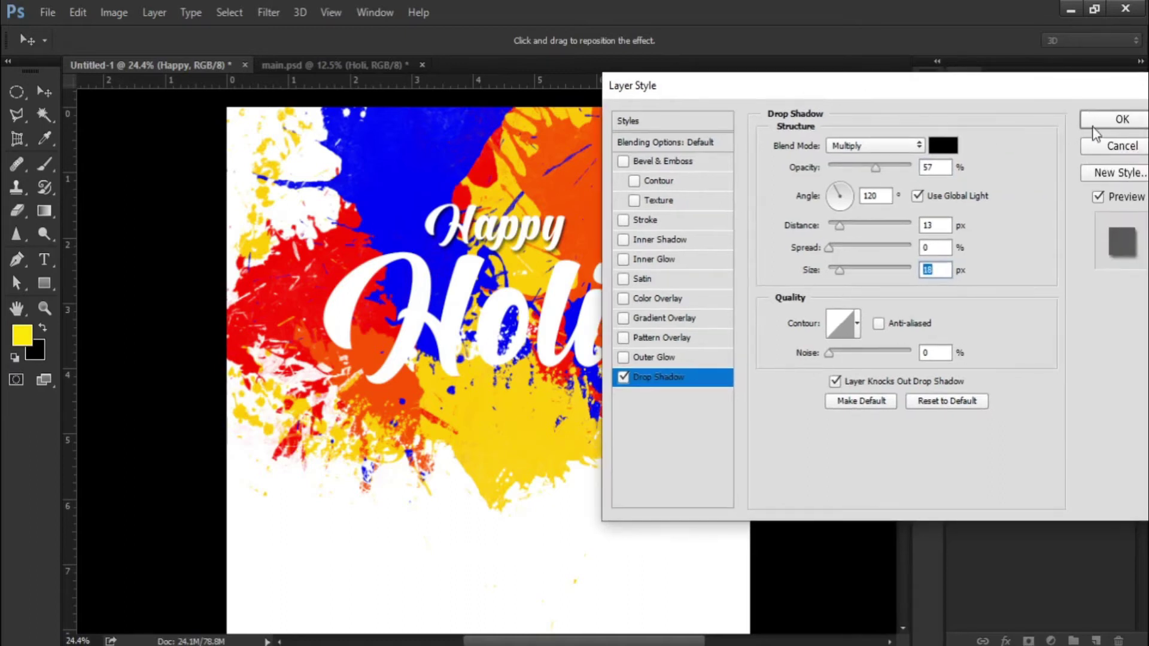
click(1113, 125)
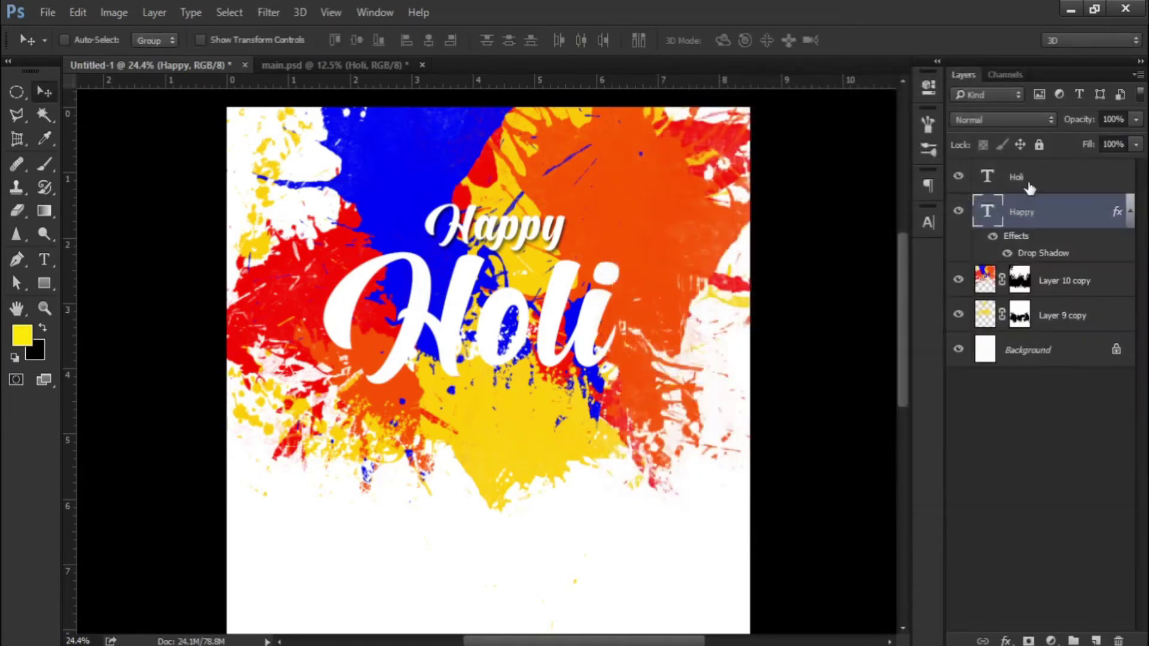
right_click(1029, 182)
- Give Holi a drop shadow with 18 px distance, 2% spread and 46 px size
click(801, 131)
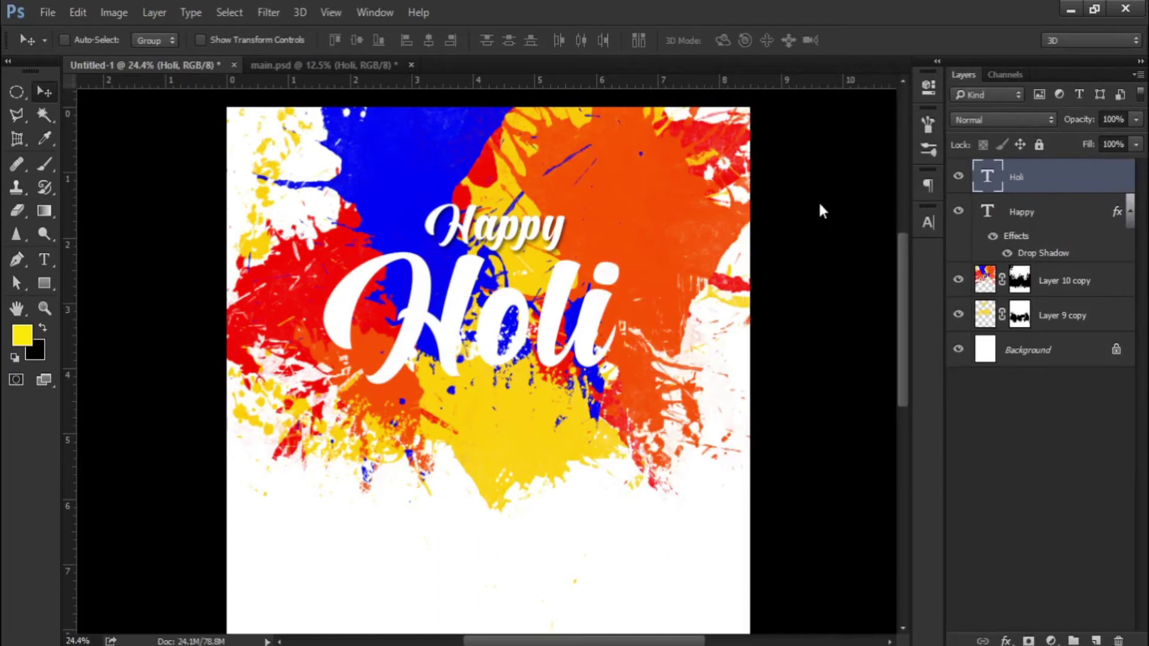
drag(671, 87, 1029, 72)
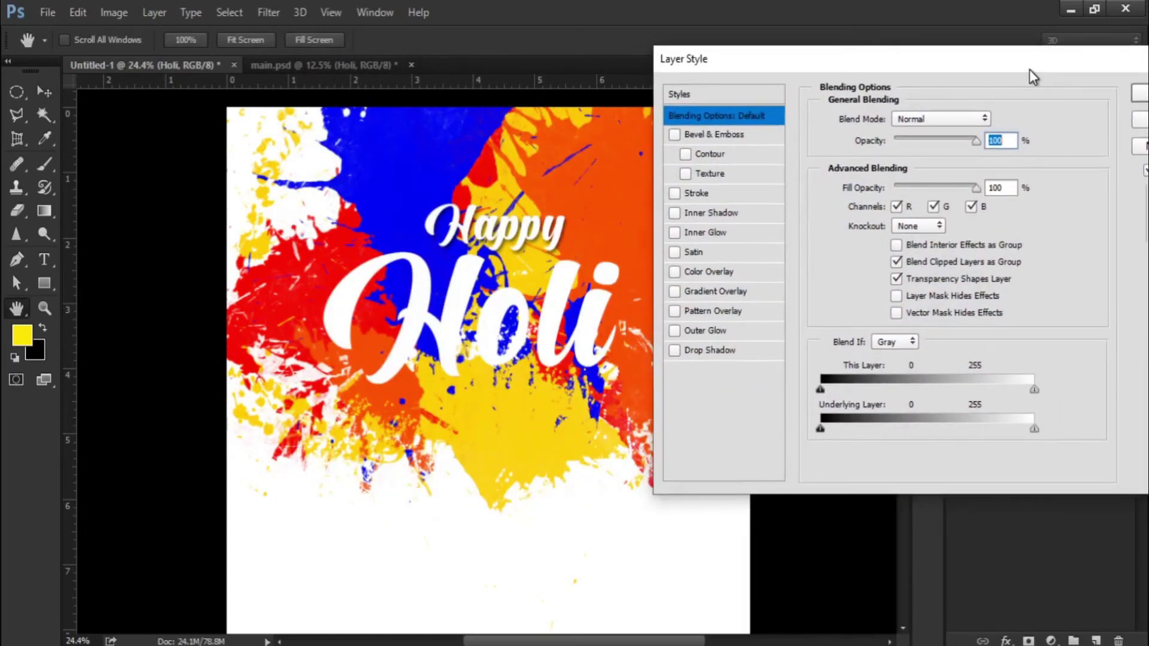
click(709, 351)
double_click(986, 243)
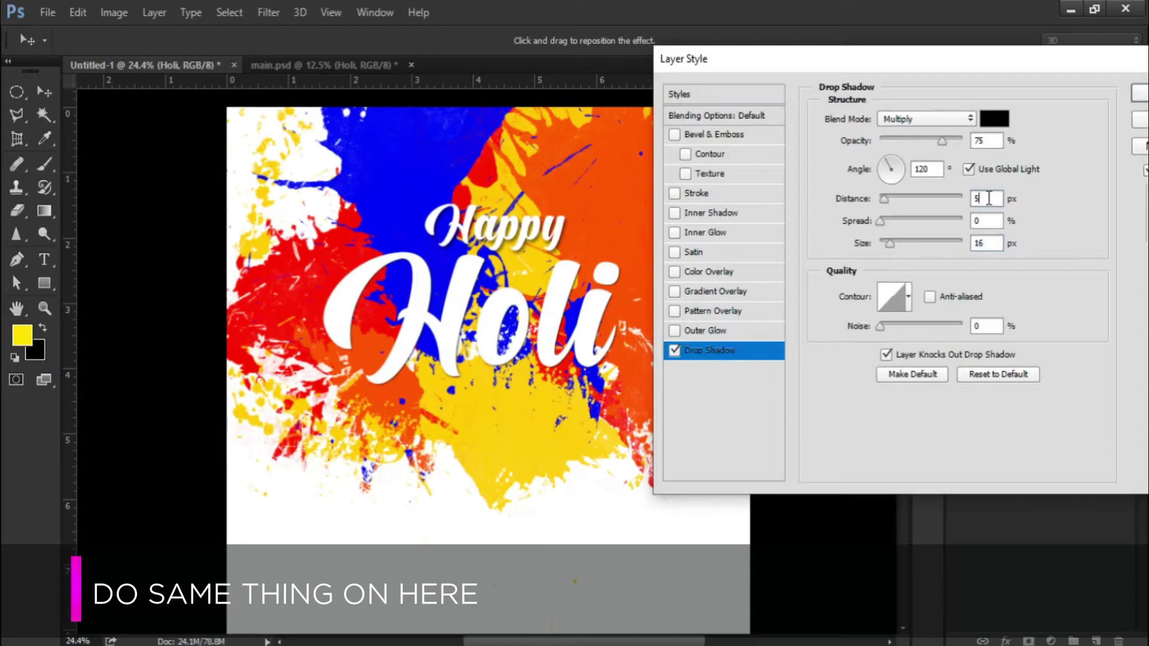
drag(893, 248, 896, 249)
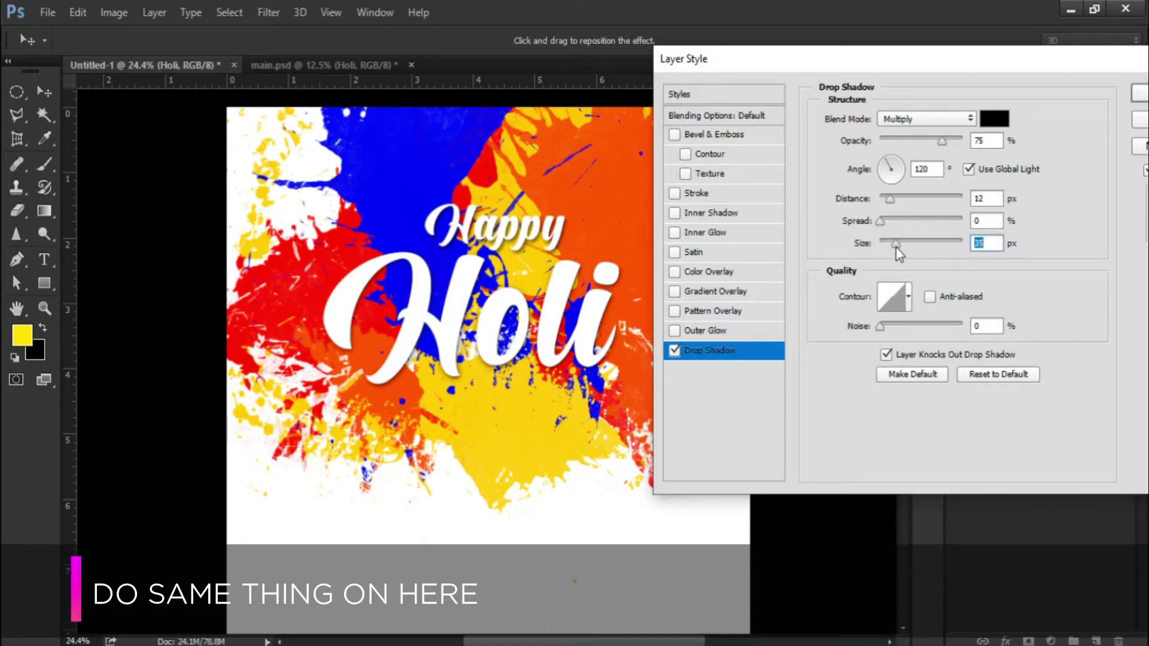
mouse_move(891, 202)
mouse_down()
mouse_move(881, 221)
mouse_move(898, 245)
mouse_up()
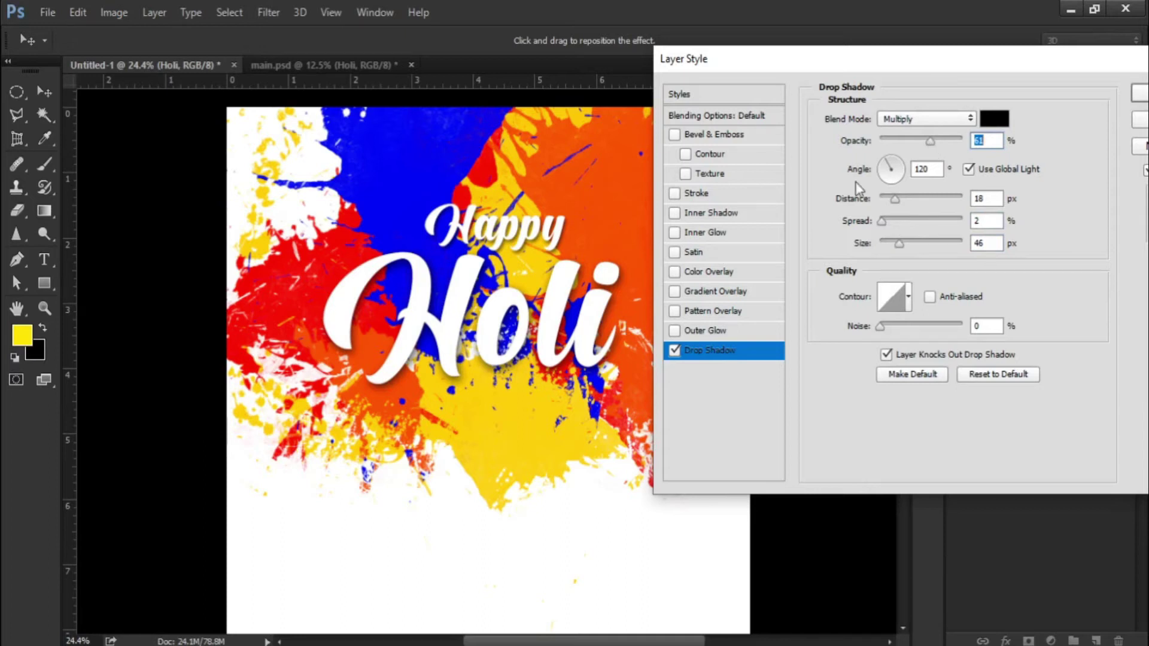
key(Return)
scroll(613, 311, down, 3)
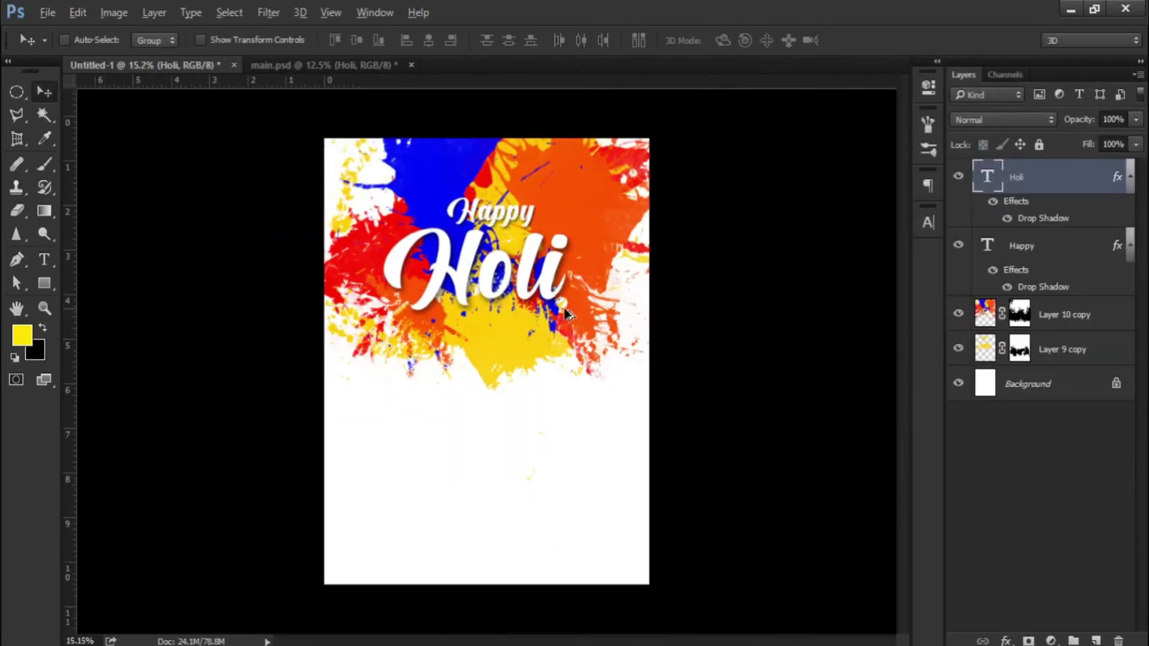
- Scale Layer 10 copy and Layer 9 copy to about 105% and nudge them down-right
click(1062, 314)
shift+click(1062, 349)
scroll(662, 326, down, 1)
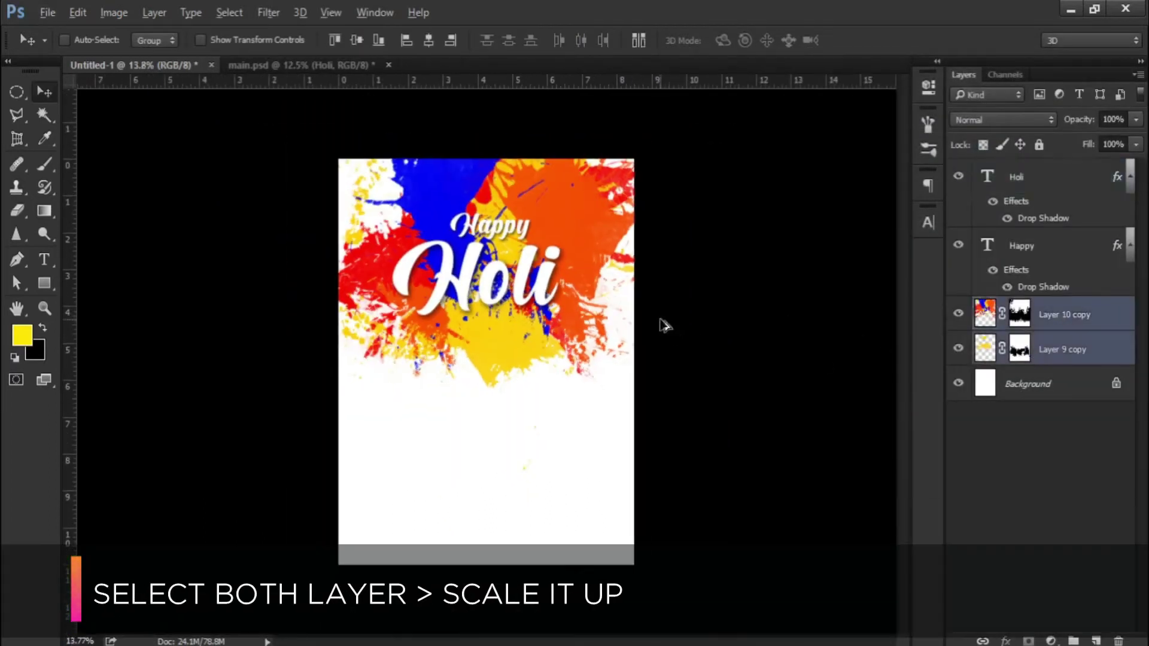
key(ctrl+t)
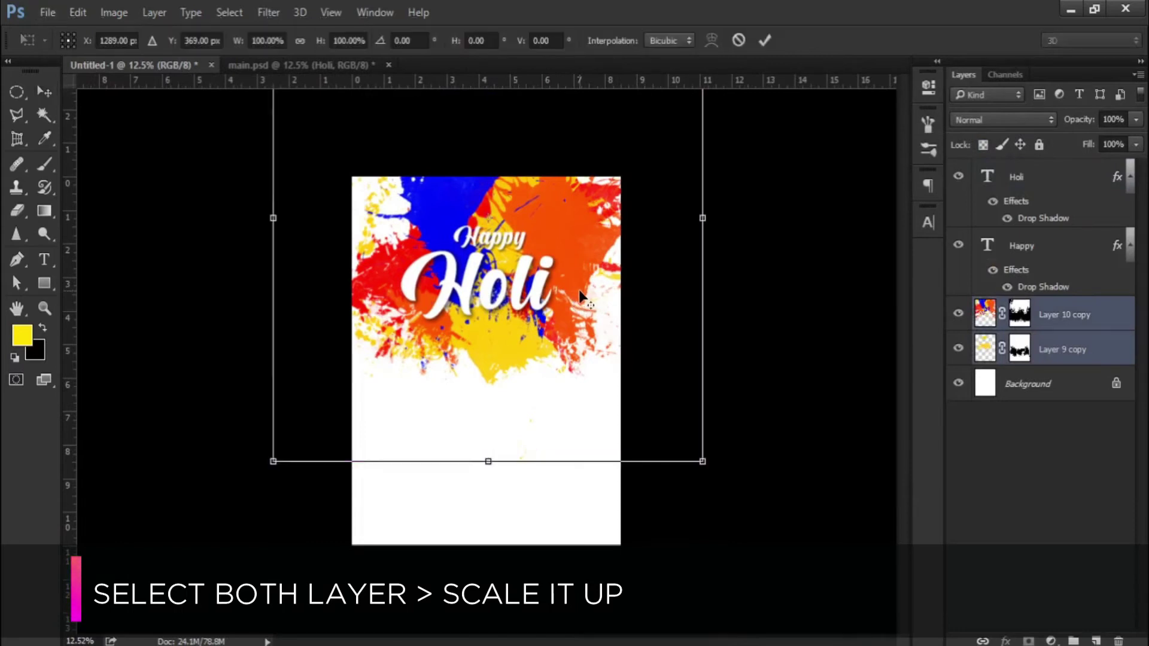
scroll(580, 294, down, 2)
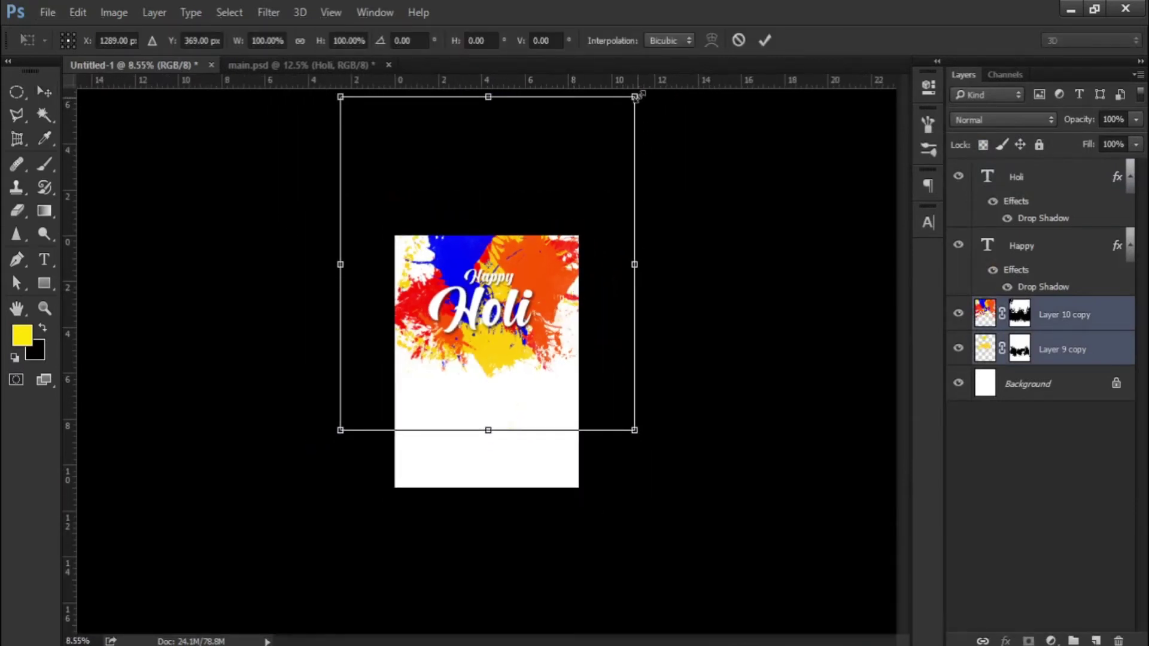
drag(637, 96, 642, 89)
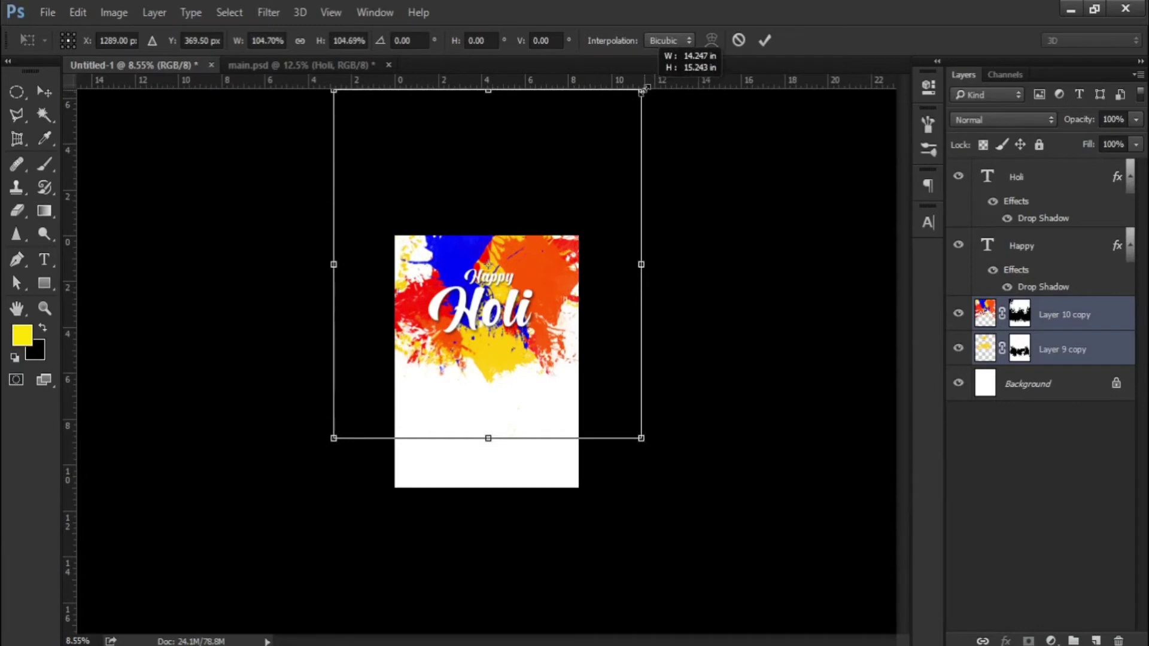
key(Return)
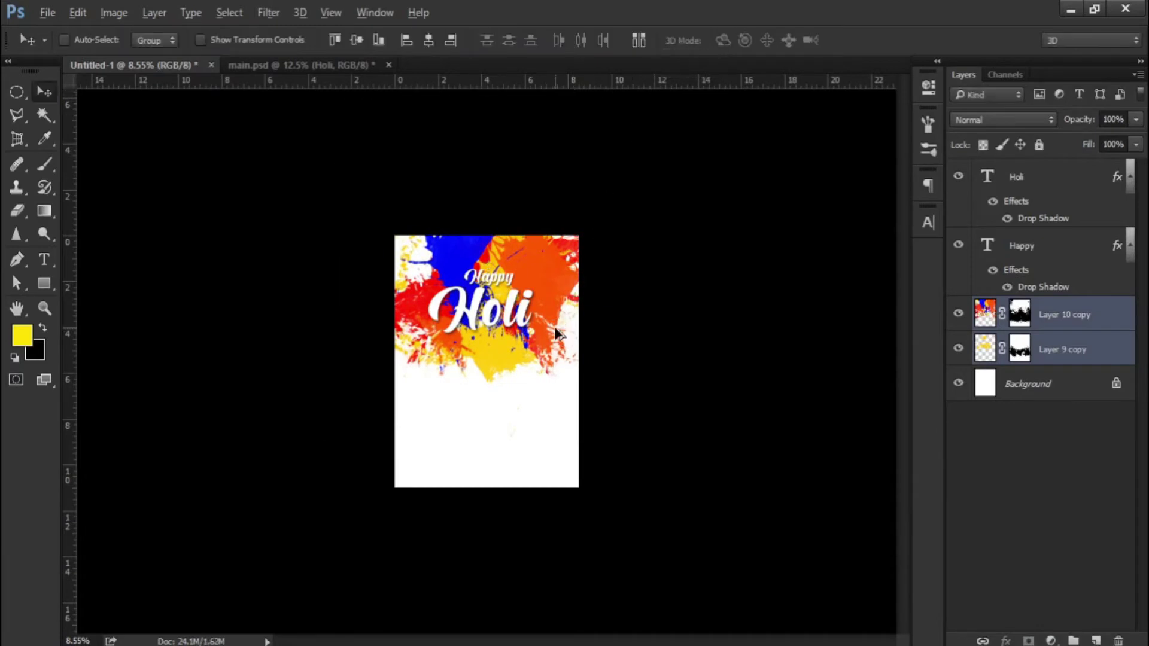
key(ctrl+plus)
drag(586, 285, 587, 290)
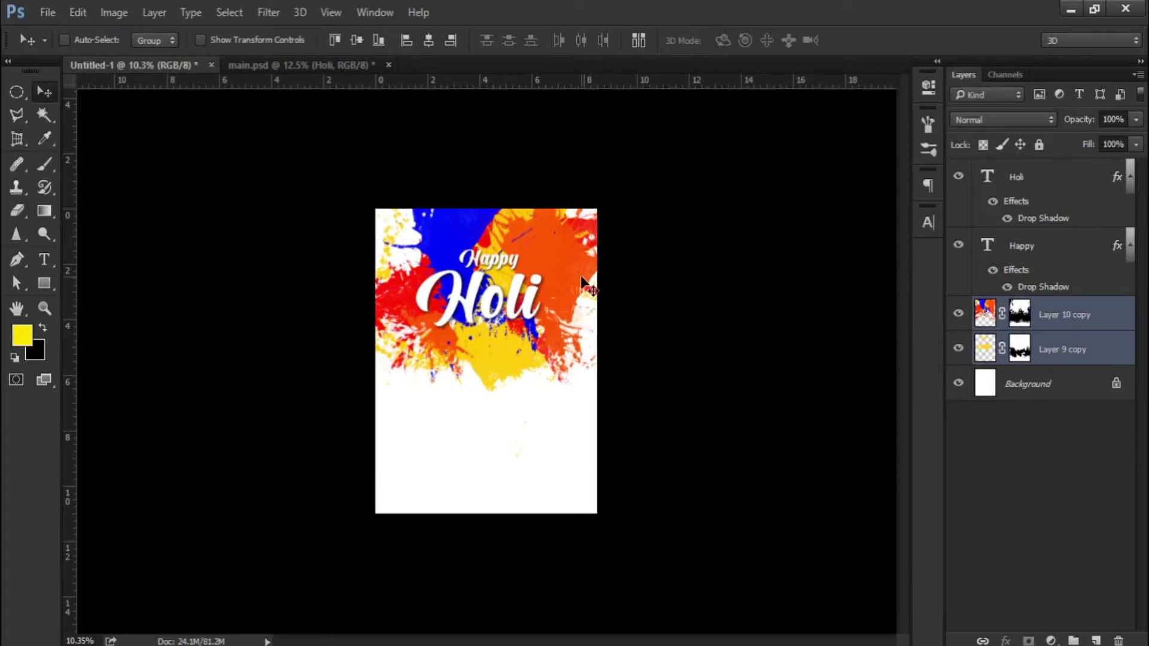
- Duplicate the two splash layers and merge the copies into one layer
key(ctrl+minus)
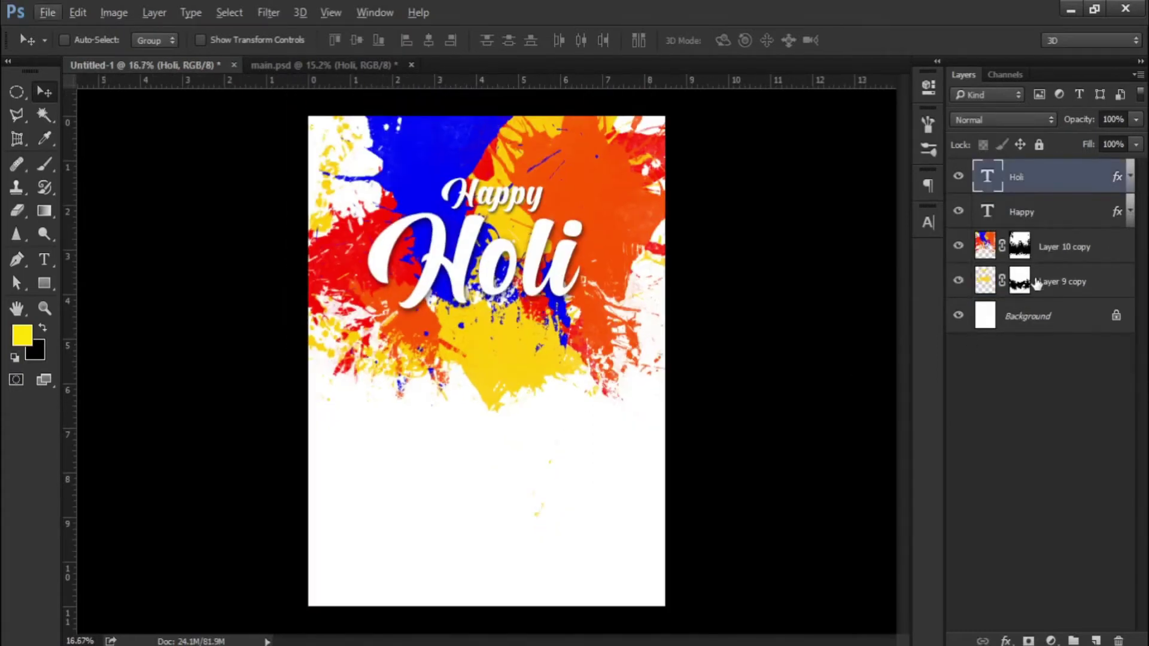
click(1037, 284)
shift+click(1052, 246)
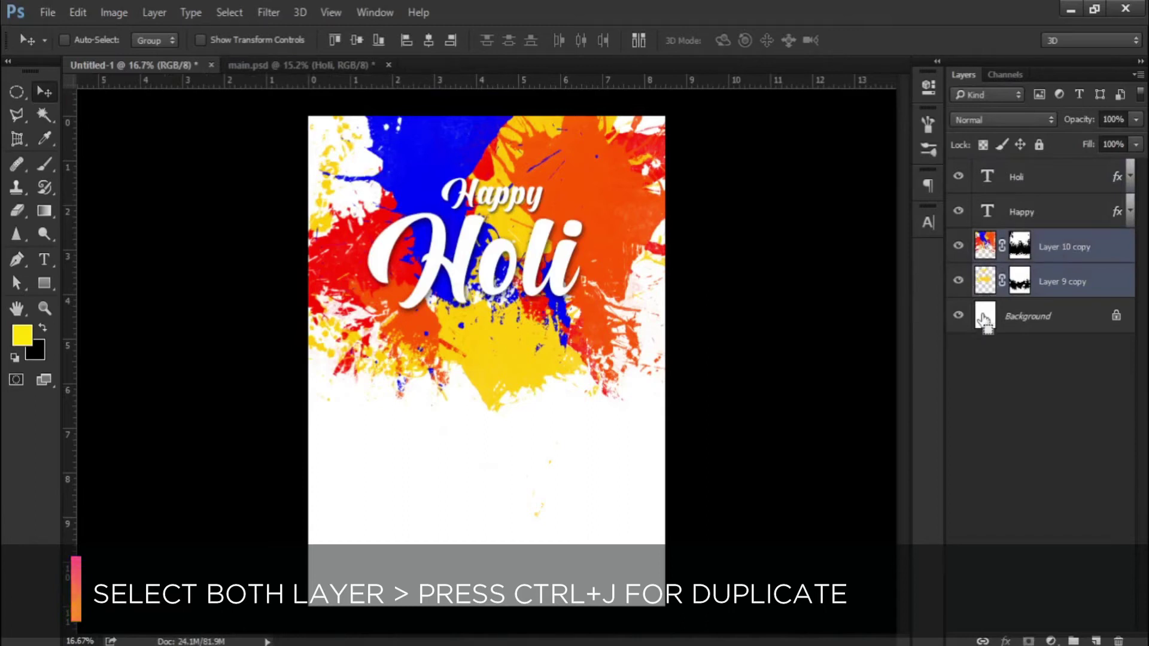
key(ctrl+j)
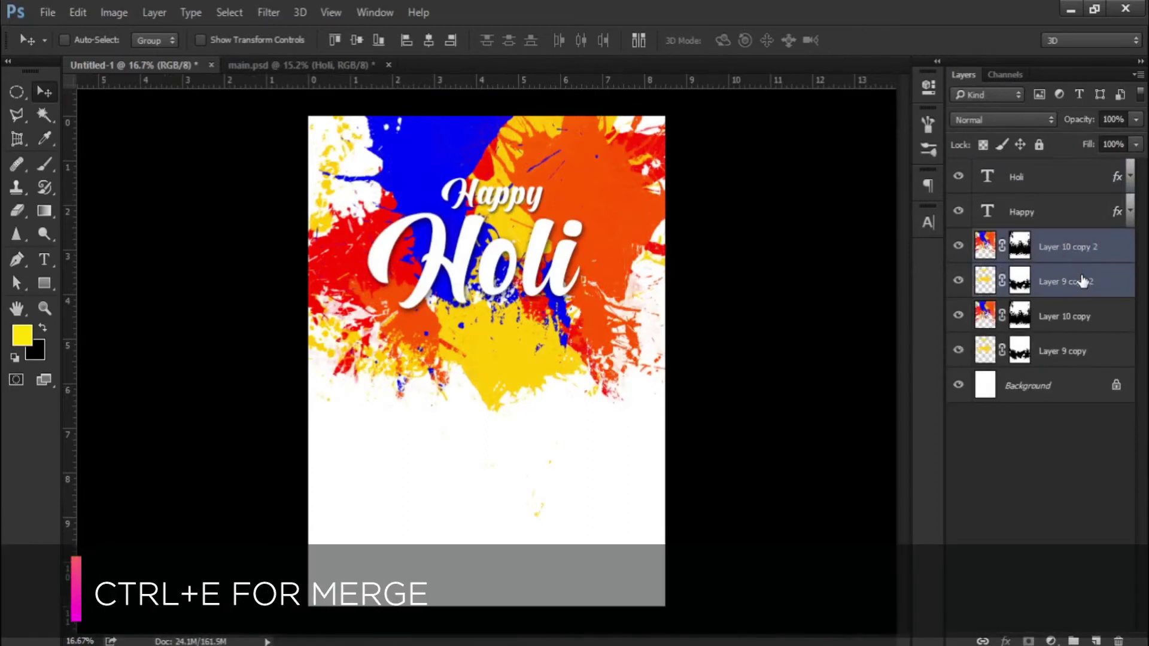
key(ctrl+e)
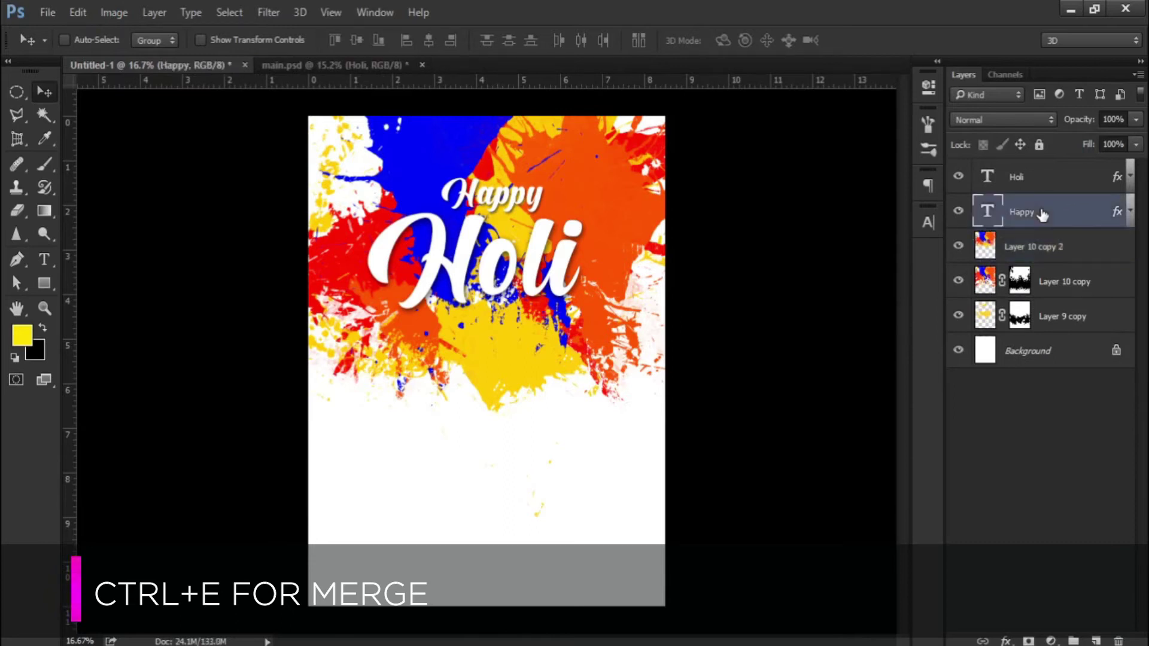
- Duplicate Happy and Holi, move the copies down above Background, and hide them as backups
click(1041, 215)
shift+click(1043, 183)
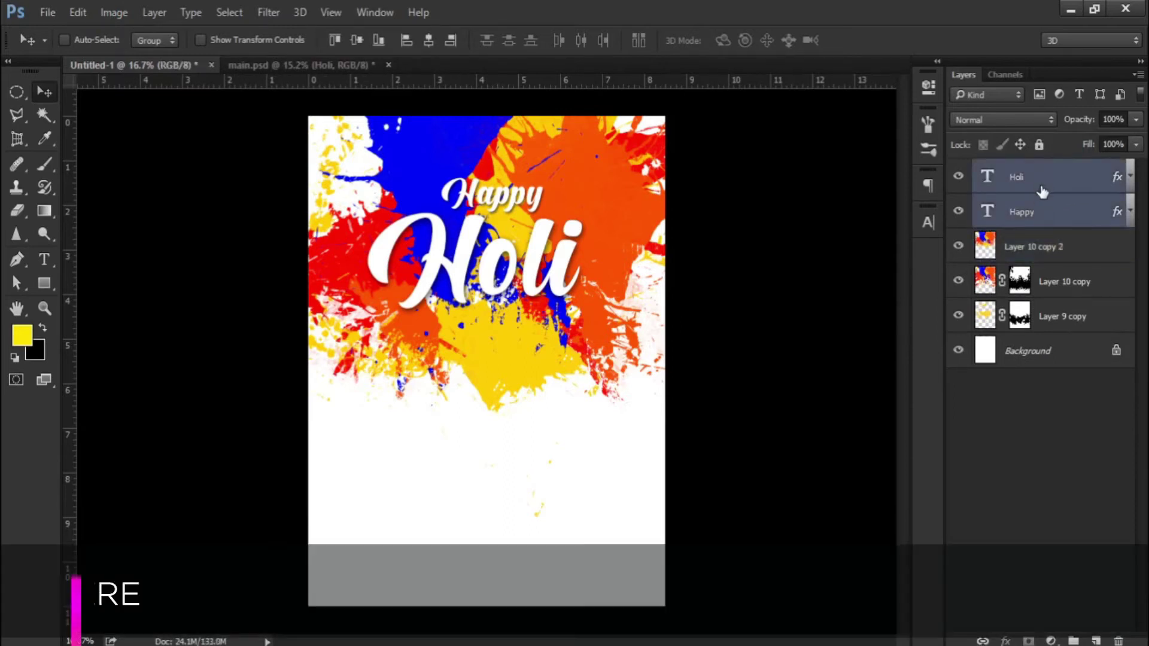
key(ctrl+j)
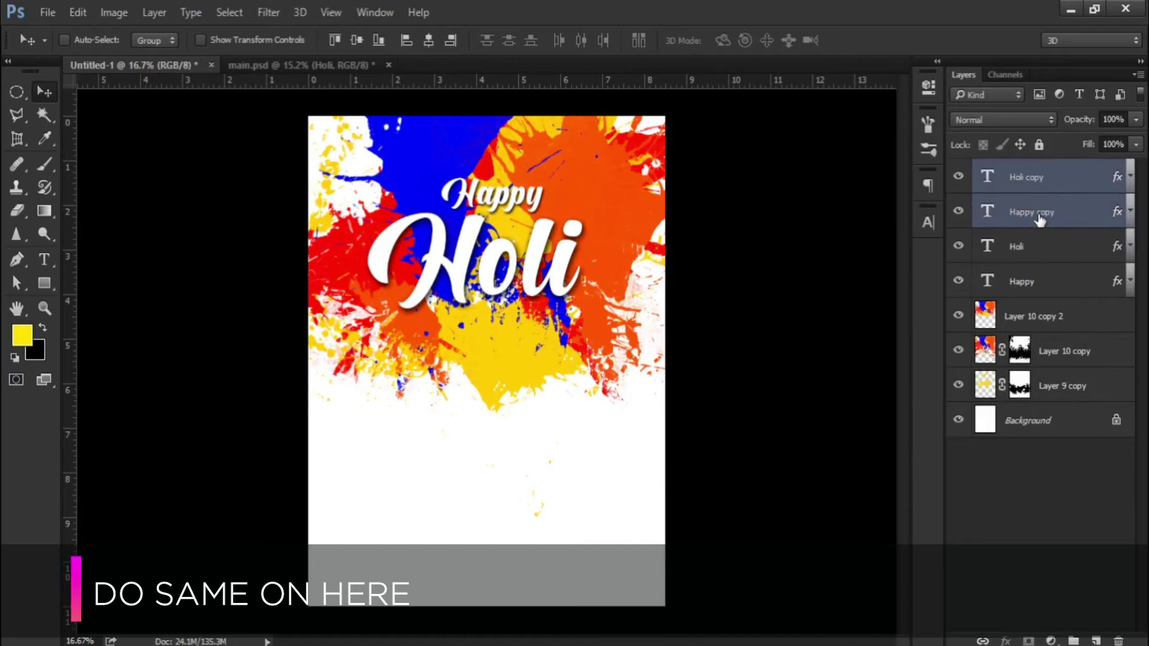
drag(1039, 220, 976, 366)
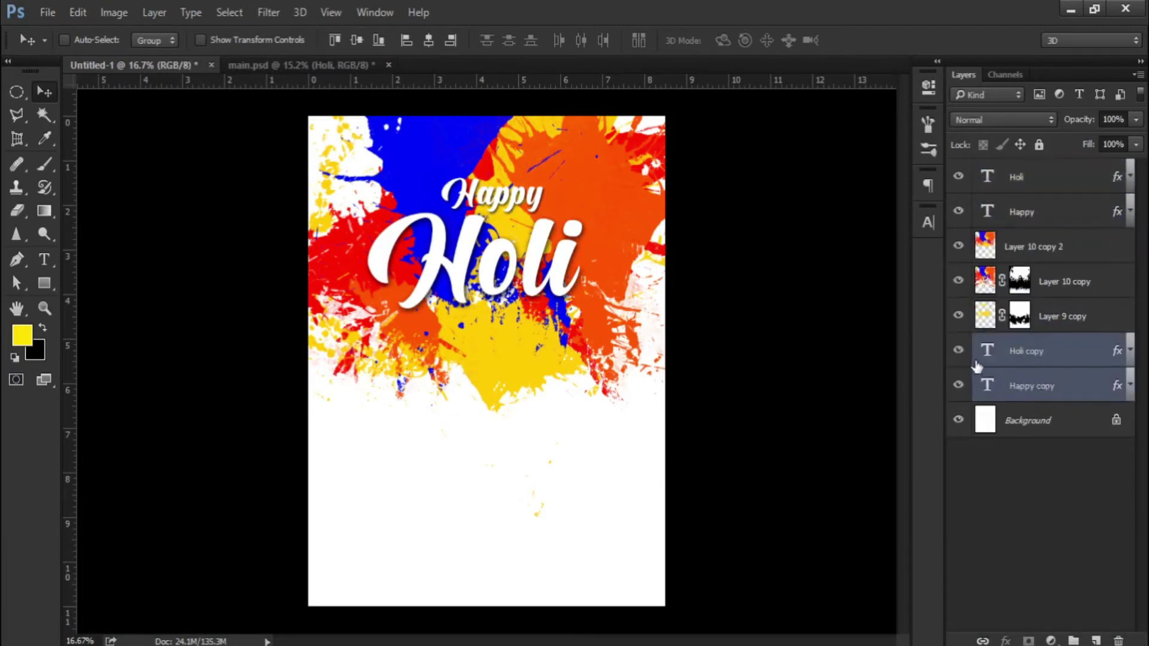
click(960, 356)
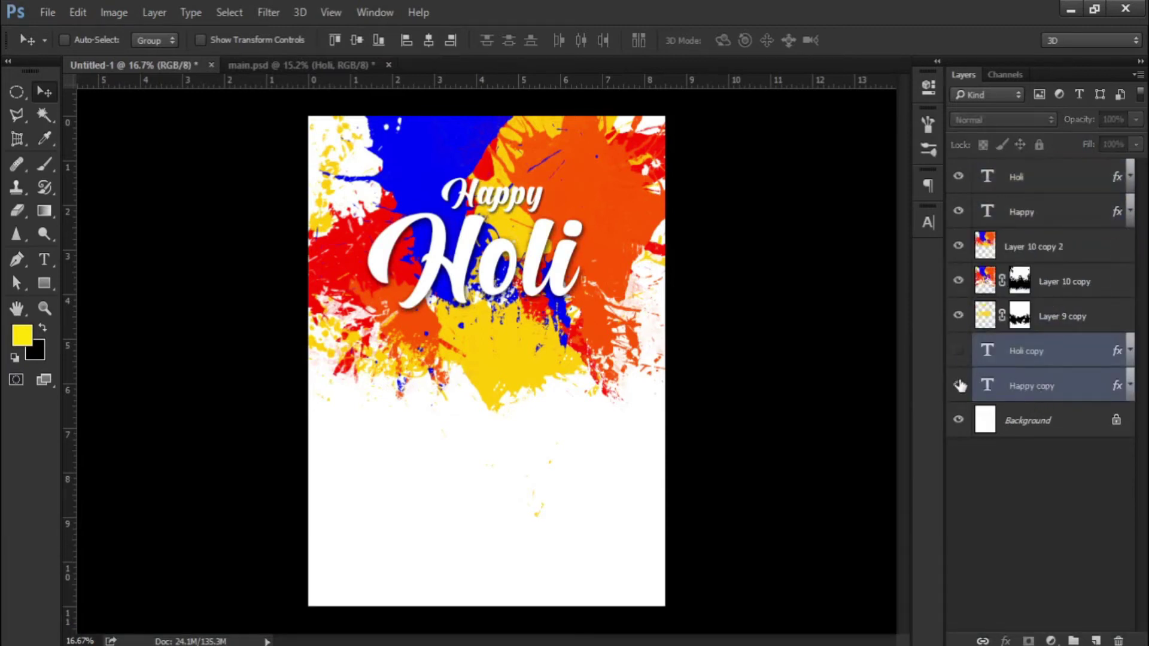
- Merge Happy and Holi into one layer and place Layer 10 copy 2 above it
click(1029, 213)
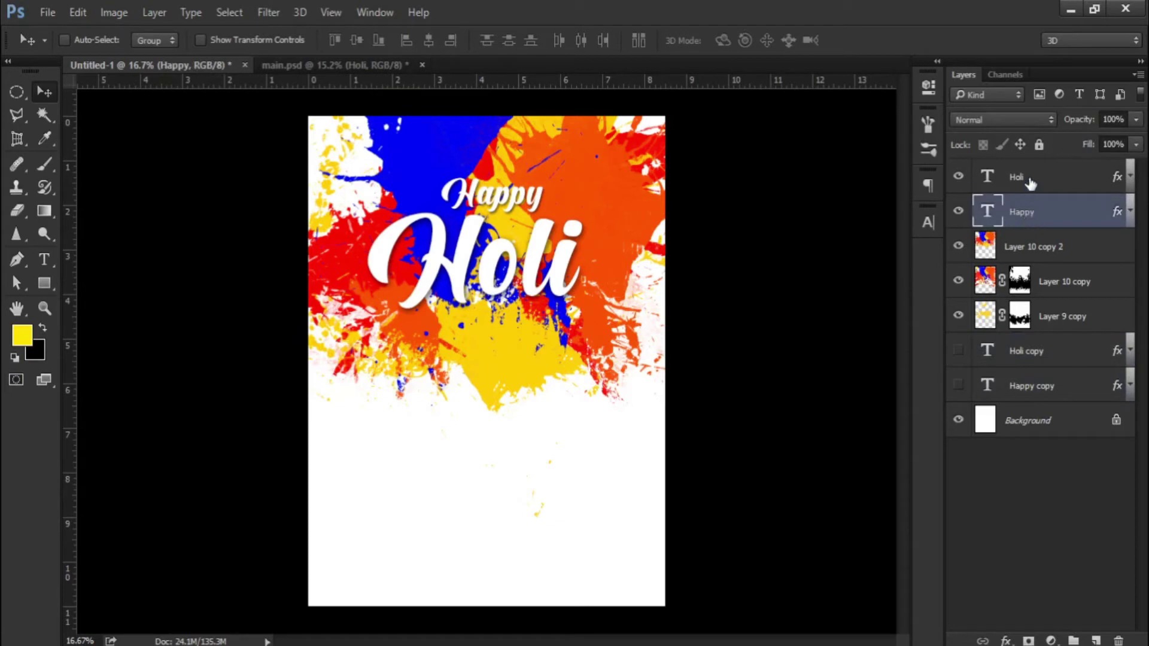
shift+click(1029, 183)
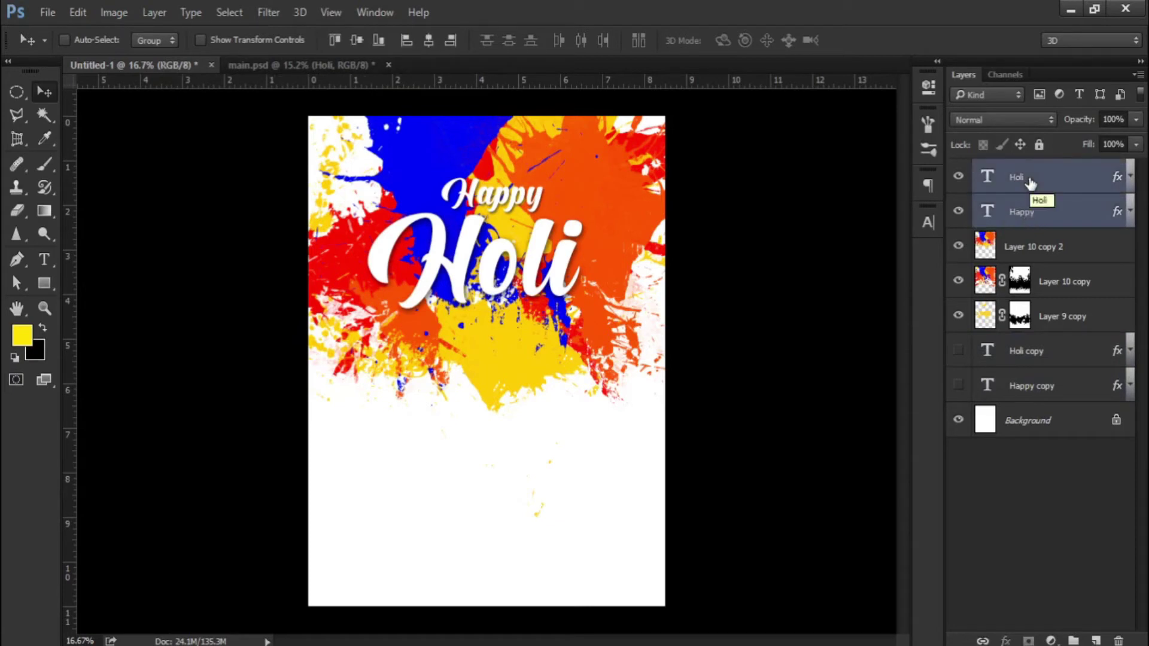
key(ctrl+e)
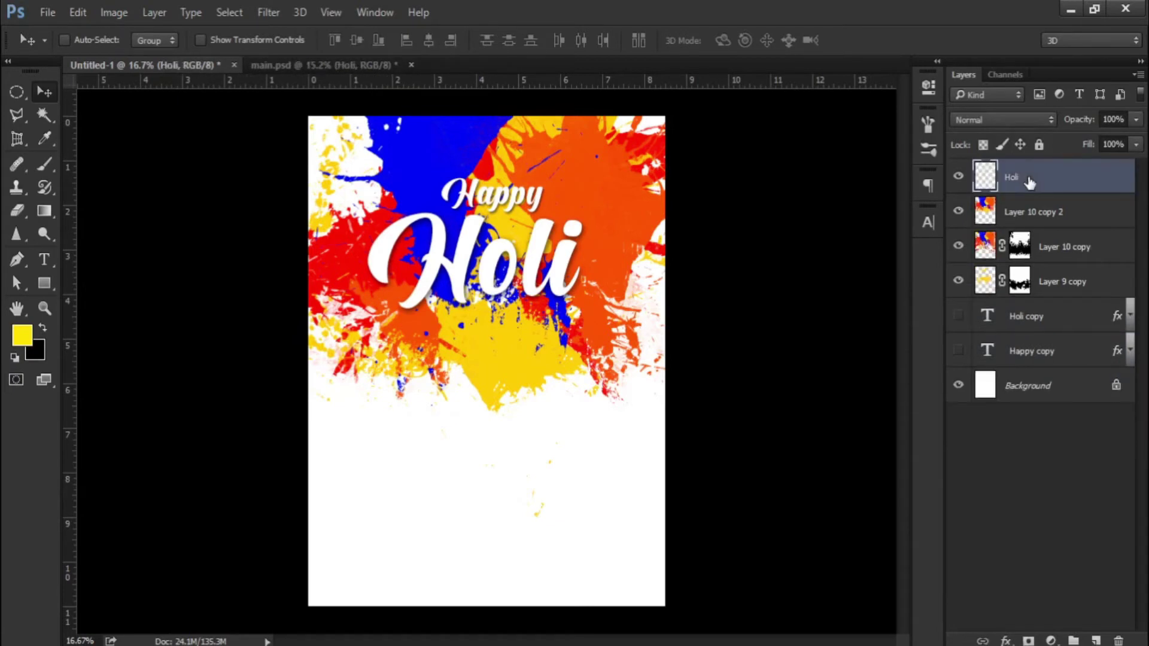
drag(1037, 223, 1040, 173)
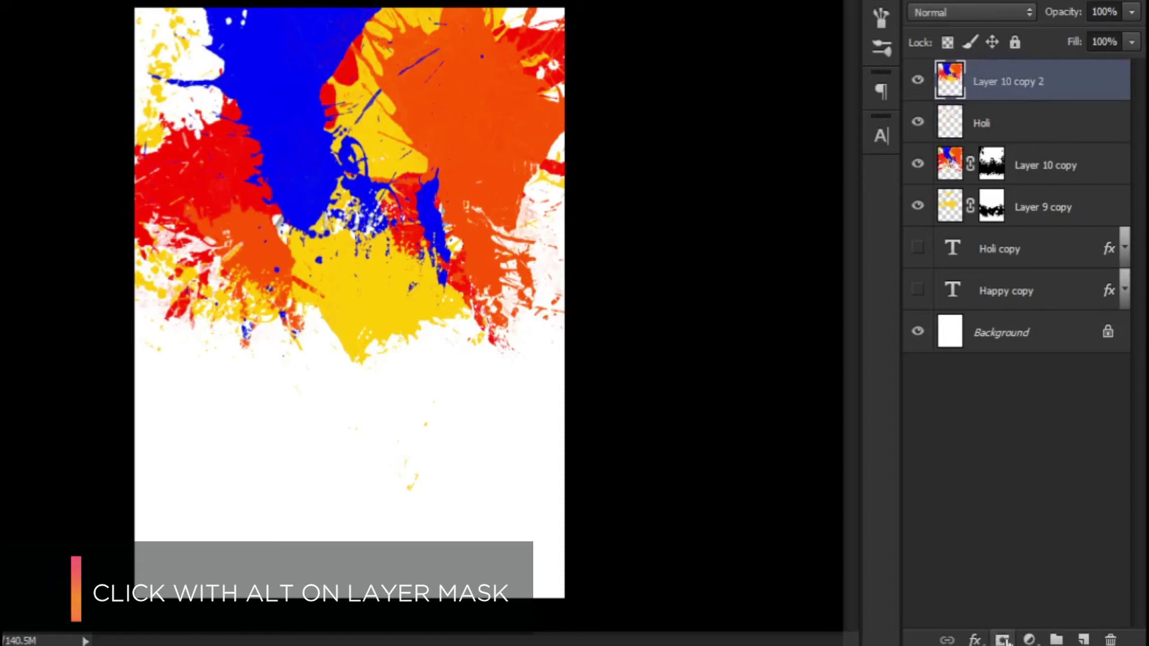
- Add a hide-all mask to Layer 10 copy 2 and load the Holi lettering as a selection
alt+click(1002, 638)
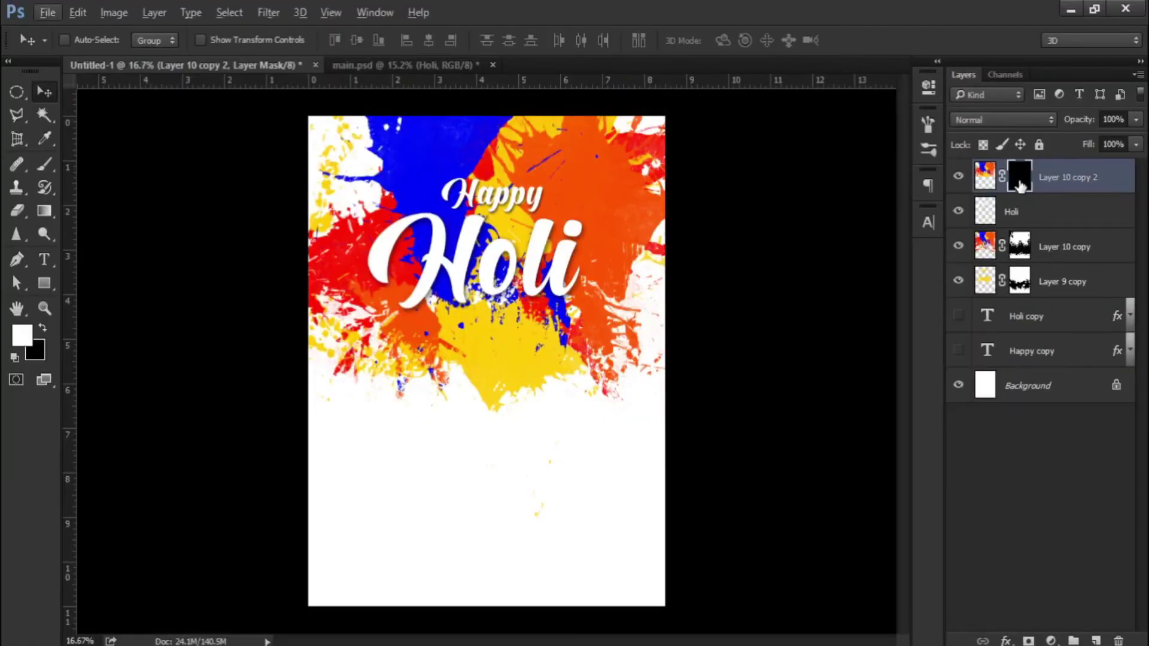
click(1017, 219)
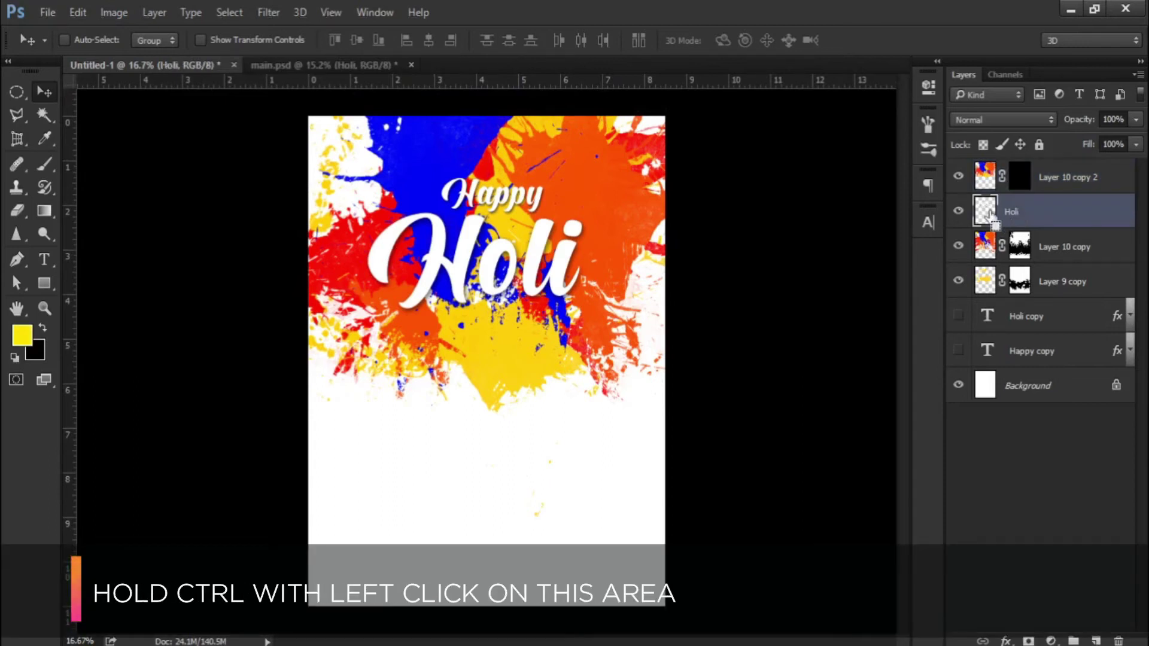
ctrl+click(987, 213)
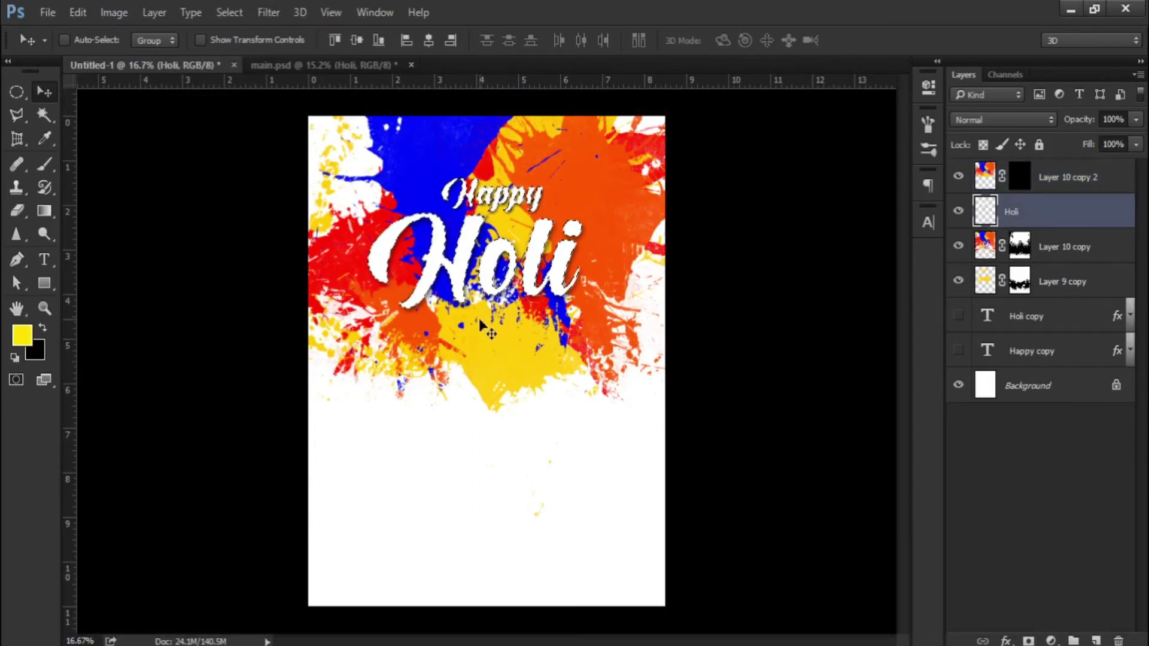
scroll(482, 326, up, 1)
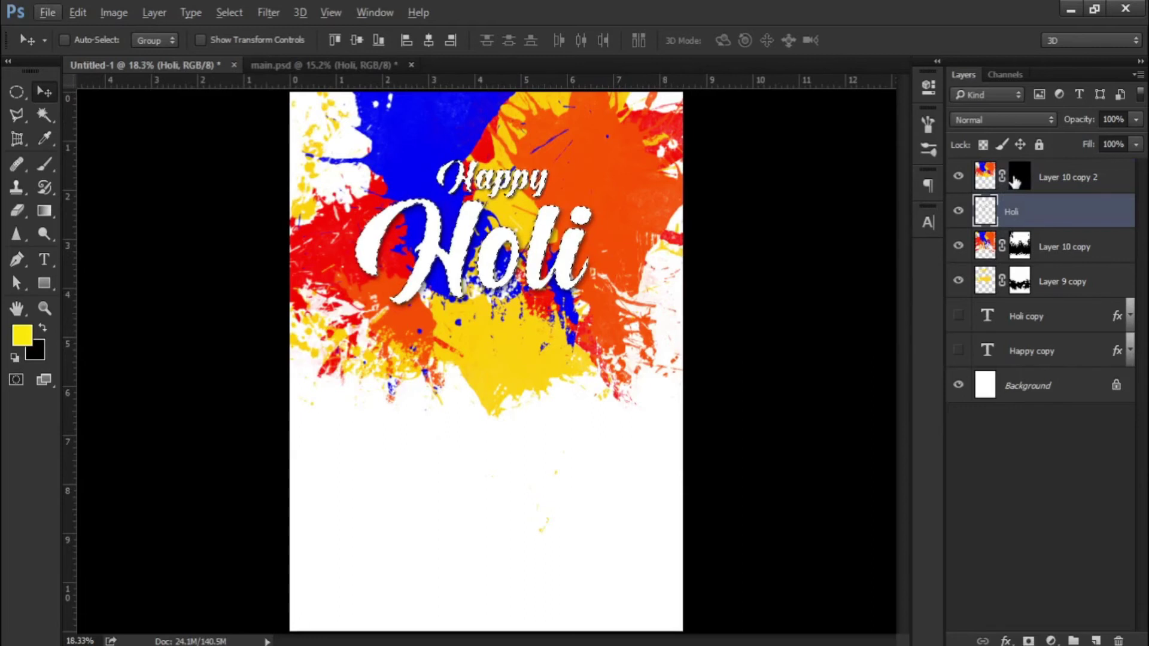
click(1017, 182)
- Paint white splatter strokes on the mask to reveal splash colour inside the lettering
key(b)
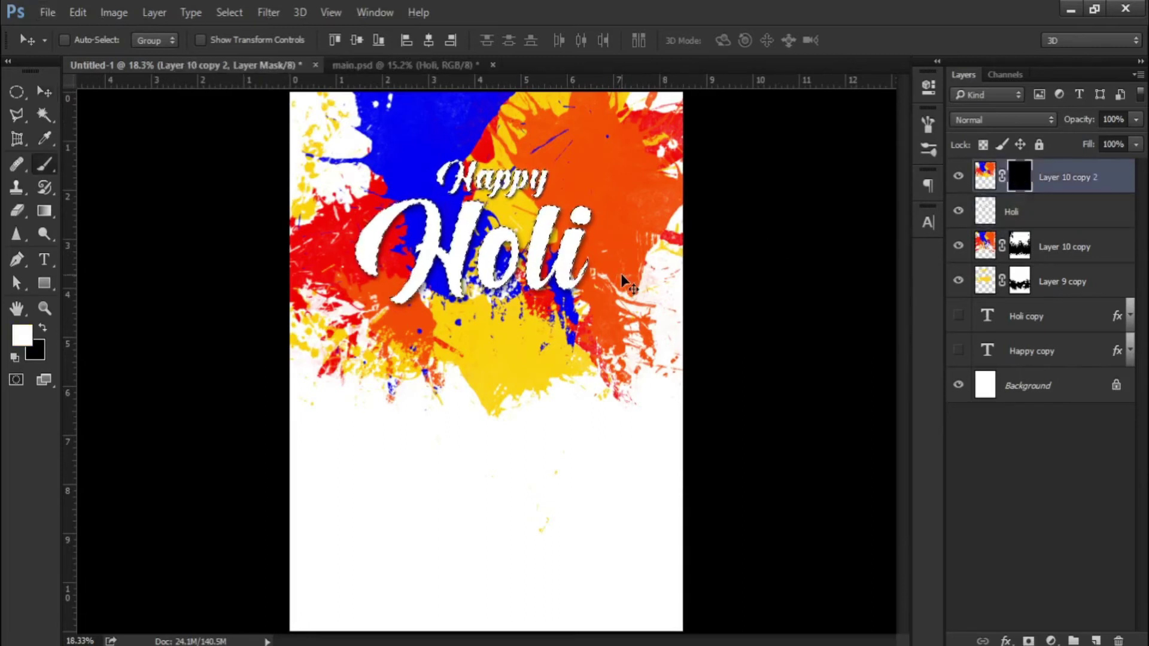
drag(592, 329, 341, 383)
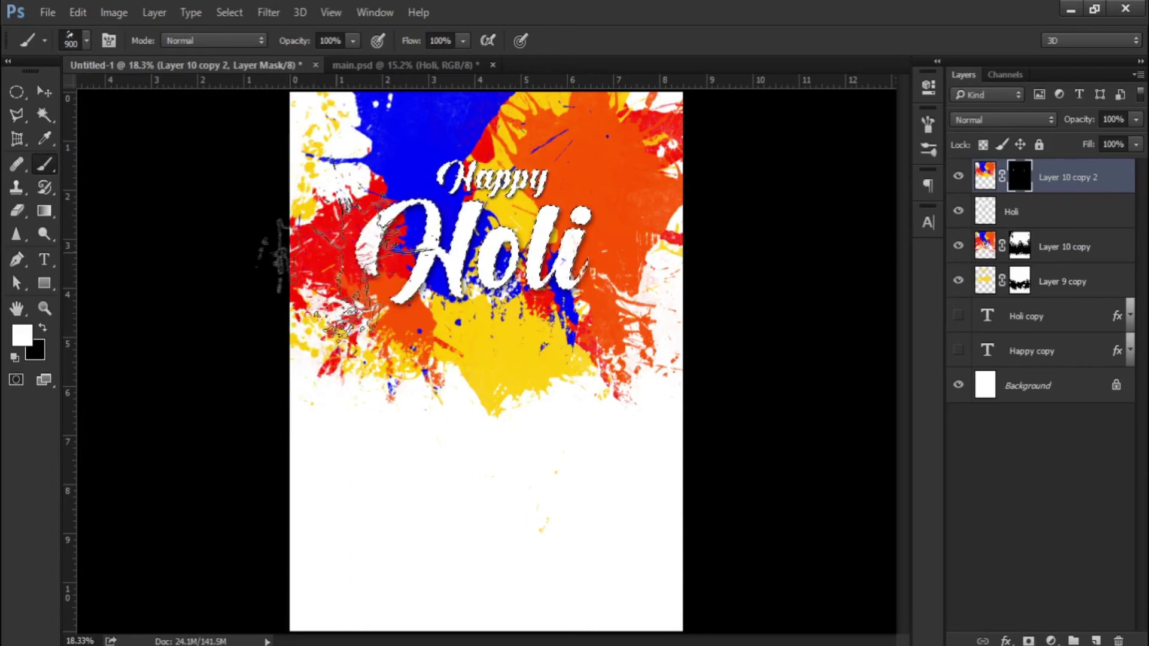
key(bracketright)
key(bracketright)
alt+scroll(437, 454, down, 2)
right_click(447, 258)
key(Escape)
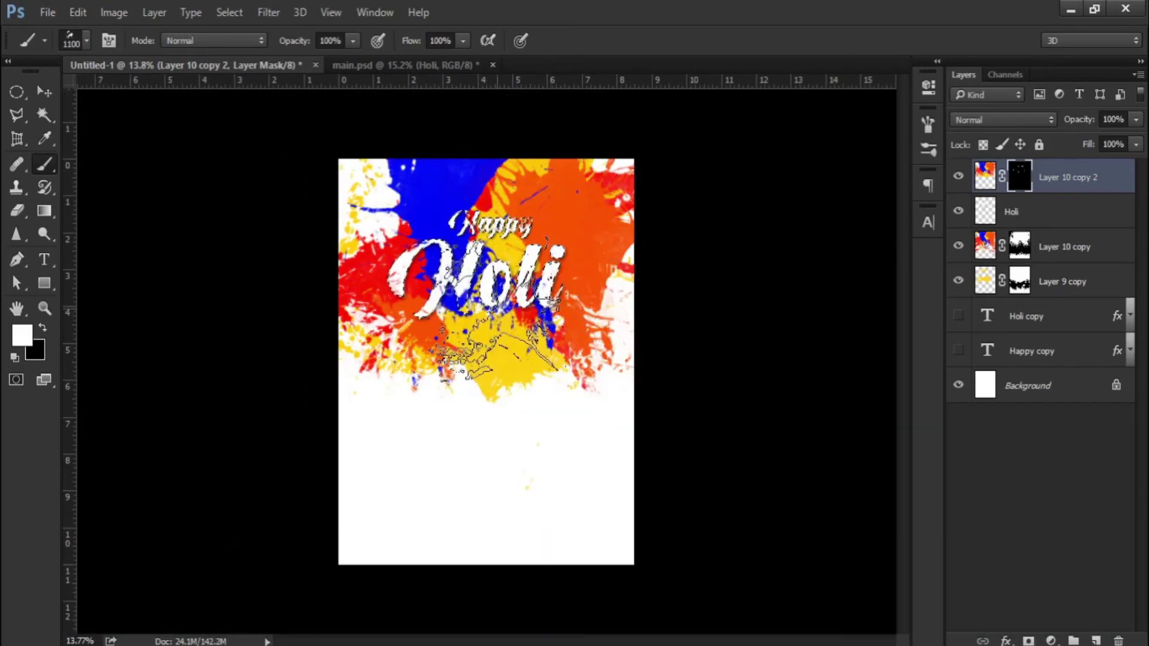
alt+scroll(497, 389, up, 2)
key(x)
alt+scroll(467, 377, down, 1)
alt+scroll(158, 243, down, 1)
alt+scroll(158, 243, up, 2)
alt+scroll(497, 137, up, 2)
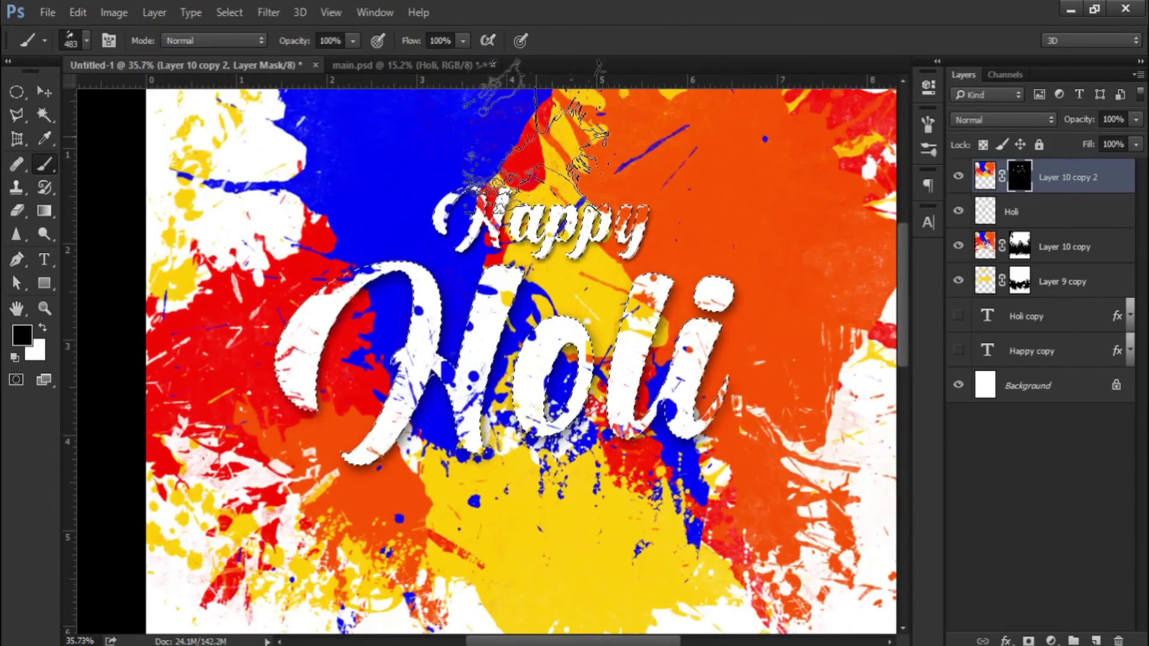
alt+scroll(508, 138, down, 1)
alt+scroll(508, 138, down, 1)
- Return to the Move tool and clear the lettering selection
click(44, 91)
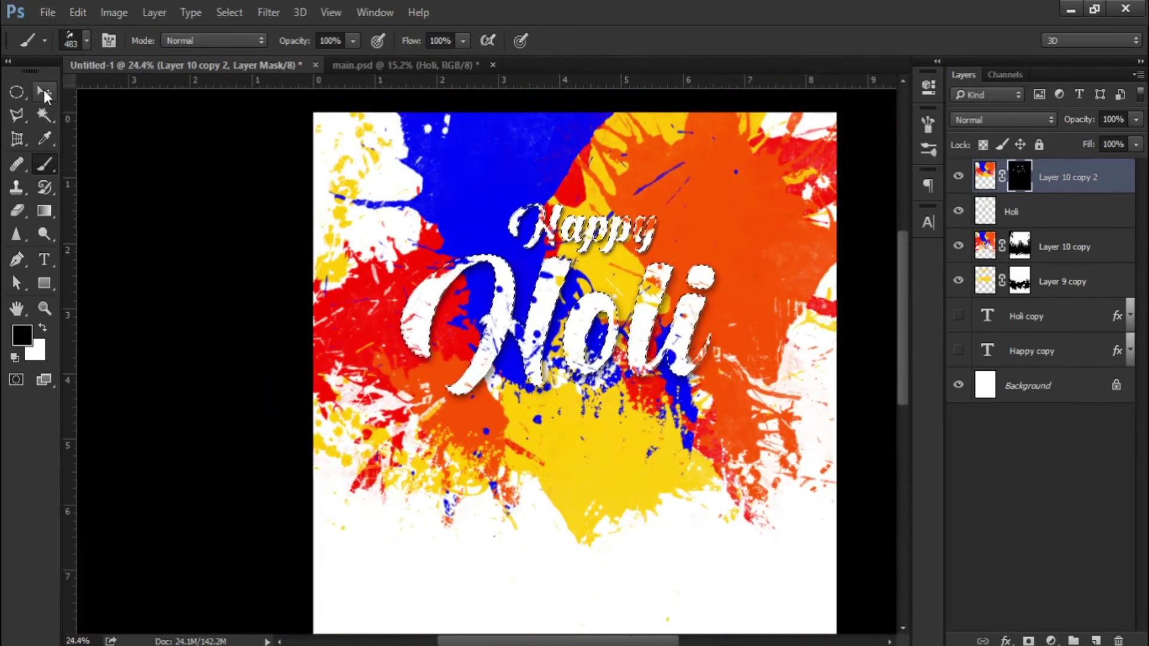
alt+scroll(641, 404, down, 1)
key(ctrl+d)
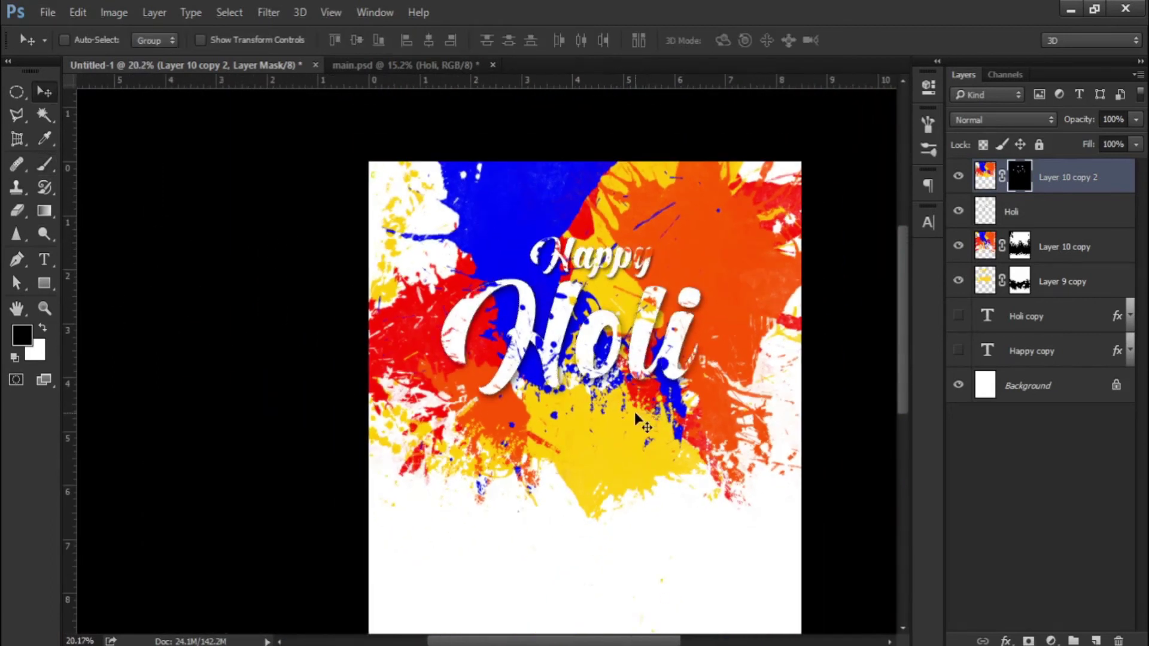
alt+scroll(569, 393, down, 2)
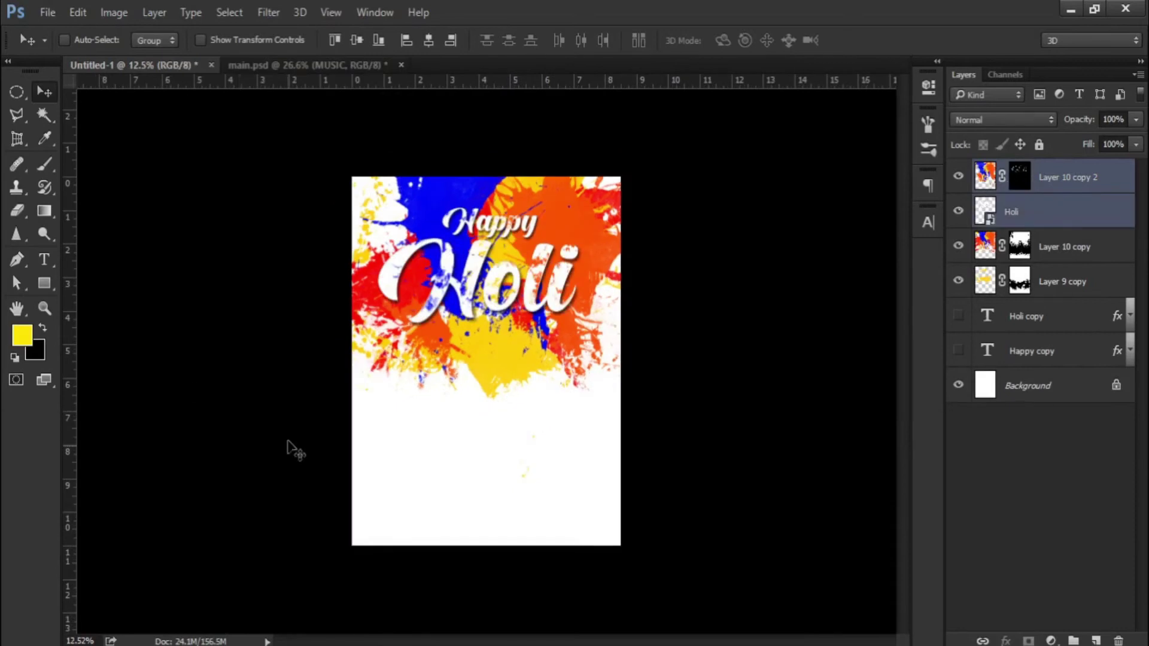
- Duplicate the red NEW word twice below itself and retype the copies as FESTIVE and OFFER
click(44, 261)
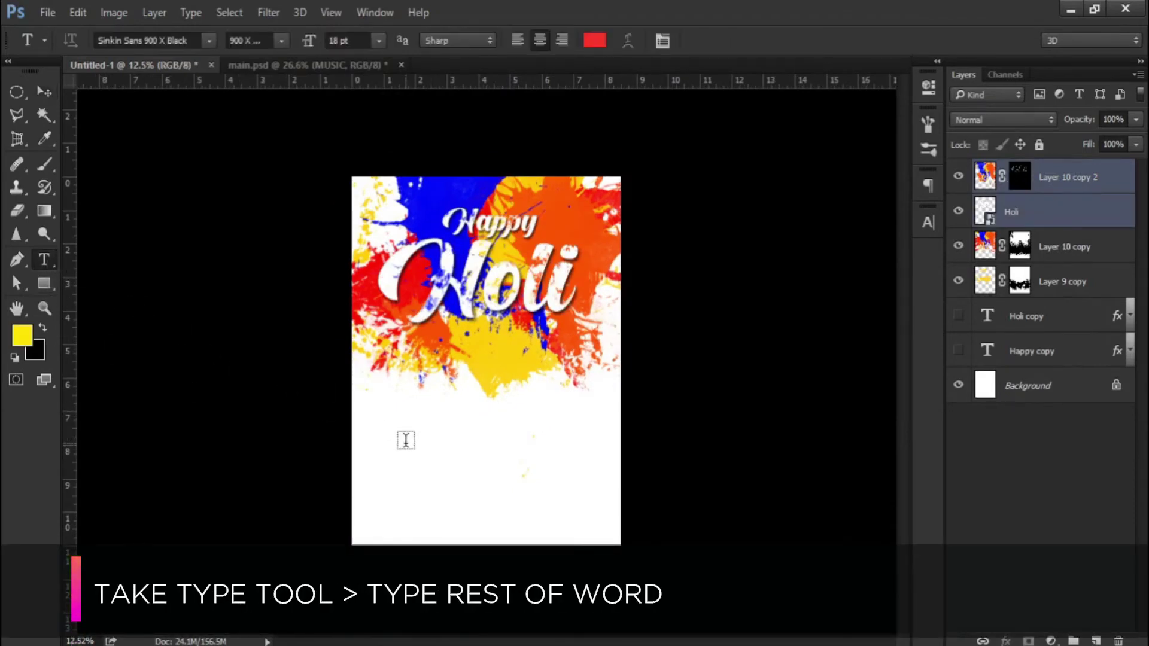
alt+scroll(407, 441, up, 1)
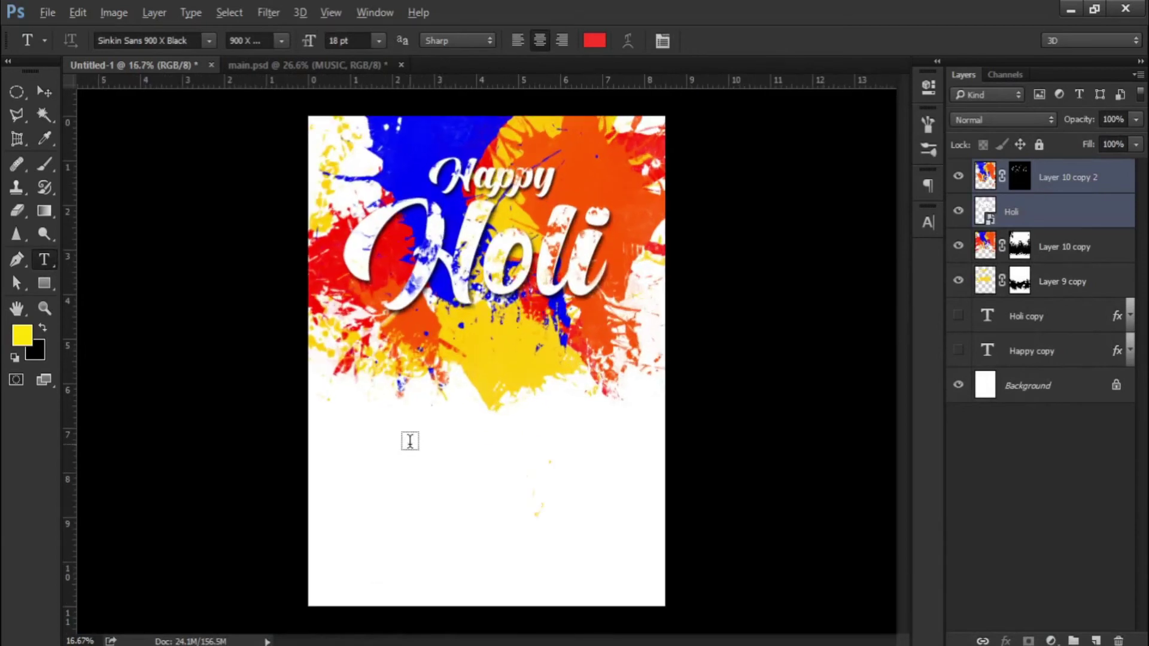
click(445, 474)
text(NEW)
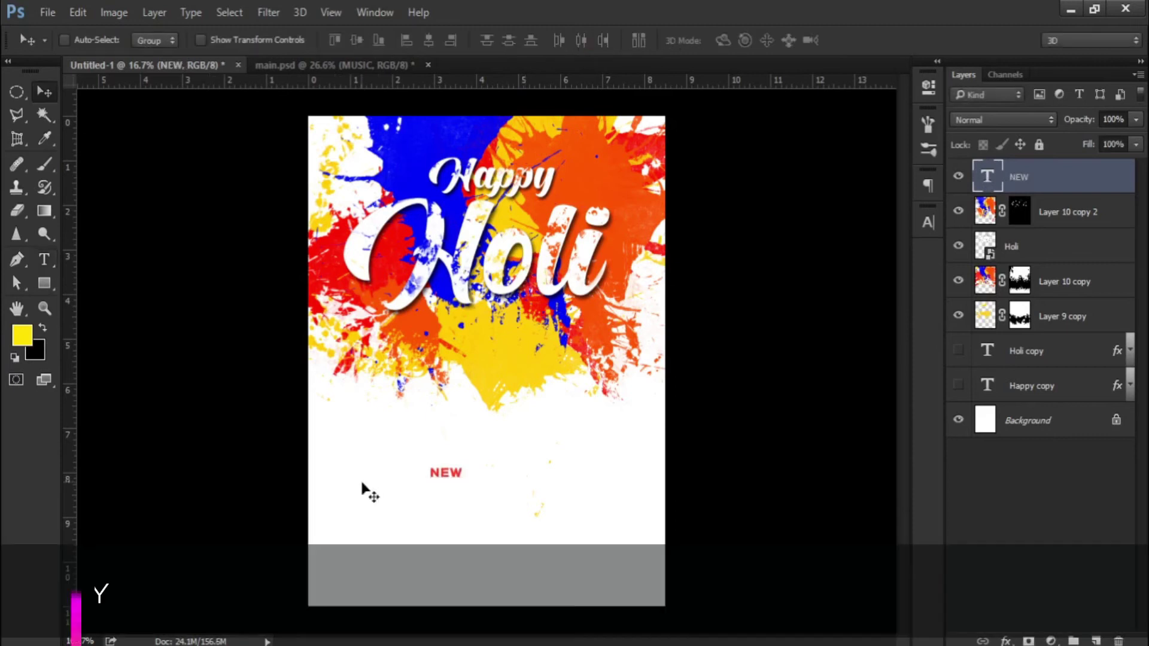
drag(507, 469, 526, 487)
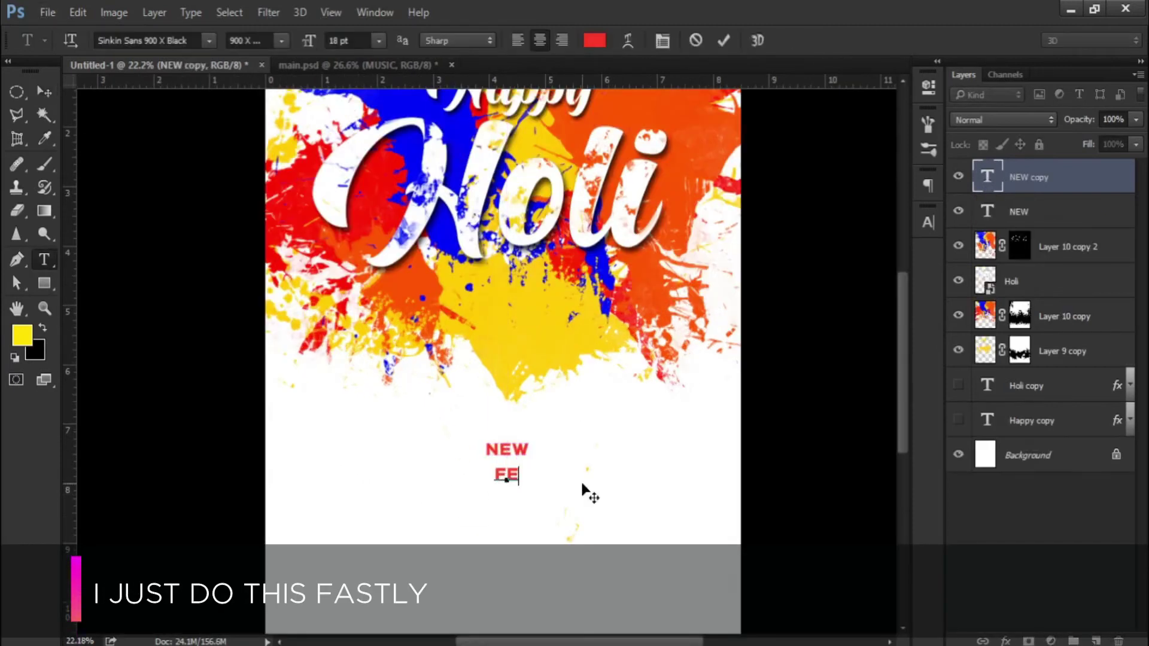
scroll(583, 488, up, 1)
drag(533, 479, 536, 507)
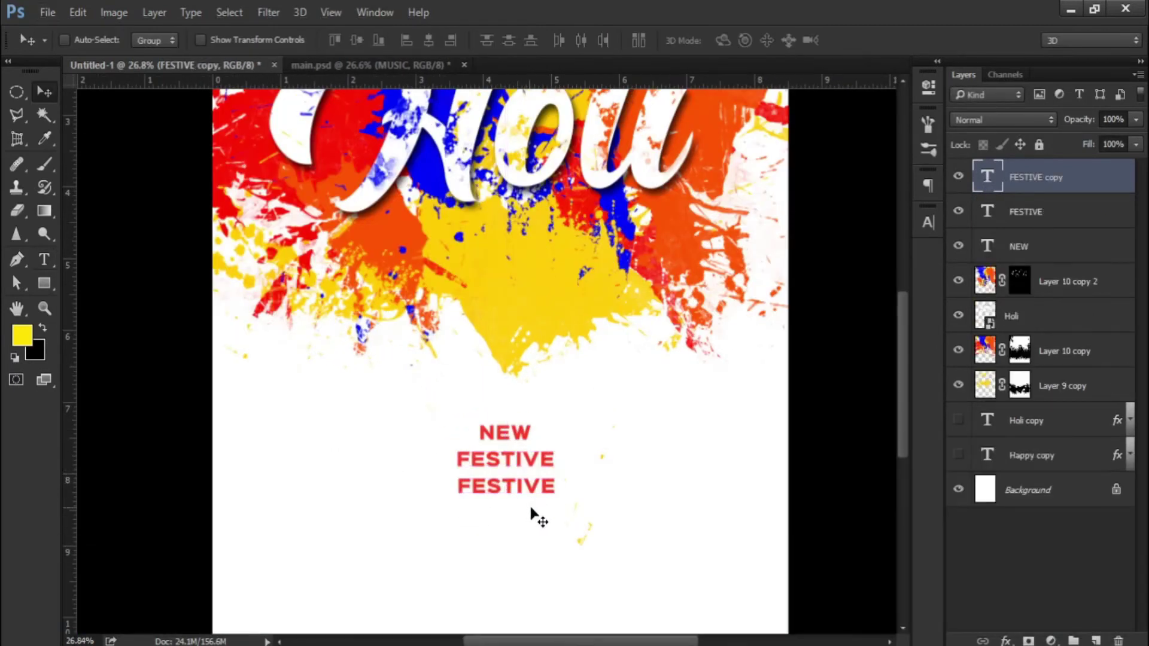
key(BackSpace)
key(BackSpace)
key(BackSpace)
key(BackSpace)
text(OFF)
scroll(512, 426, up, 1)
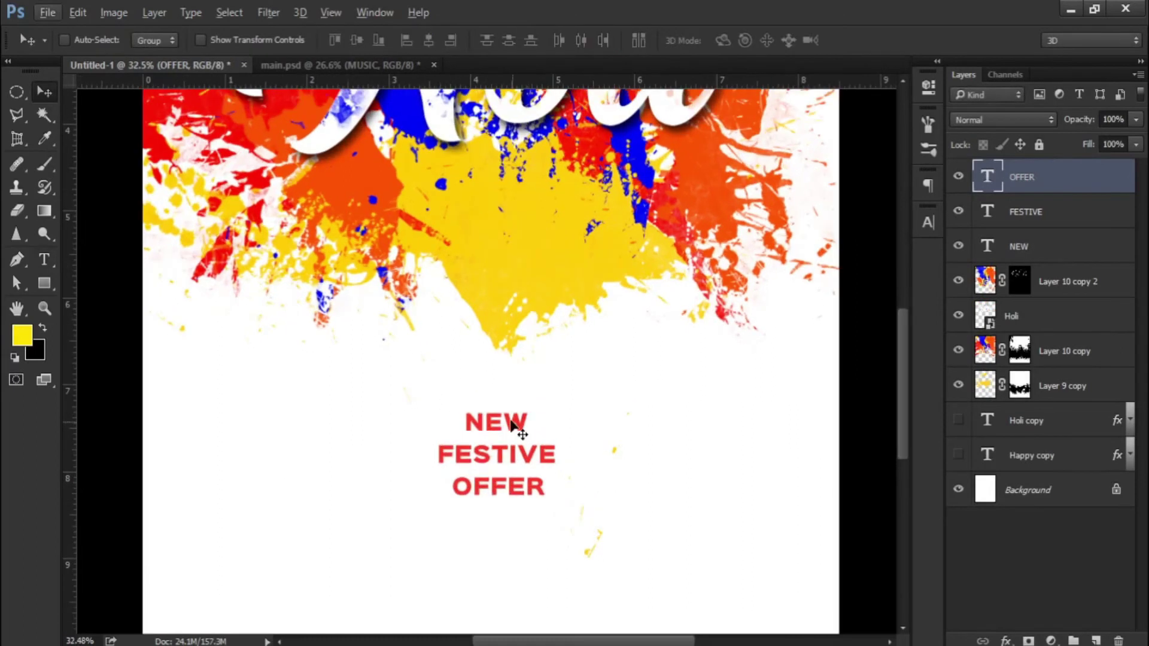
- Set NEW to 30 pt and enlarge FESTIVE to 60 pt
double_click(513, 422)
text(30)
key(Return)
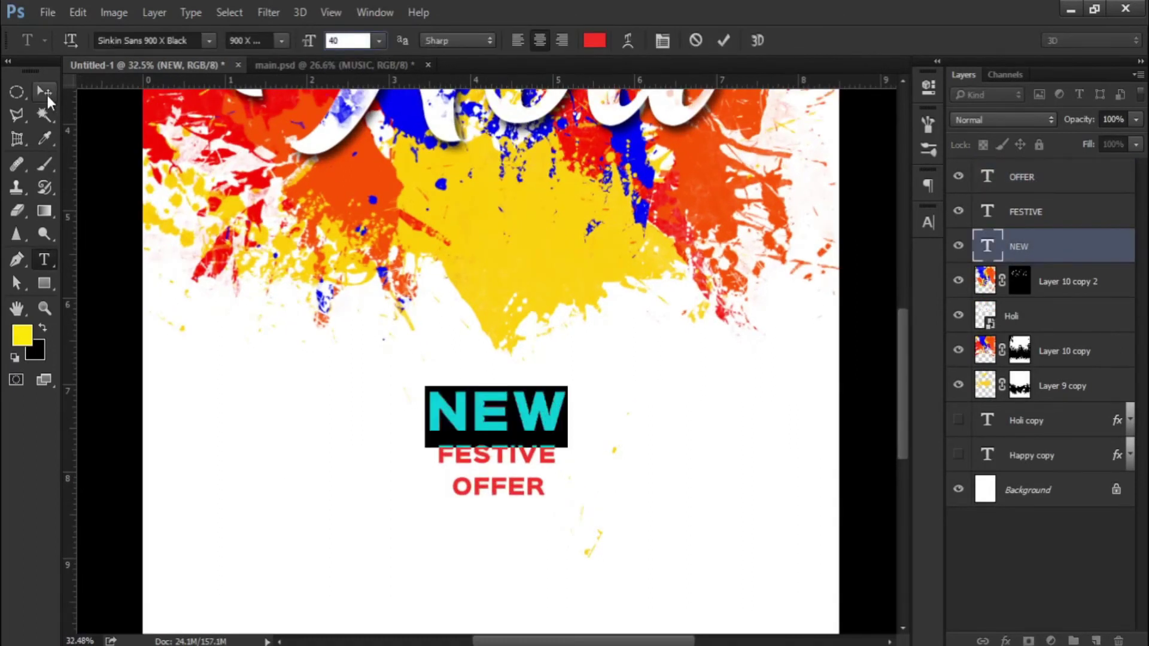
scroll(446, 458, up, 1)
double_click(446, 458)
text(60)
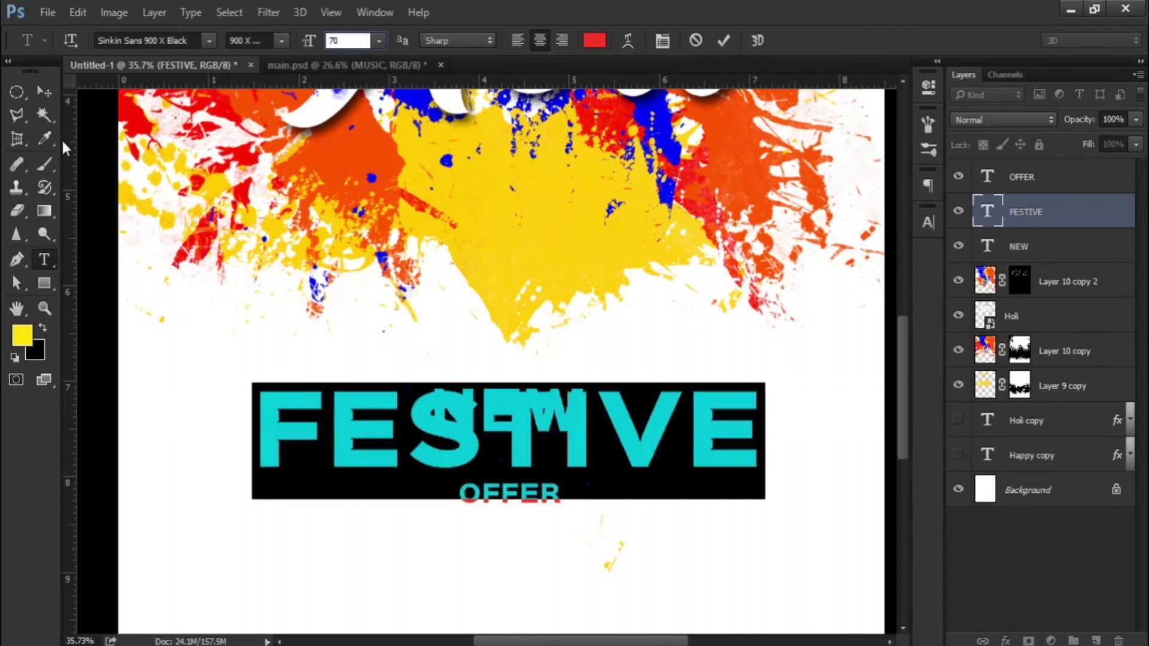
key(ctrl+Return)
key(v)
- Move OFFER below FESTIVE at 30 pt and centre the three words together
drag(521, 448, 485, 521)
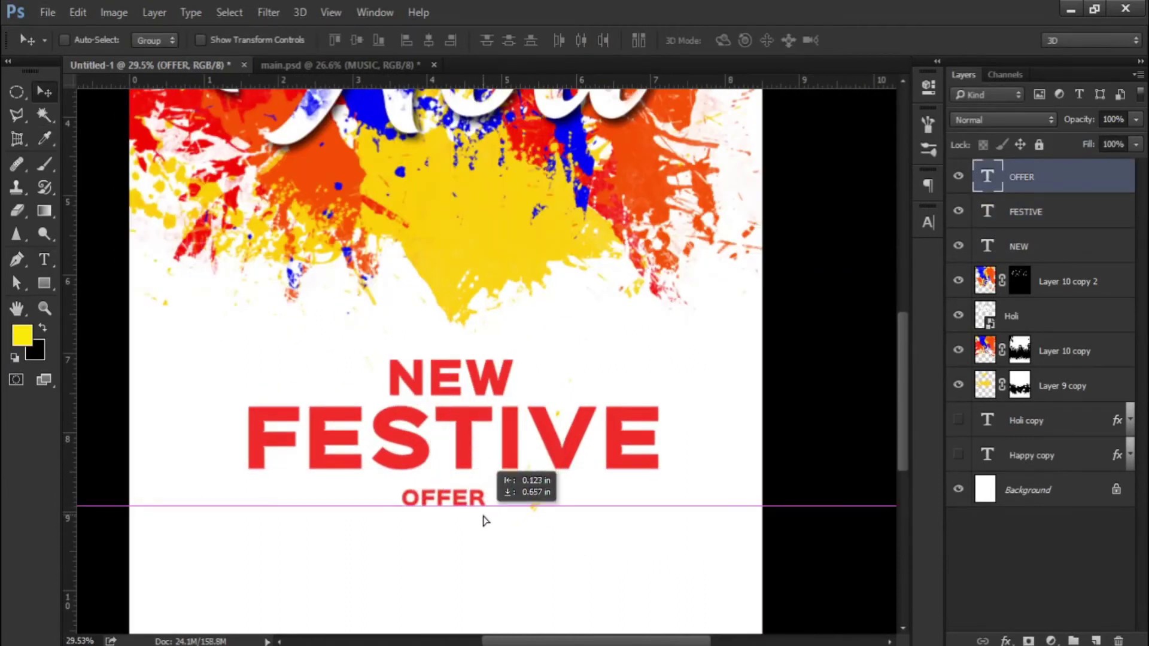
double_click(442, 500)
text(30)
key(ctrl+Return)
key(v)
scroll(505, 526, down, 7)
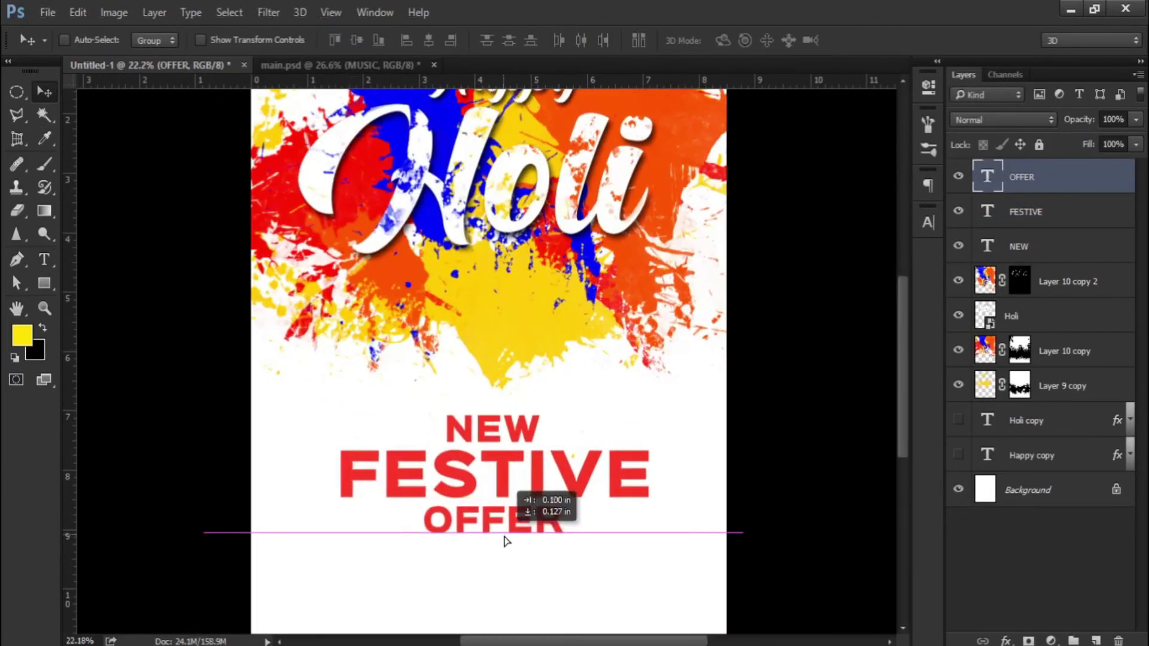
drag(506, 531, 504, 515)
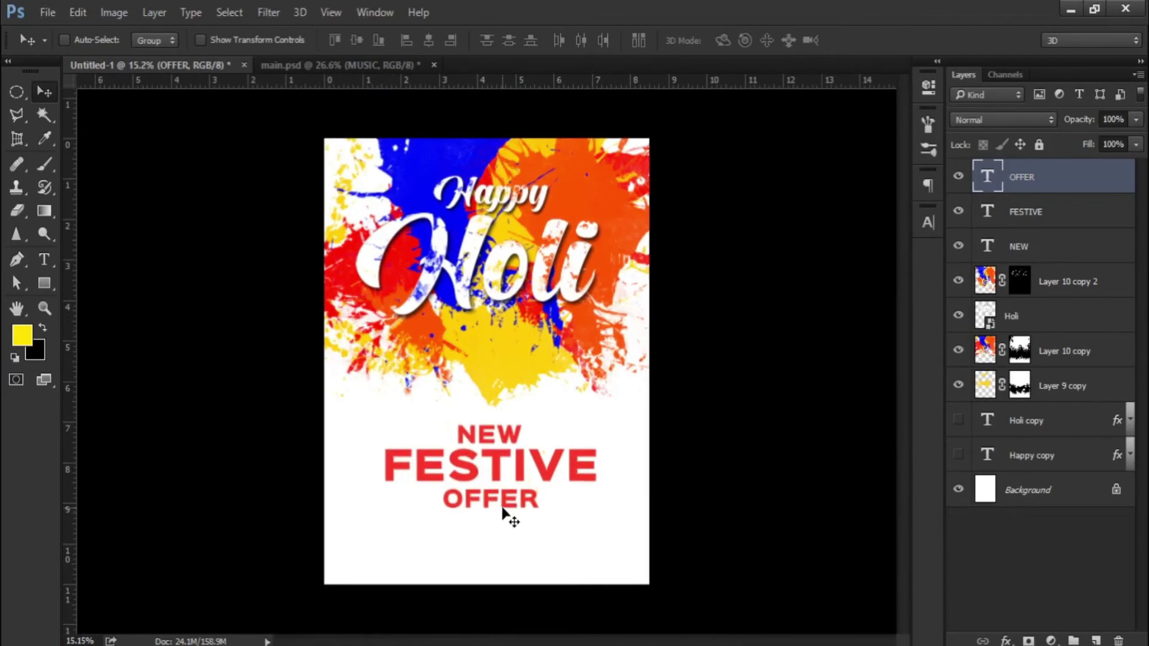
drag(828, 469, 585, 359)
scroll(564, 469, up, 2)
scroll(626, 366, down, 3)
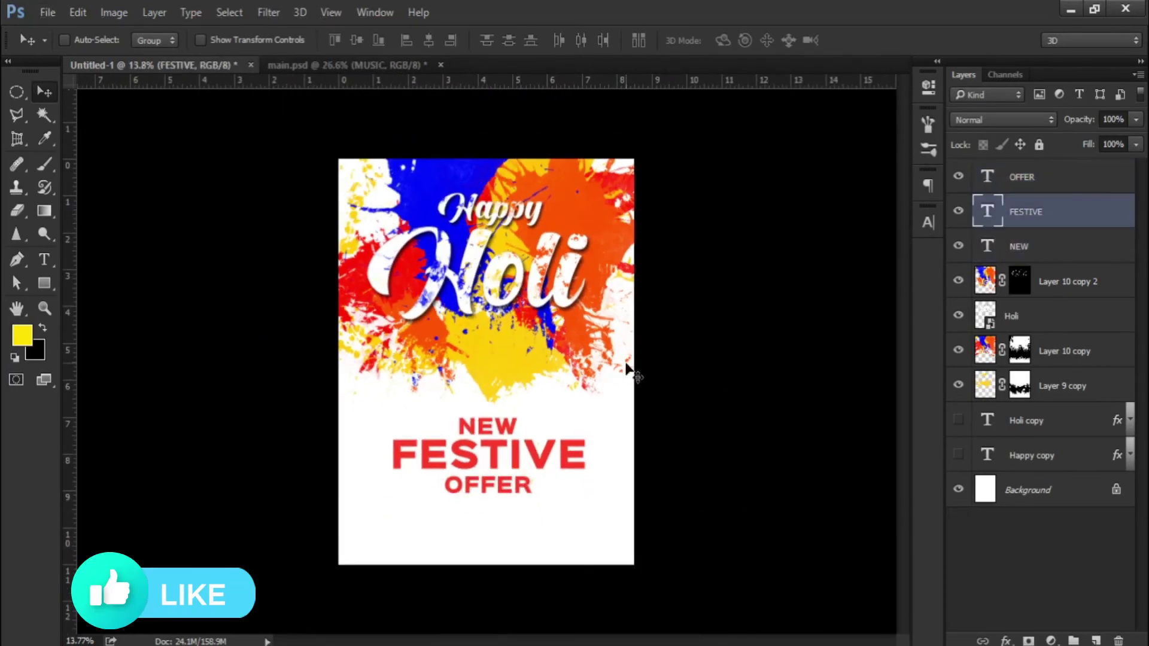
- Add the word MUSIC at 20 pt below OFFER
key(t)
scroll(421, 537, up, 4)
click(354, 506)
text(MUSIC)
key(ctrl+a)
double_click(347, 40)
text(20)
key(ctrl+Return)
key(v)
- Duplicate MUSIC to its right and retype the copy as DJ PARTY
scroll(359, 466, up, 1)
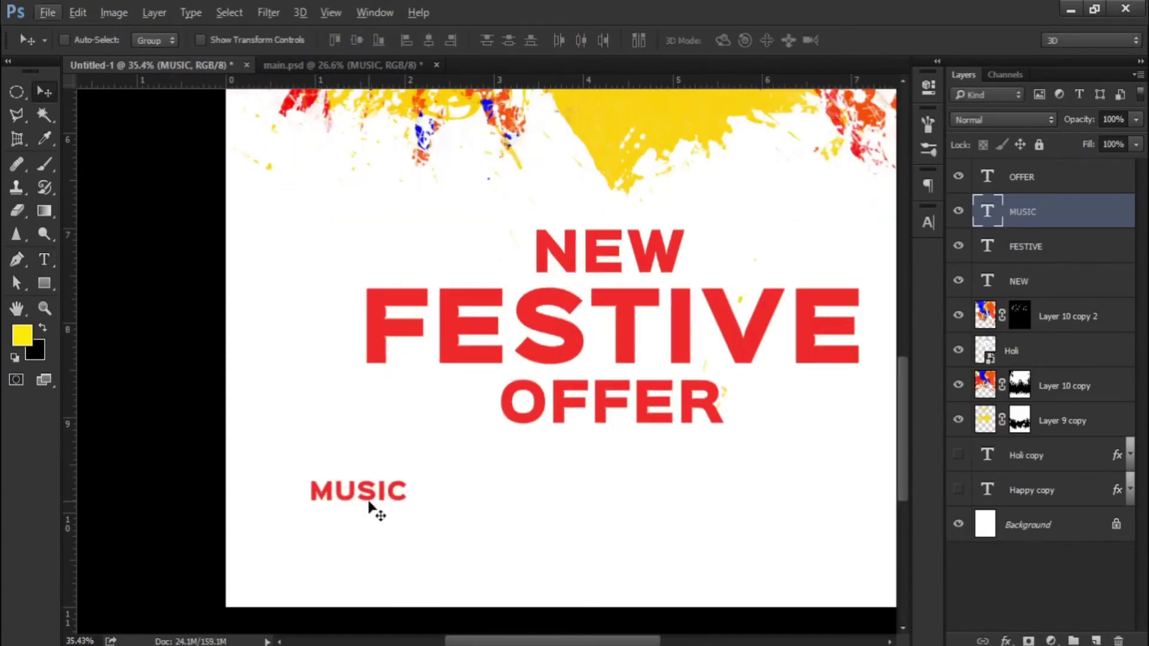
alt+drag(376, 510, 552, 504)
double_click(579, 486)
text(DJ PARTY)
key(ctrl+Return)
key(v)
scroll(593, 513, up, 1)
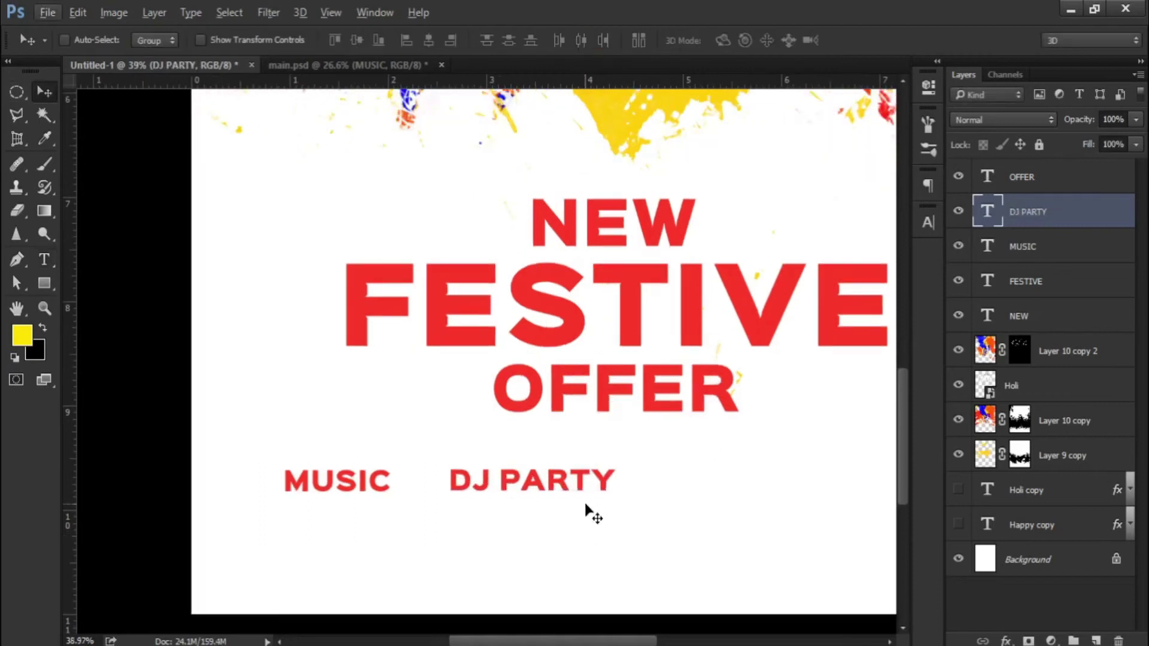
scroll(587, 508, down, 1)
- Duplicate DJ PARTY to the right as NIGHT PARTY and nudge DJ PARTY slightly left
alt+drag(629, 513, 709, 491)
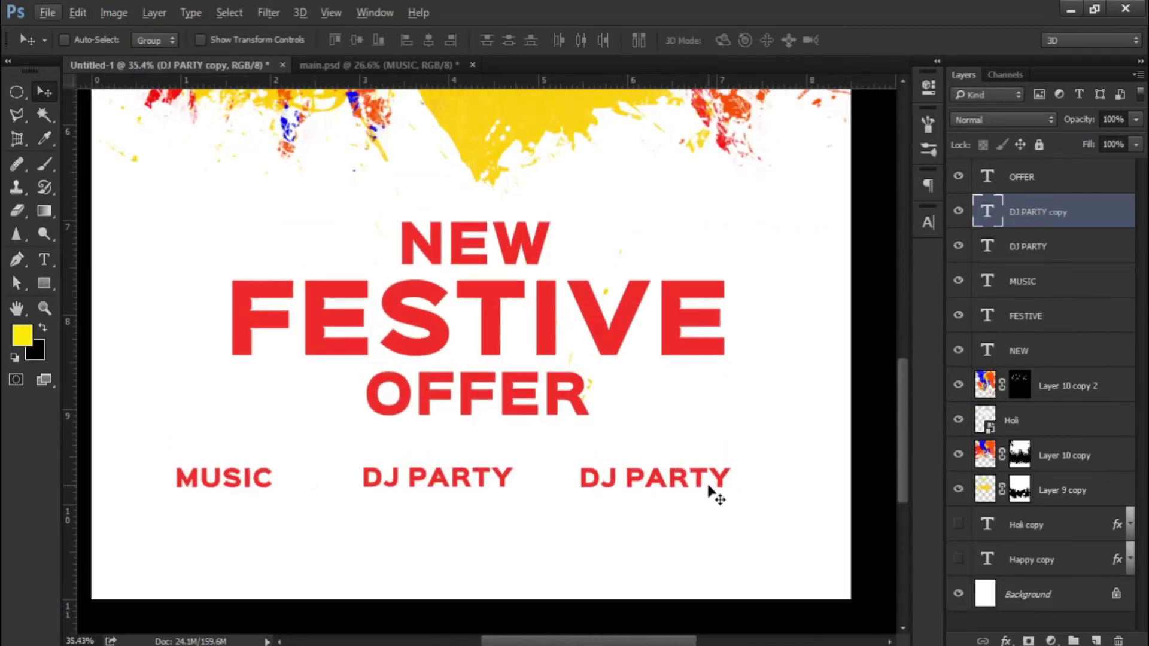
double_click(575, 478)
text(NIGHT PARTY)
key(ctrl+Return)
key(v)
scroll(538, 492, down, 1)
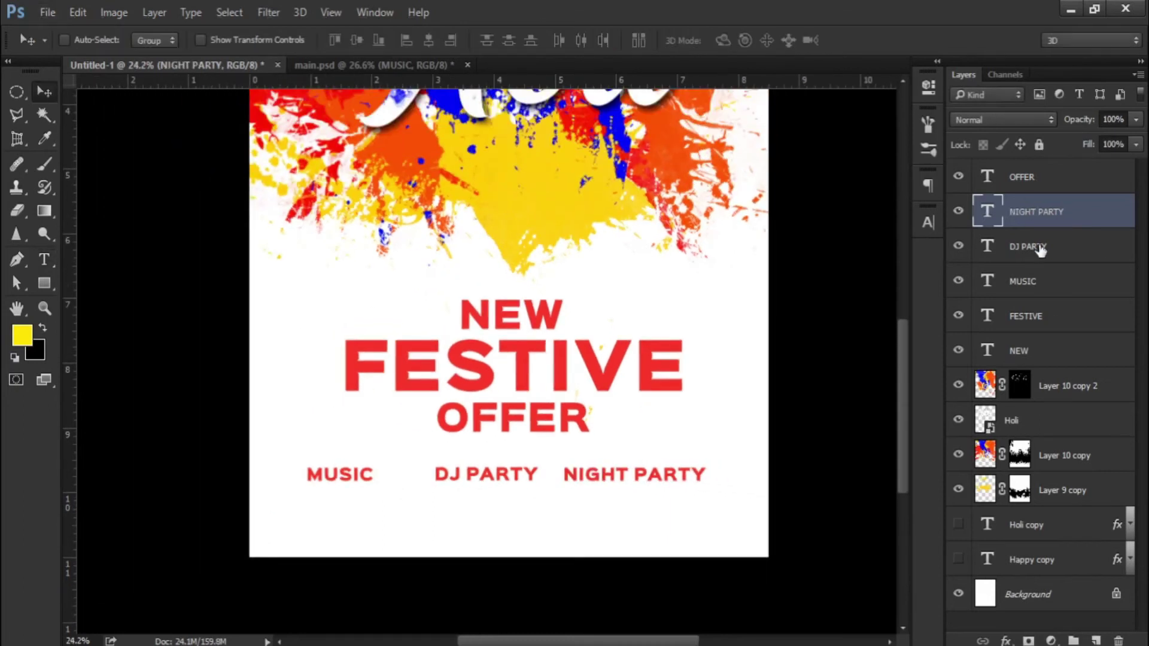
click(1040, 250)
drag(519, 476, 508, 473)
scroll(509, 485, down, 1)
- Shift MUSIC right and draw a thin red vertical bar between MUSIC and DJ PARTY
click(1070, 281)
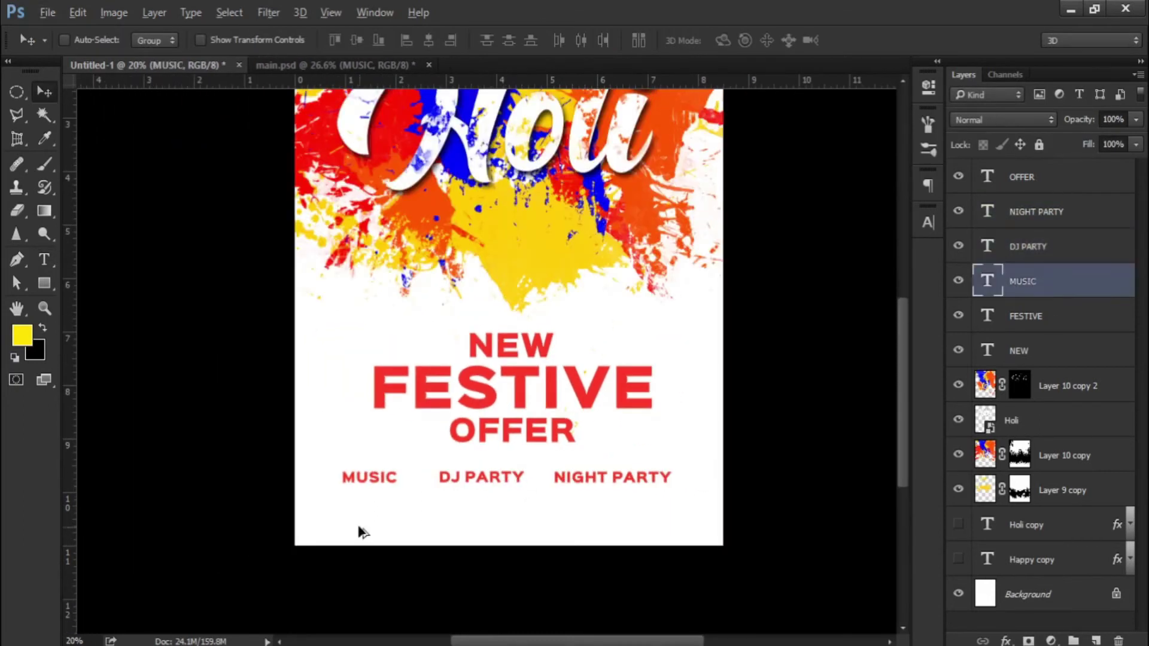
scroll(361, 531, up, 1)
drag(361, 474, 371, 474)
key(u)
scroll(303, 441, up, 1)
scroll(433, 423, up, 1)
drag(433, 423, 445, 496)
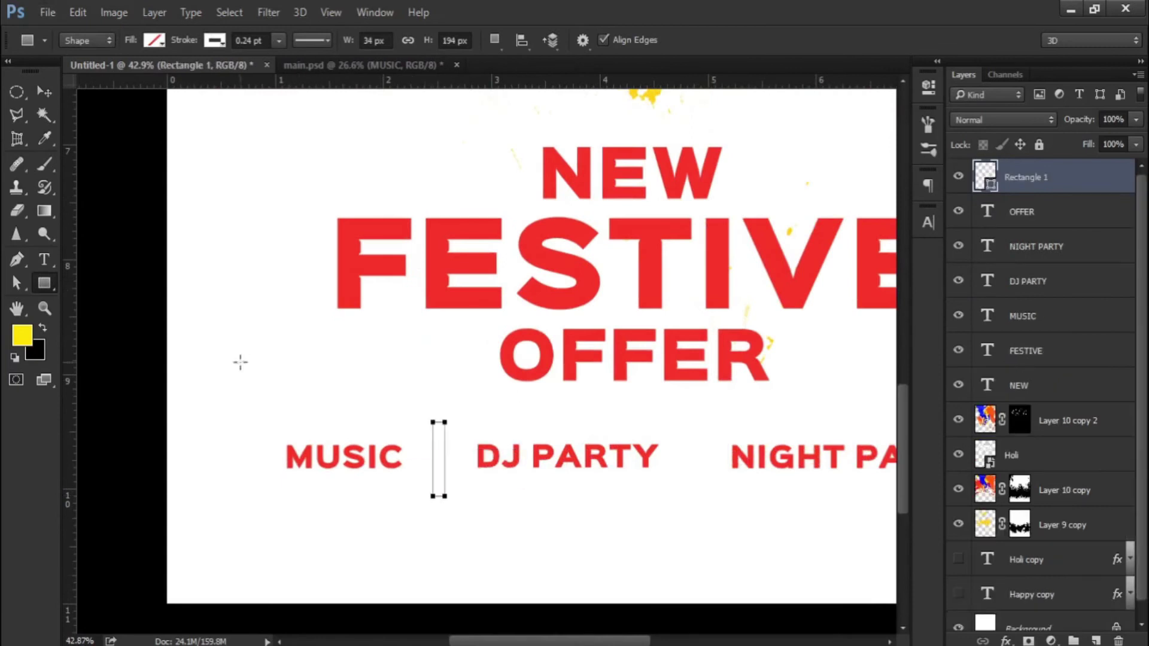
click(154, 40)
click(120, 122)
- Copy the red bar between DJ PARTY and NIGHT PARTY and even out the row spacing
key(v)
scroll(455, 491, down, 1)
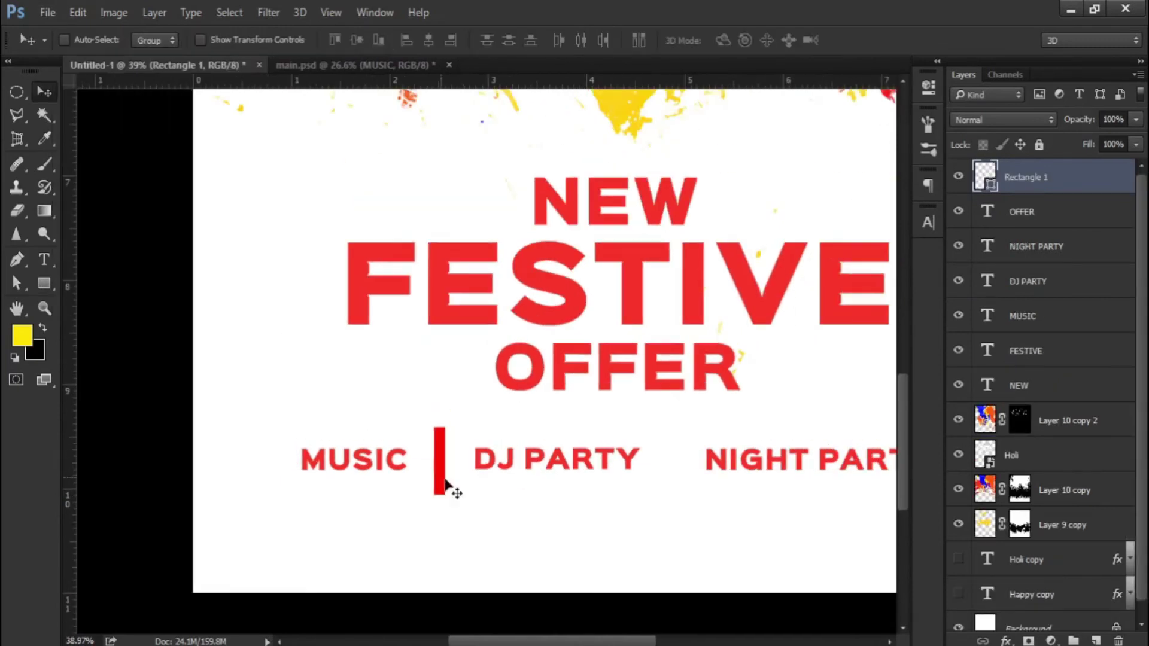
scroll(445, 483, down, 1)
drag(442, 481, 691, 499)
scroll(688, 493, down, 1)
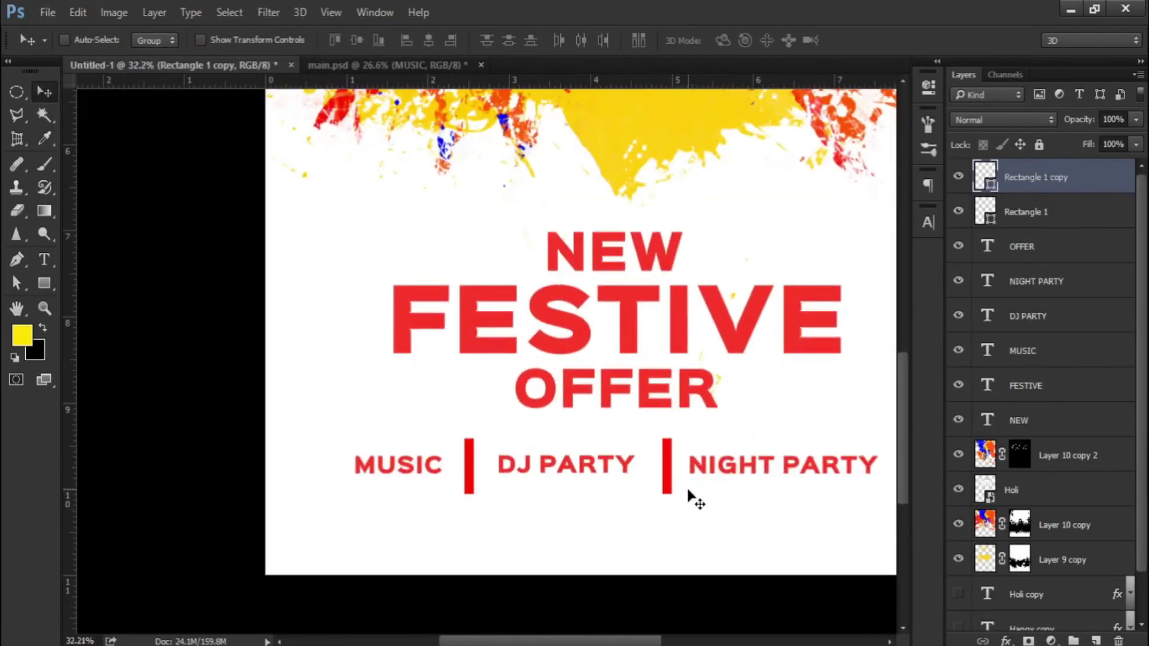
ctrl+click(546, 465)
key(shift+Right)
key(shift+Right)
key(shift+Right)
key(alt+bracketright)
key(alt+bracketright)
key(alt+bracketright)
key(shift+Right)
key(shift+Right)
key(shift+Right)
ctrl+click(395, 466)
key(shift+Right)
key(shift+Right)
key(shift+Right)
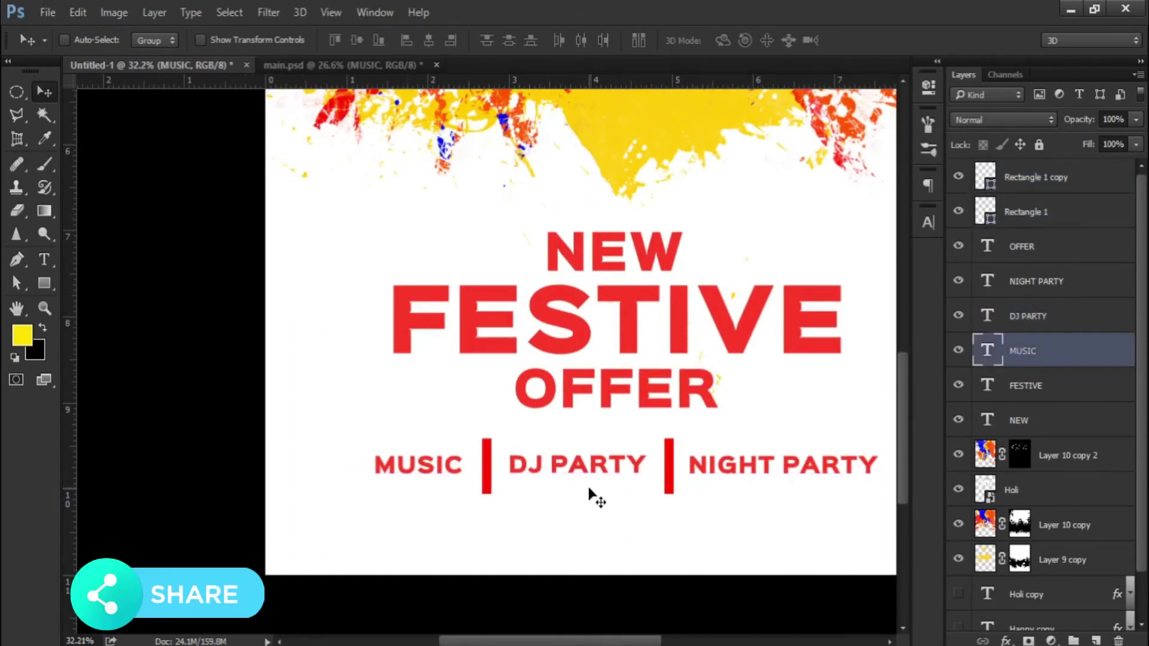
scroll(475, 570, down, 5)
- Select both red bars, then add a STARTING AT- 9PM line below the event row
click(1024, 211)
shift+click(1033, 188)
scroll(477, 546, up, 3)
scroll(469, 505, up, 3)
scroll(544, 536, down, 3)
scroll(459, 526, up, 3)
key(t)
click(429, 509)
text(STARTING AT- 9)
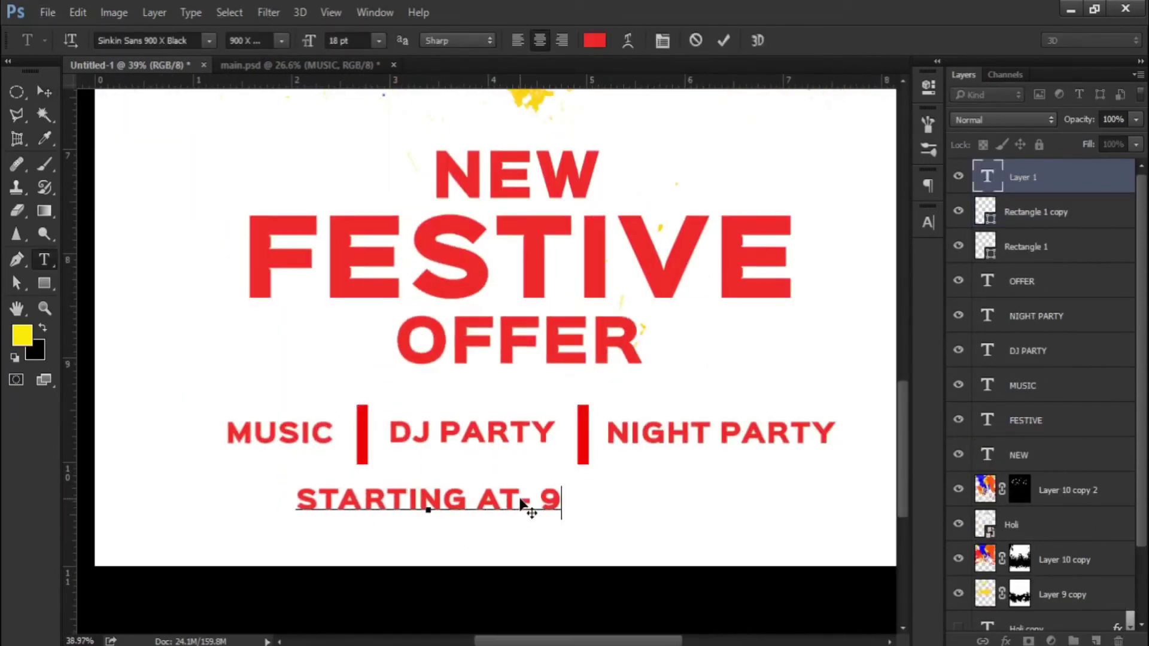
text(PM)
click(44, 91)
- Centre the start-time line, reposition the whole offer block, and move the start line up
scroll(281, 325, down, 2)
scroll(511, 512, up, 1)
drag(512, 511, 577, 505)
scroll(577, 505, down, 1)
click(1046, 455)
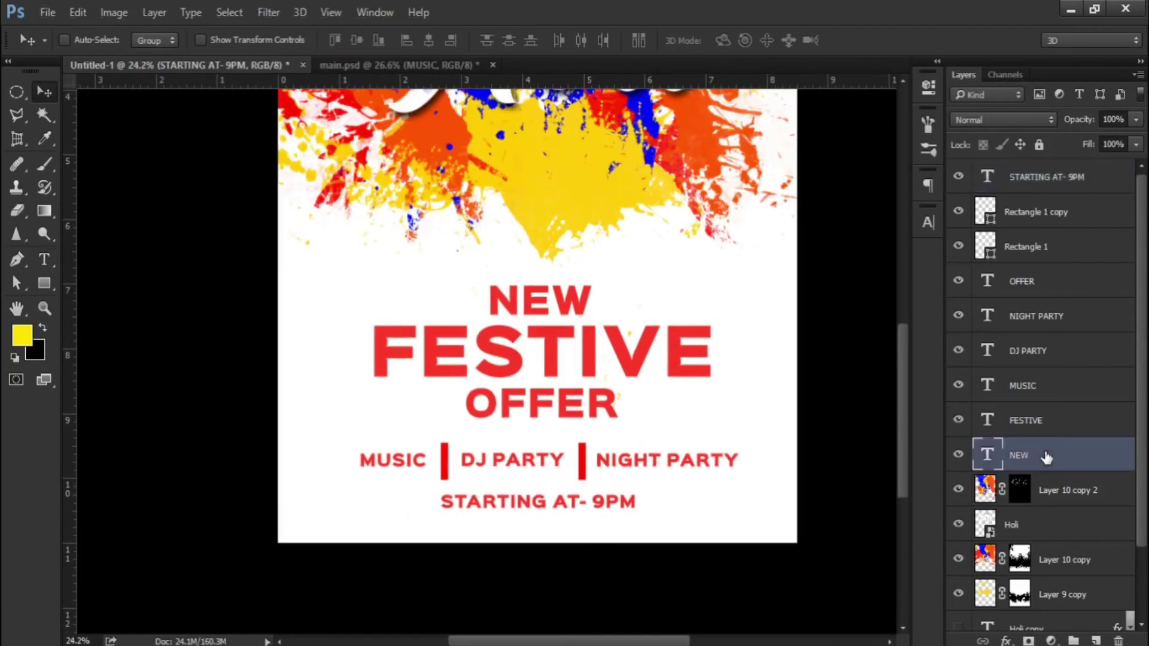
shift+click(1034, 212)
drag(692, 415, 688, 403)
scroll(595, 495, up, 1)
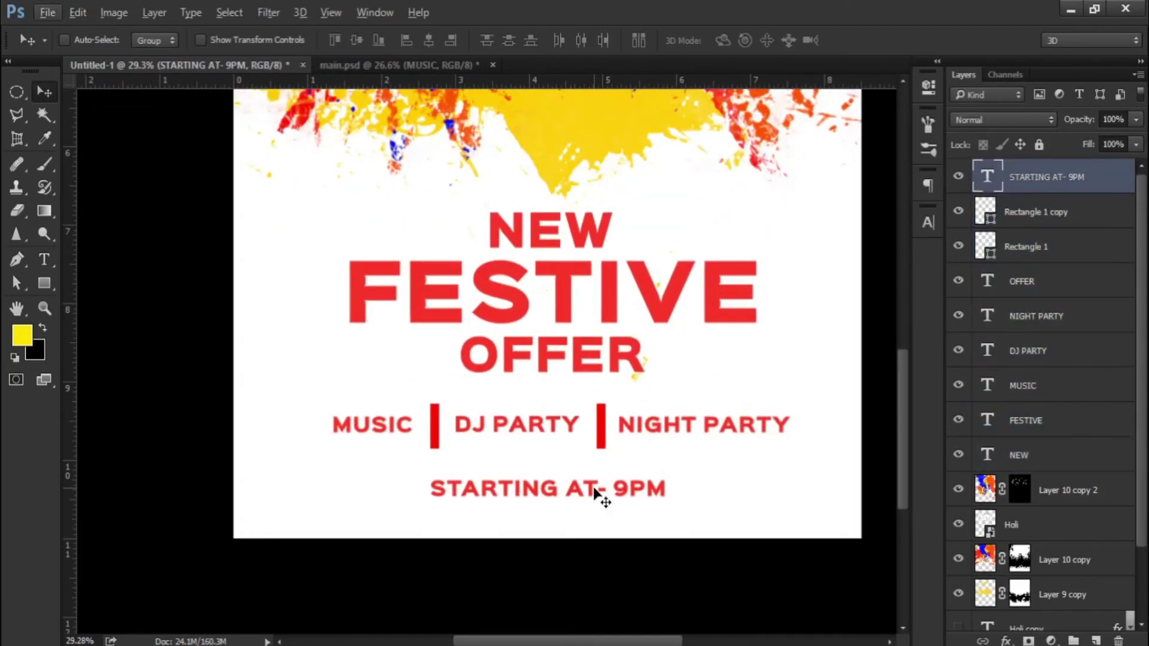
double_click(596, 494)
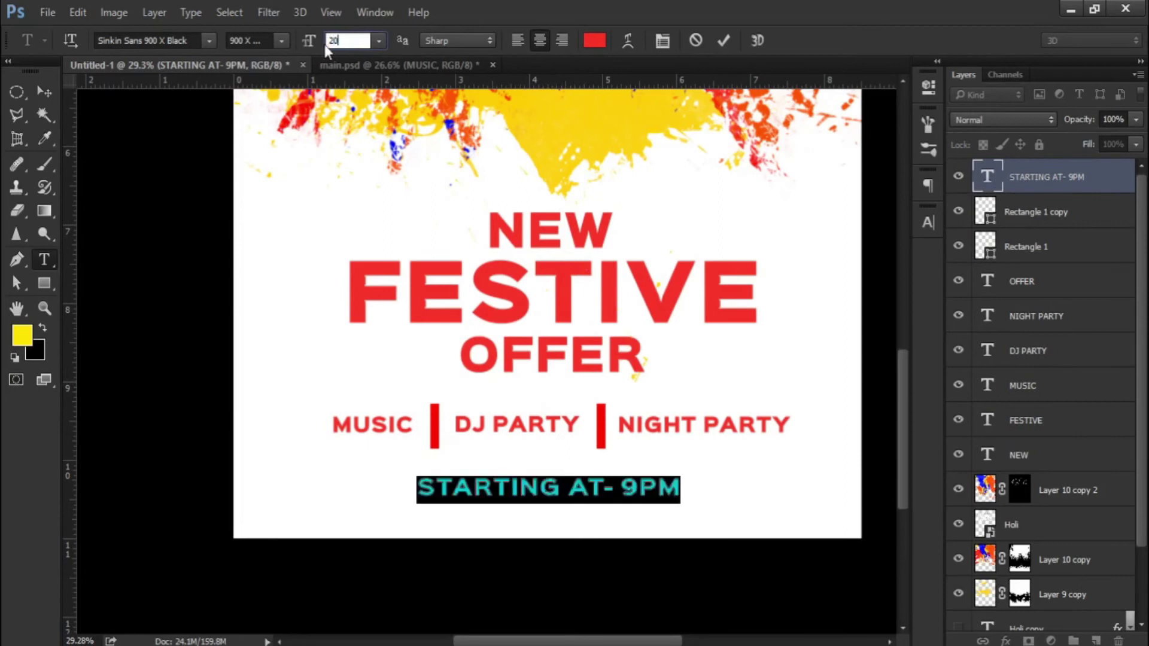
click(45, 91)
scroll(563, 494, up, 1)
drag(579, 495, 577, 493)
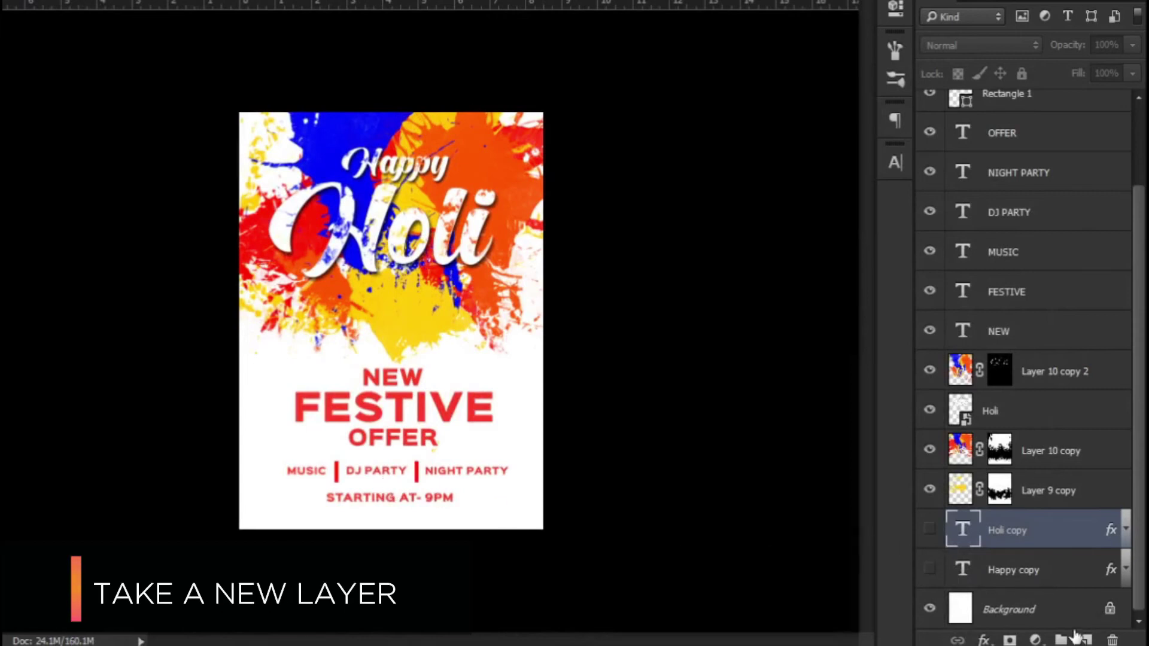
- Add a new layer and stamp a red splash brush over the lower poster
click(1086, 638)
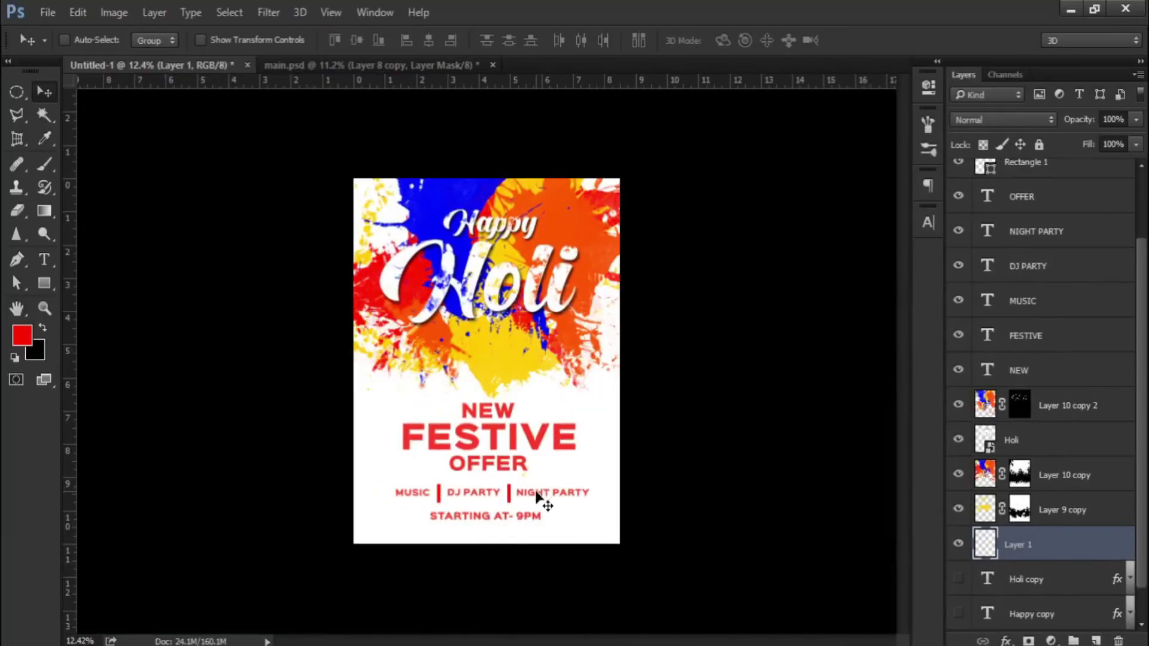
key(b)
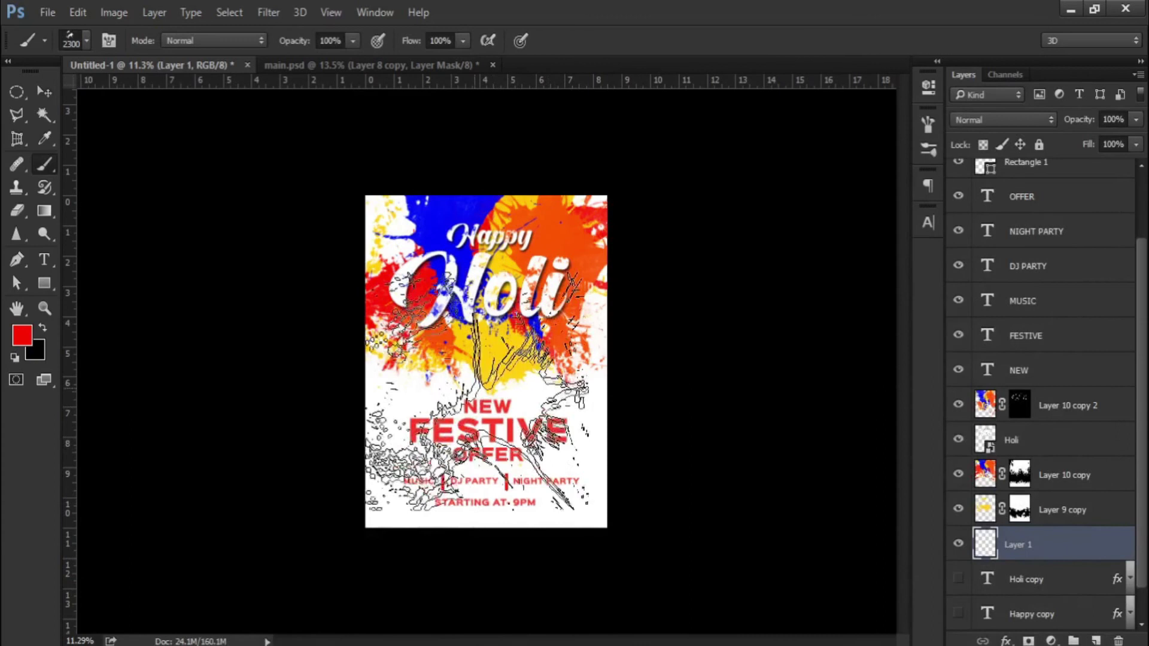
scroll(486, 361, down, 1)
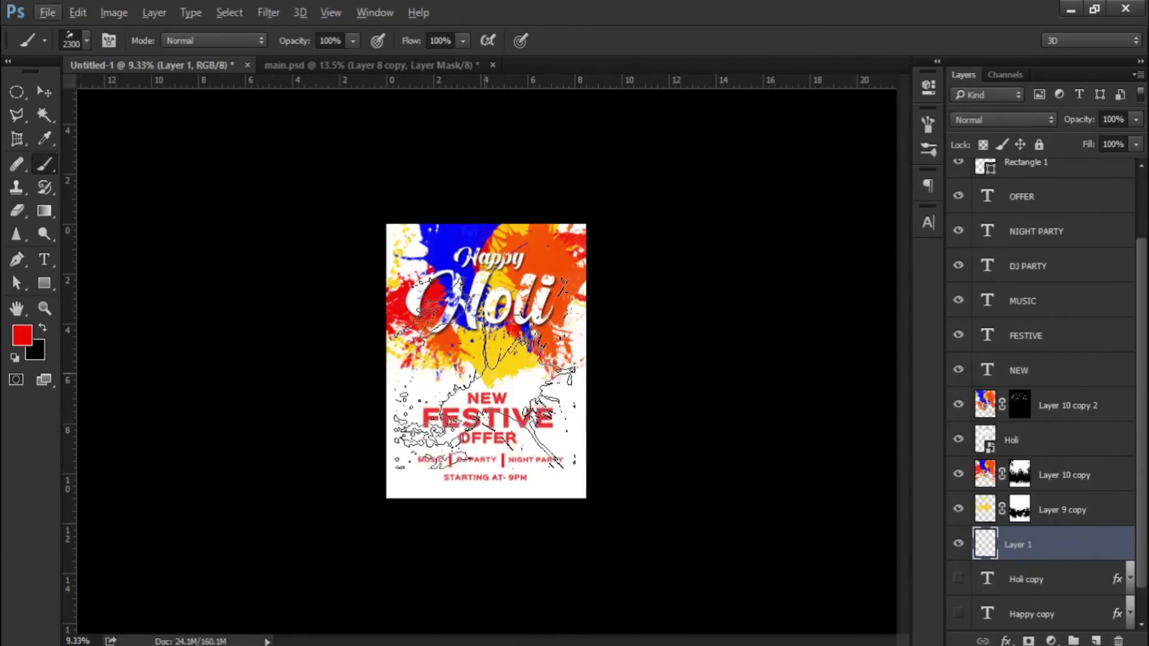
click(486, 361)
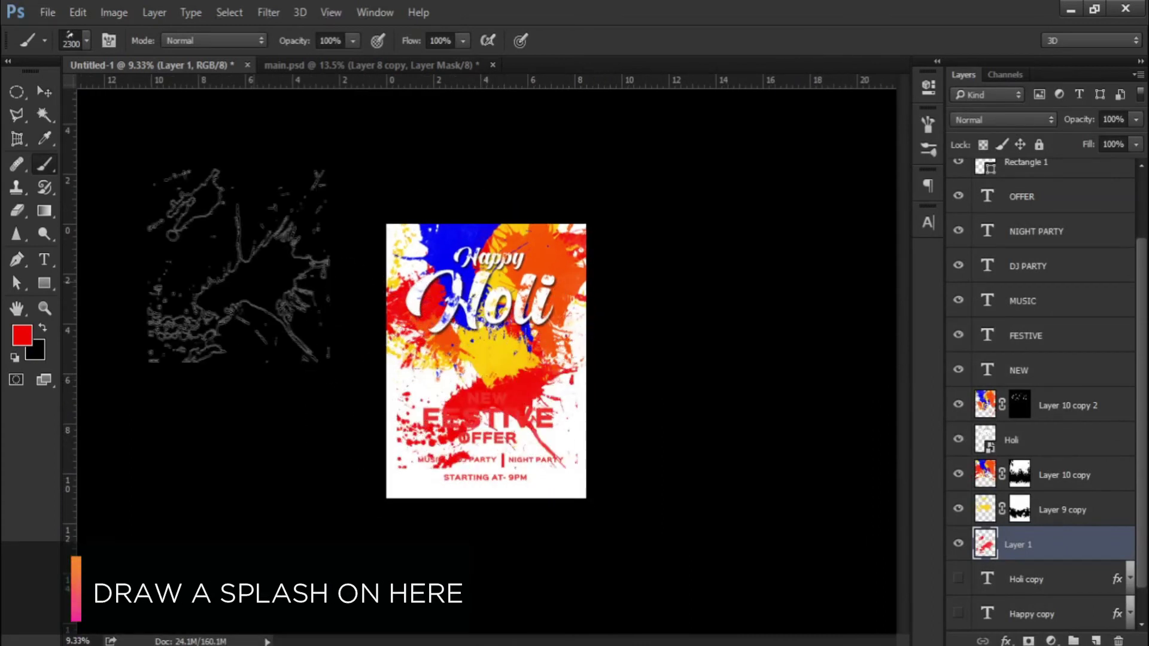
click(44, 91)
scroll(486, 361, up, 1)
scroll(486, 360, up, 1)
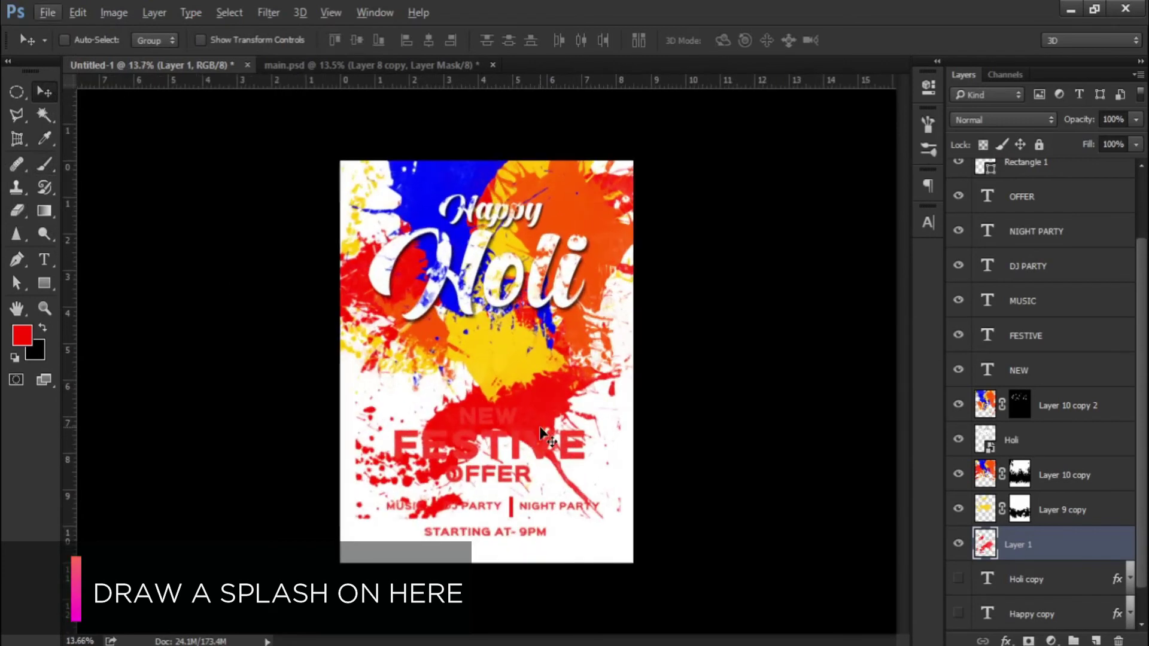
- Rotate the red splash 180° and place it in the bottom-right corner
key(ctrl+t)
drag(648, 530, 373, 278)
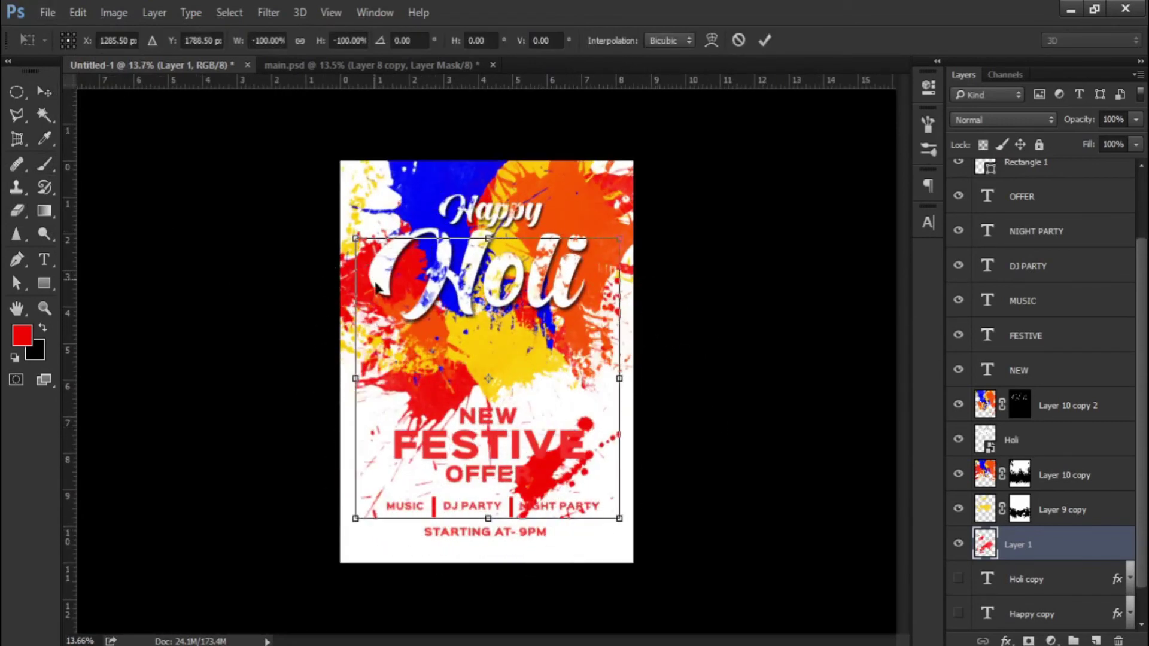
drag(462, 400, 679, 580)
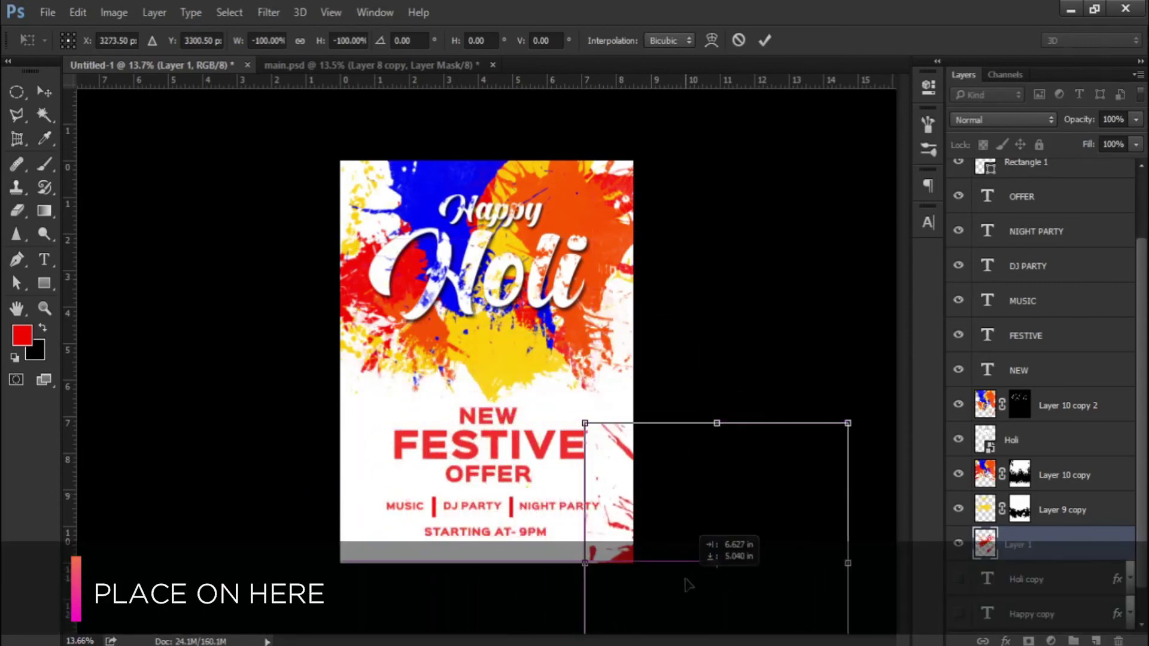
scroll(675, 569, down, 2)
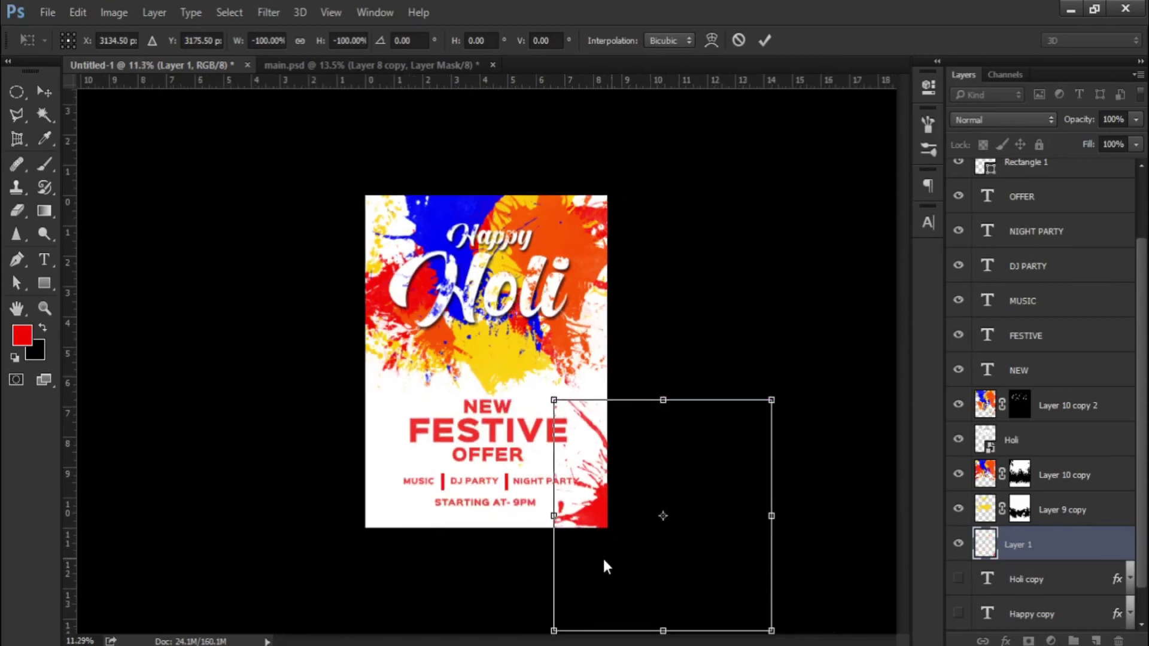
scroll(605, 564, down, 2)
drag(730, 600, 720, 606)
drag(632, 488, 564, 487)
key(Return)
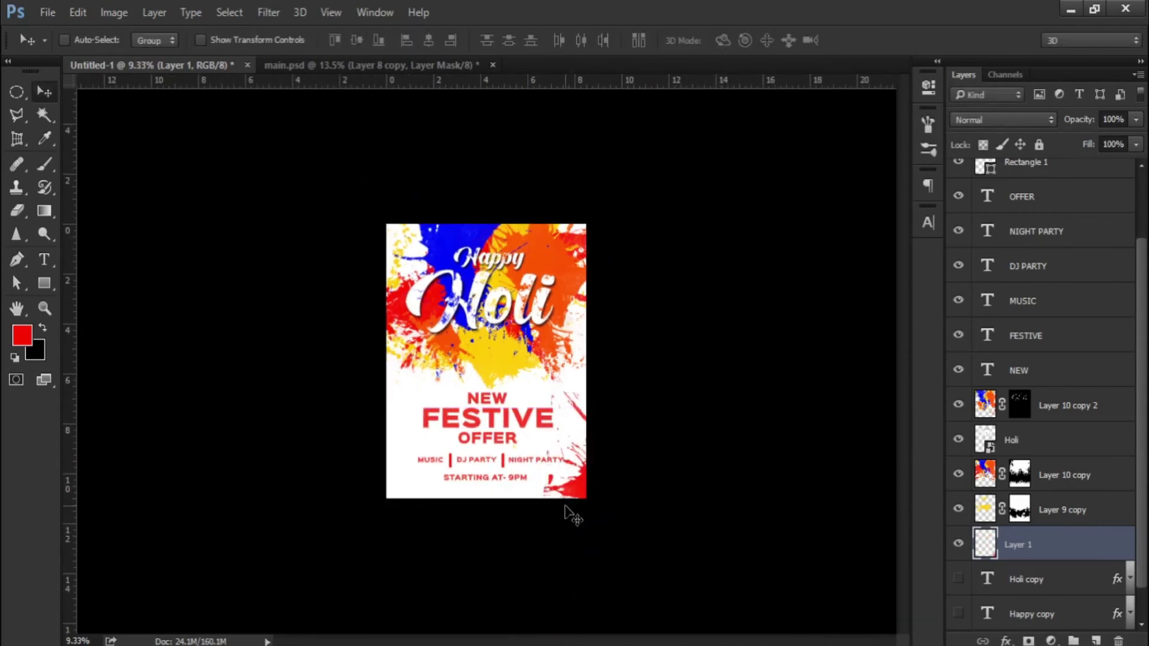
- Nudge the splash into the corner and Alt-drag a copy toward the left
scroll(637, 544, up, 1)
drag(636, 544, 623, 551)
scroll(604, 530, down, 2)
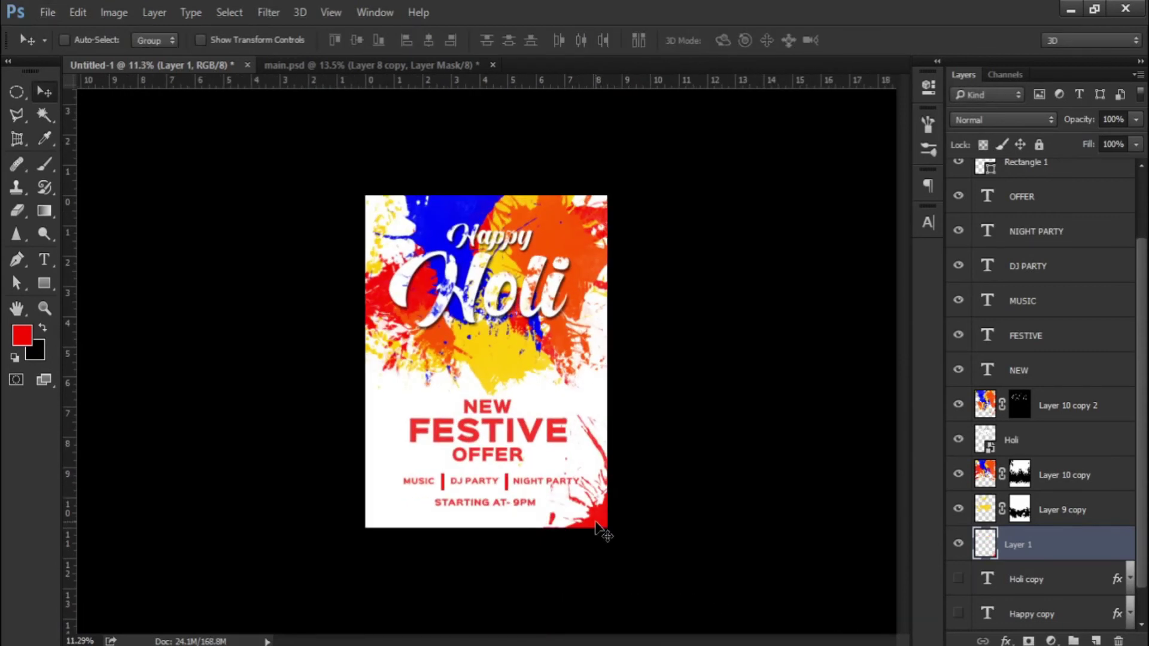
drag(572, 490, 429, 488)
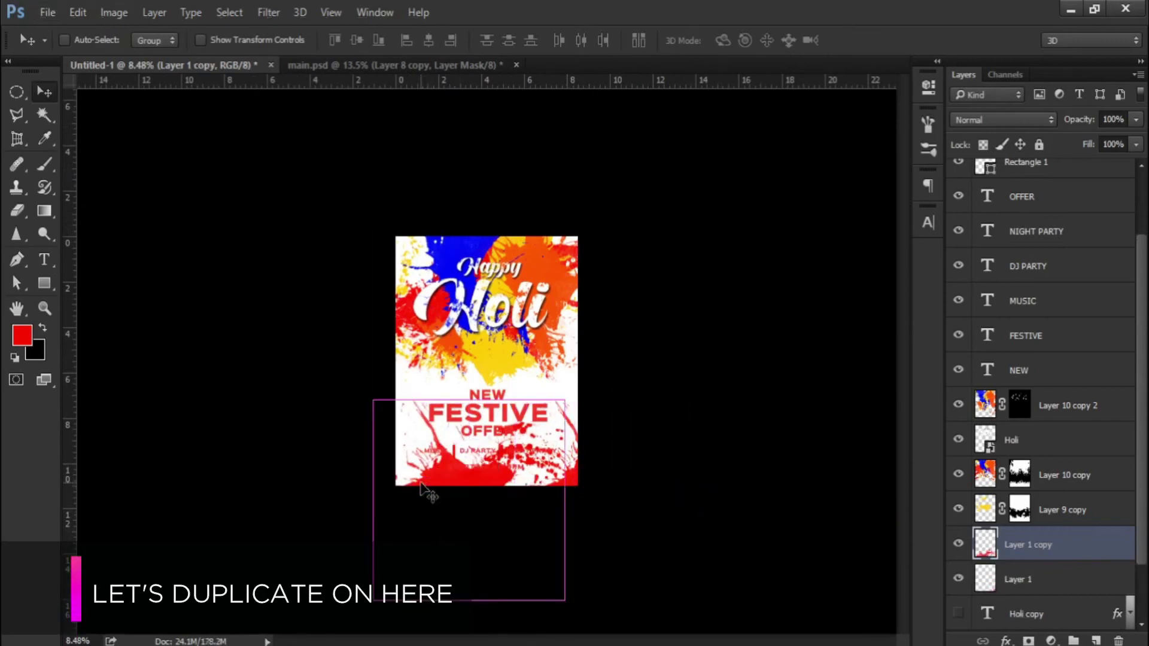
- Flip Layer 1 copy horizontally, move it to the bottom-left corner, and select Layer 1
key(ctrl+t)
right_click(428, 486)
click(436, 454)
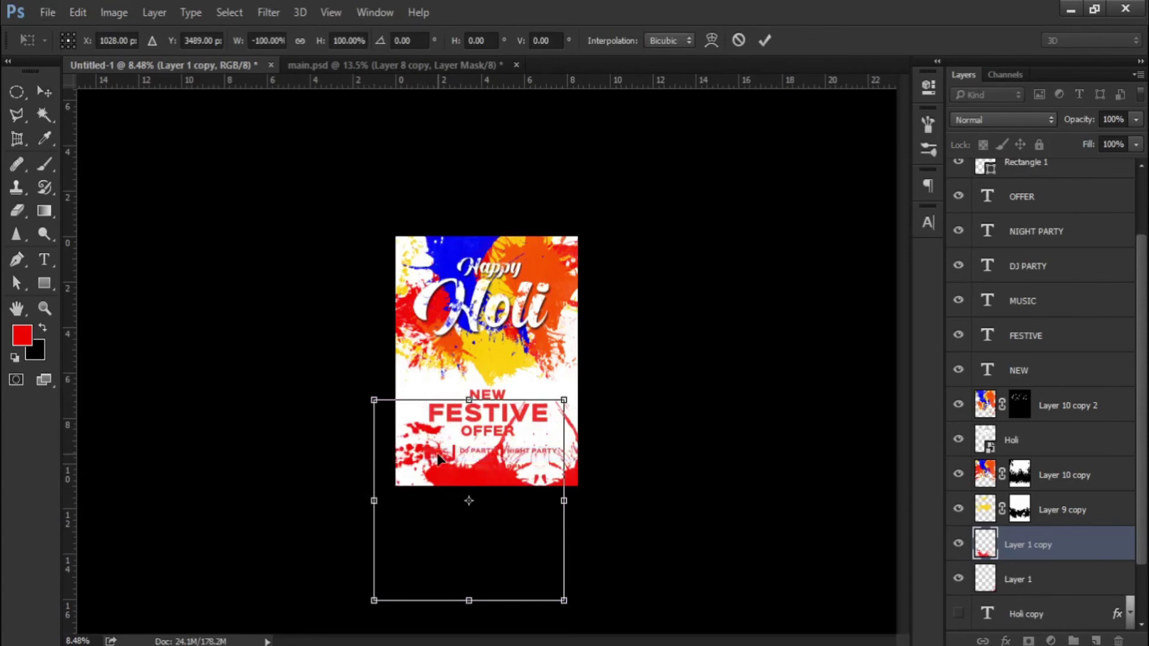
key(Return)
key(ctrl+plus)
mouse_move(495, 520)
mouse_down()
mouse_move(351, 517)
mouse_move(383, 531)
mouse_up()
key(ctrl+plus)
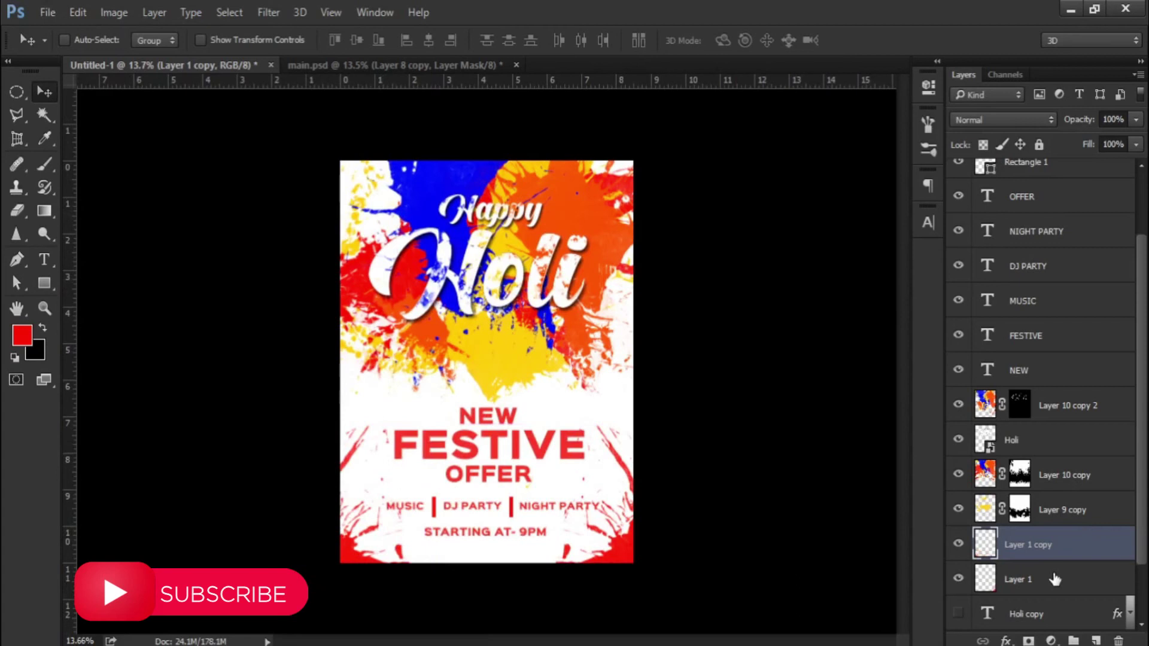
click(1054, 578)
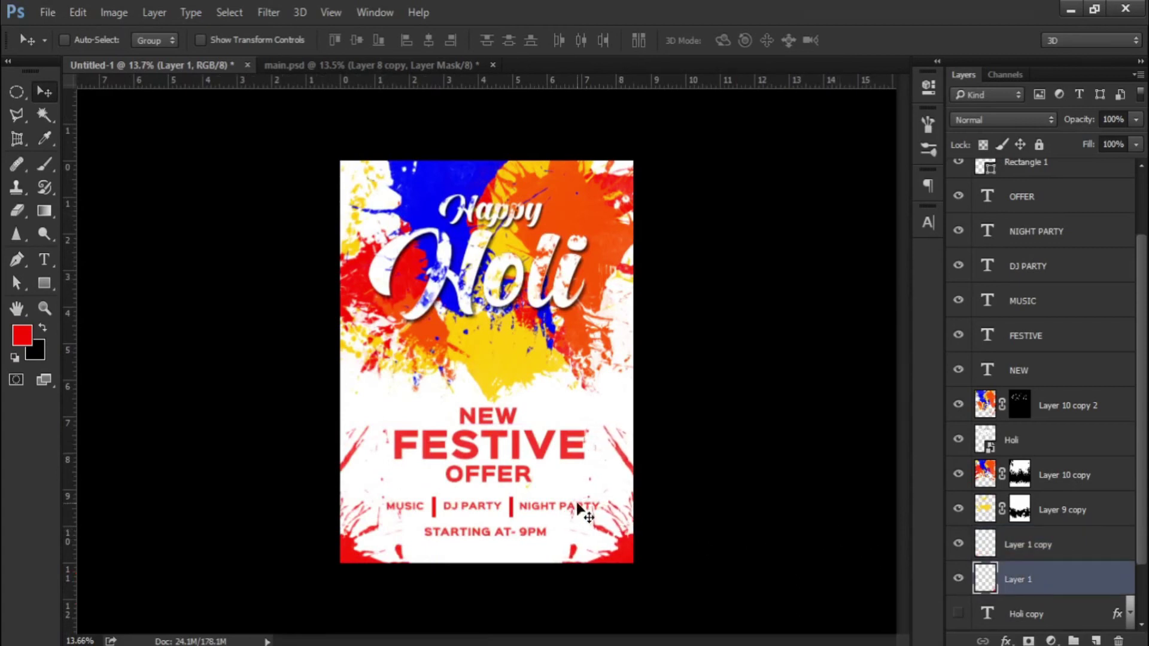
key(ctrl+minus)
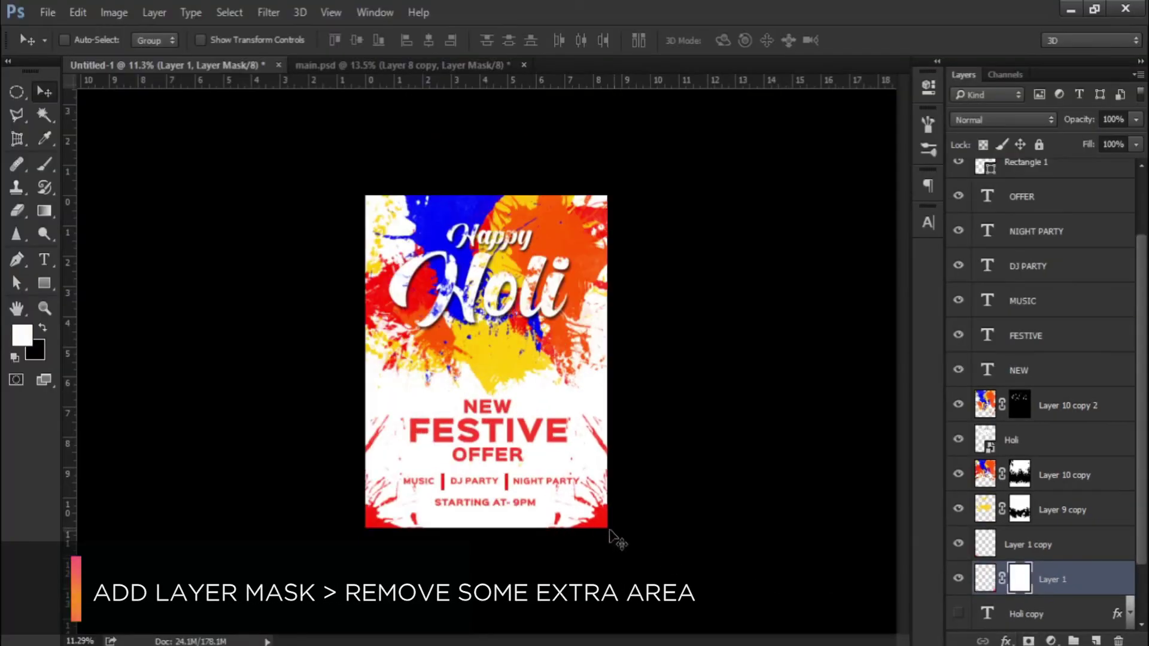
- Zoom in and choose a hard round brush from the brush presets
key(ctrl+plus)
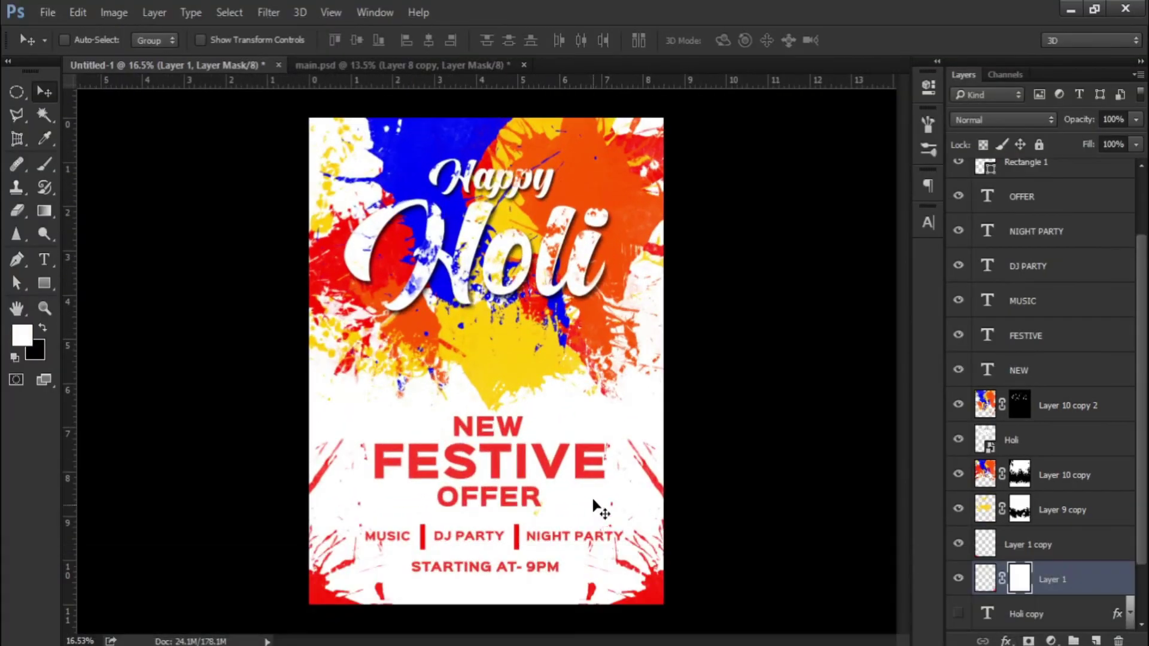
click(46, 163)
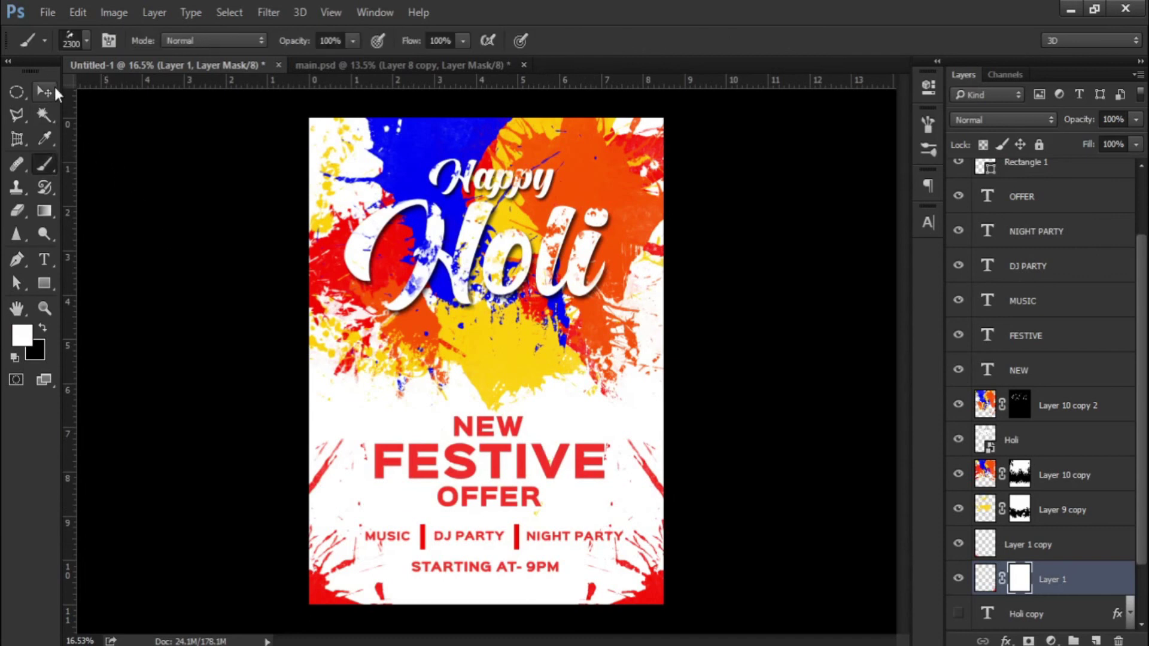
click(86, 40)
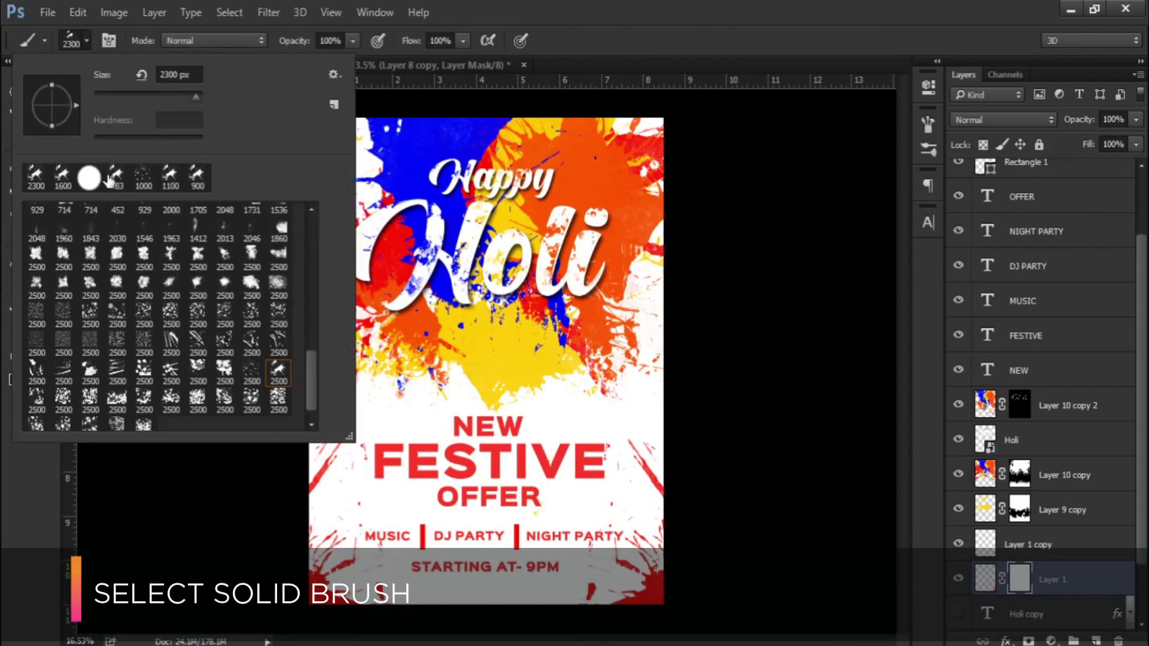
scroll(84, 239, up, 5)
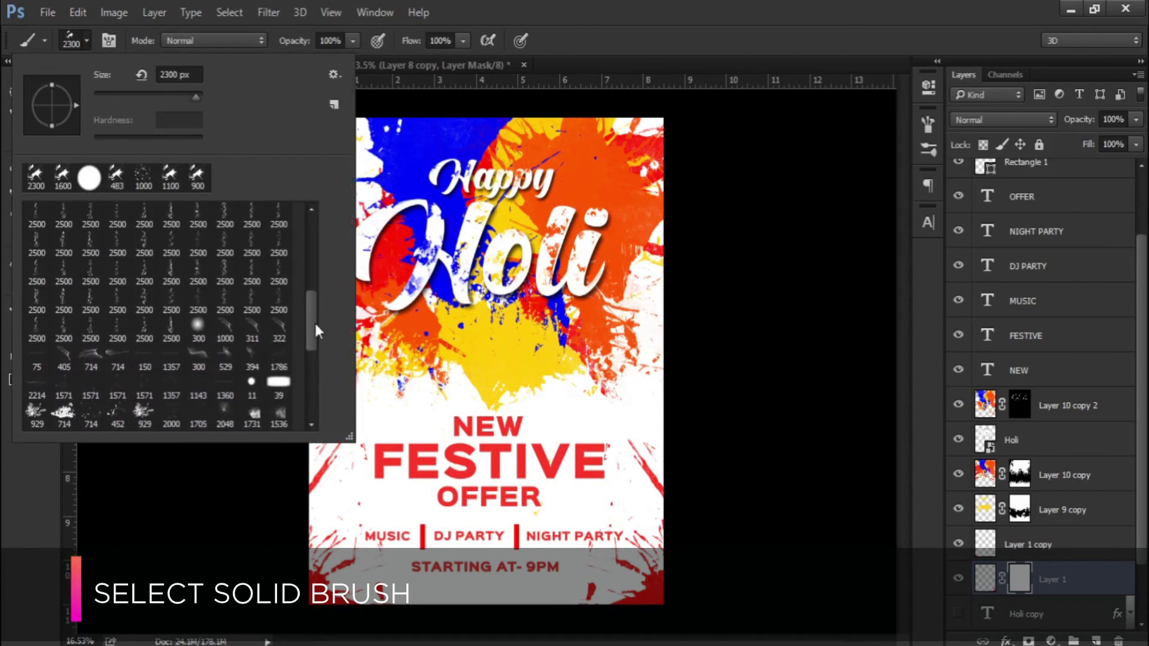
drag(315, 331, 314, 241)
click(64, 216)
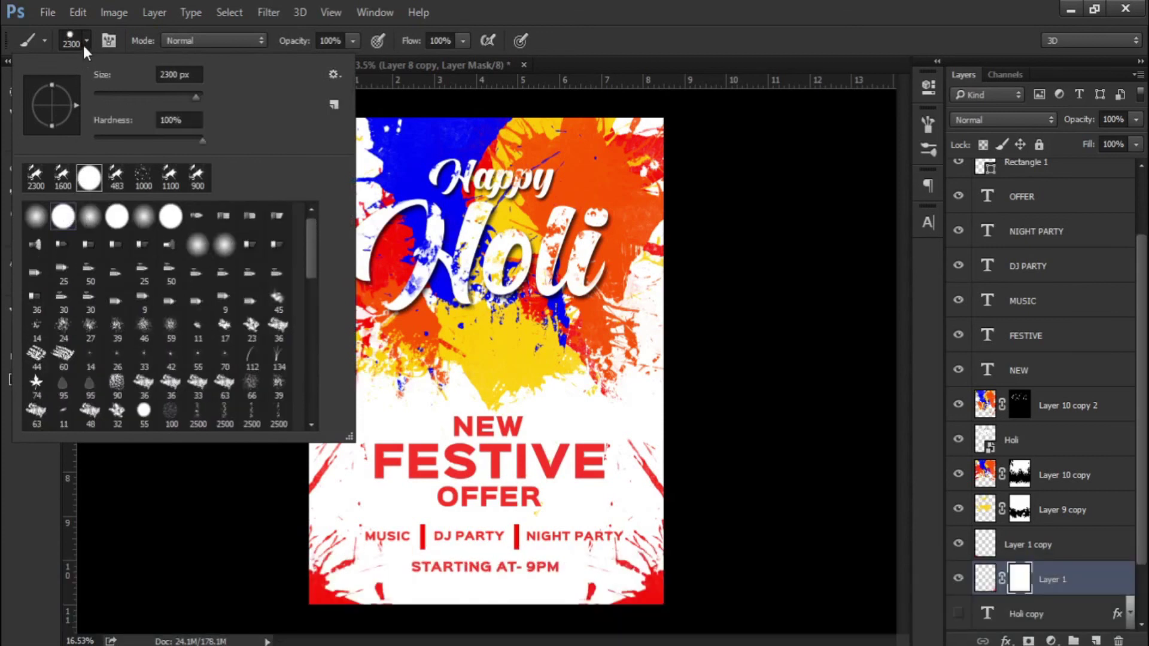
click(86, 41)
scroll(538, 430, up, 3)
scroll(537, 293, up, 2)
- With a 300 px black brush, paint Layer 1's mask to hide the red streak near NIGHT PARTY
key(bracketleft)
key(bracketleft)
key(bracketleft)
key(bracketleft)
key(bracketleft)
key(bracketleft)
key(bracketleft)
key(bracketleft)
key(bracketleft)
key(x)
key(bracketleft)
click(605, 471)
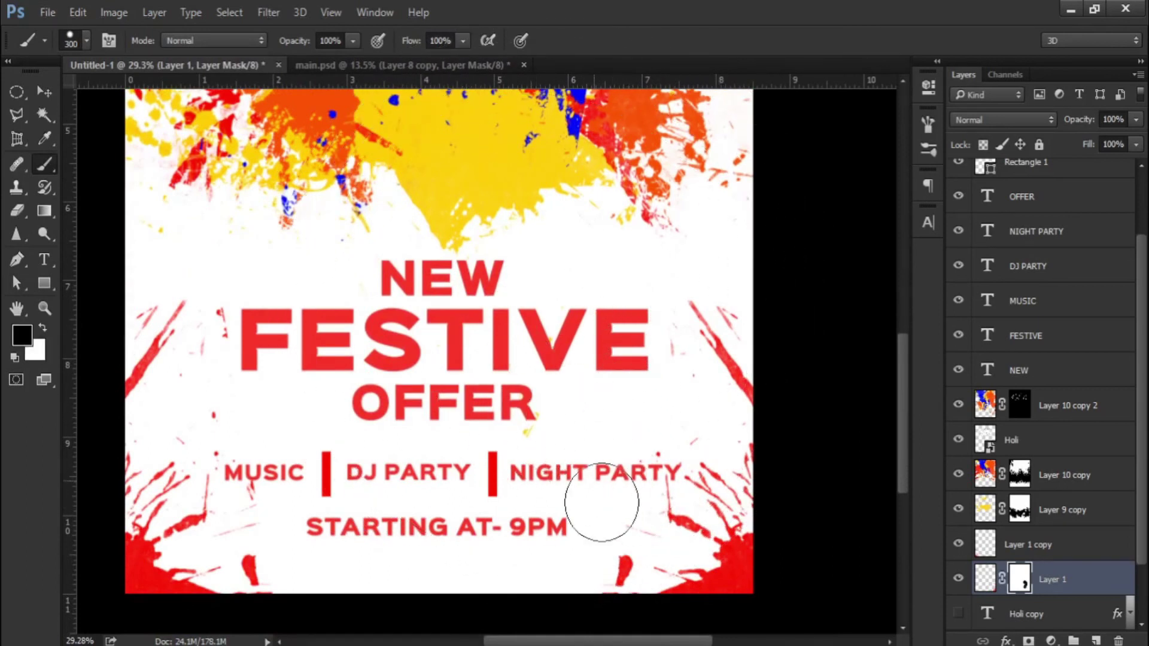
- Add a mask to Layer 1 copy and paint out stray splatter near MUSIC
scroll(573, 452, down, 2)
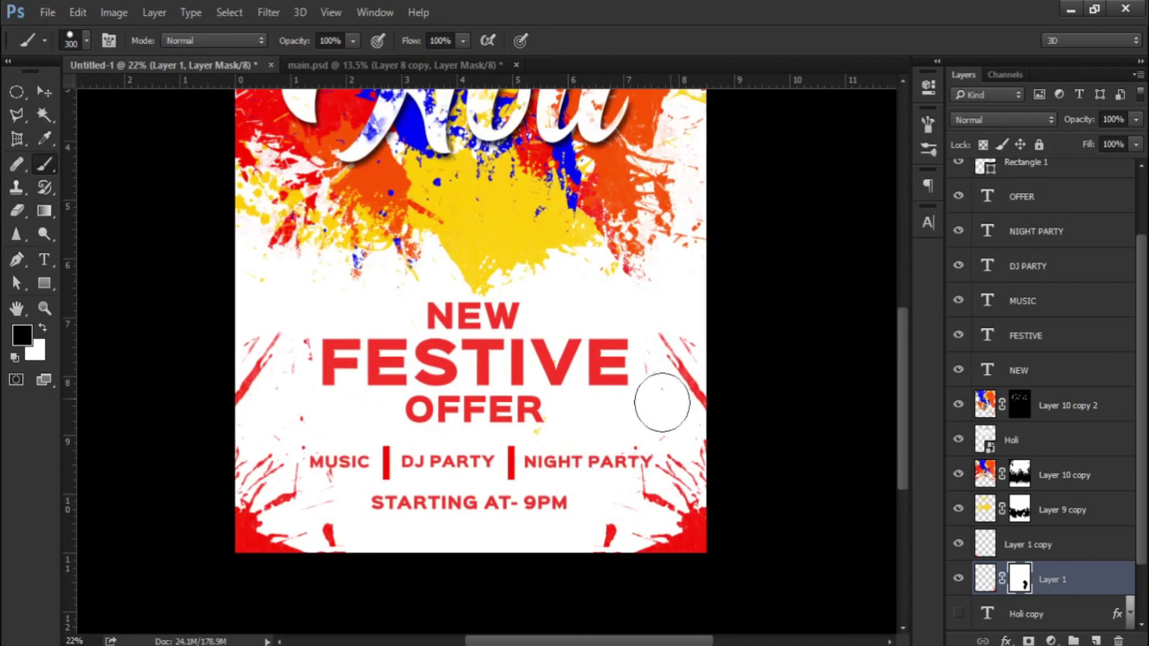
click(1025, 556)
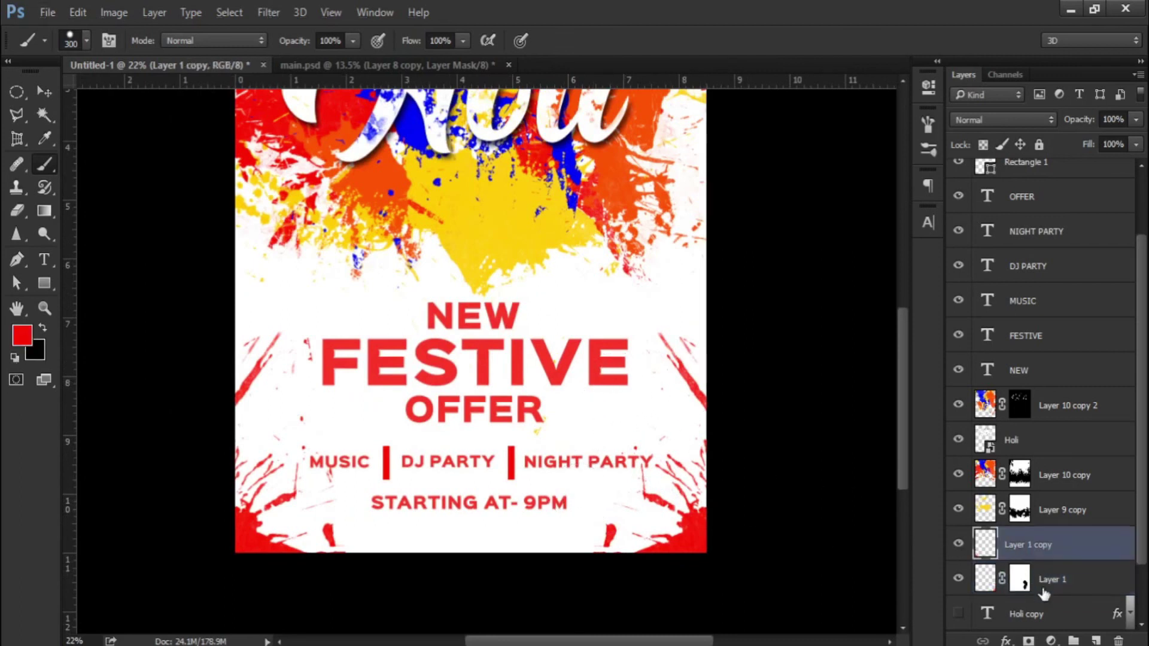
click(1028, 640)
scroll(368, 476, up, 2)
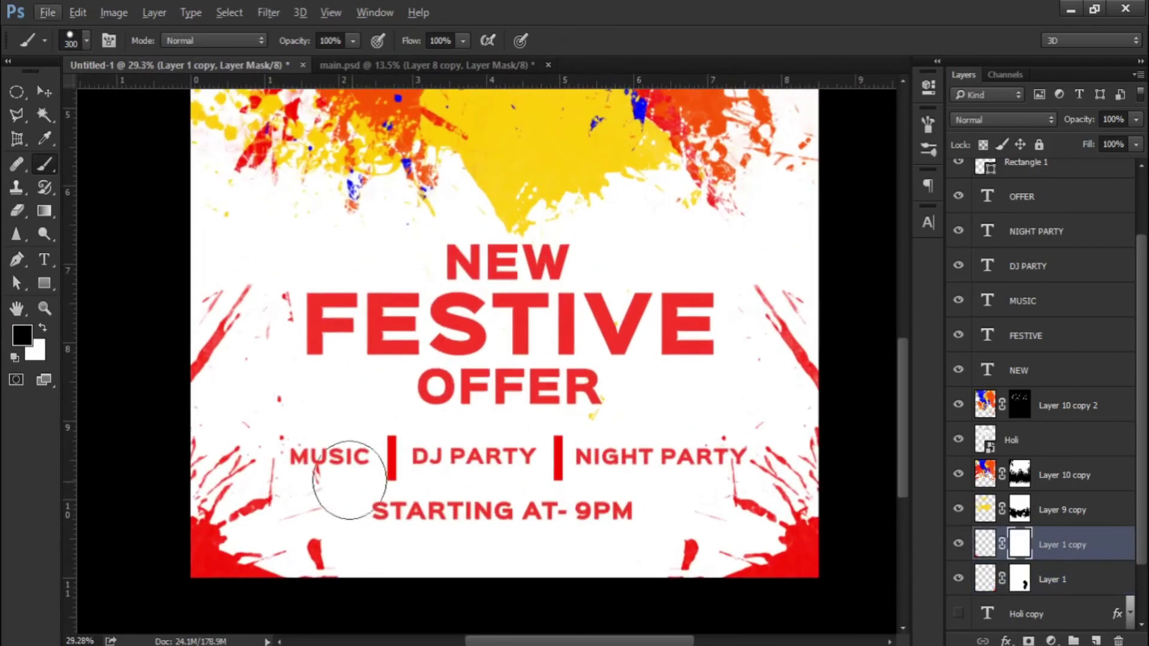
drag(306, 421, 297, 333)
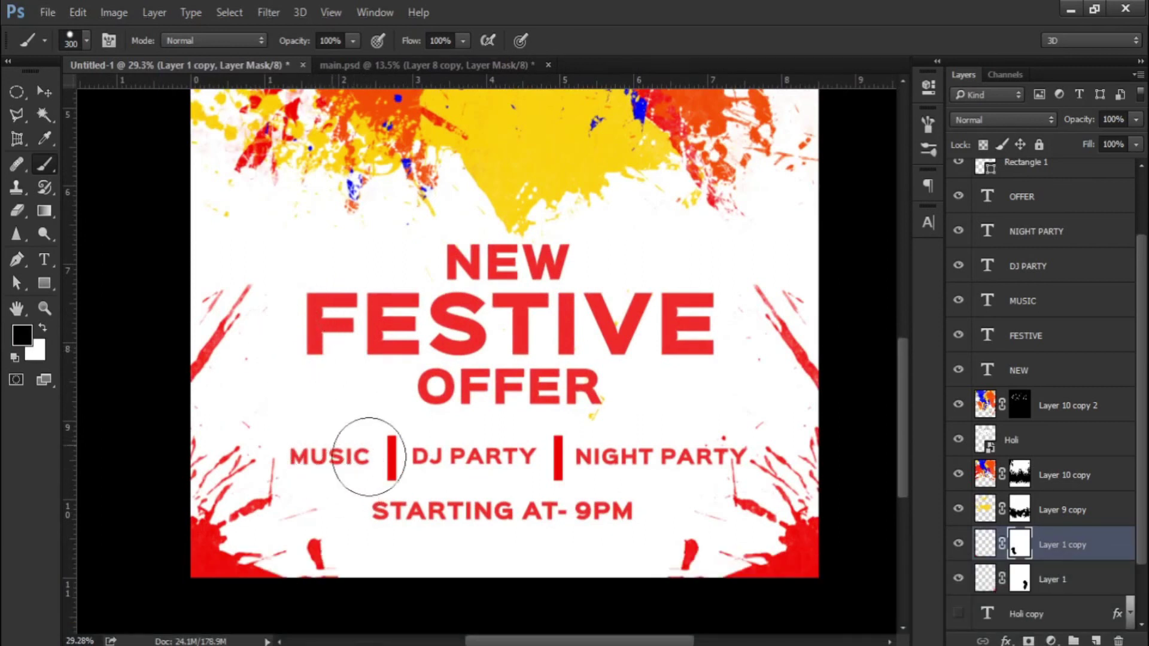
- Reselect Layer 1's mask and return to the Move tool
scroll(359, 454, down, 2)
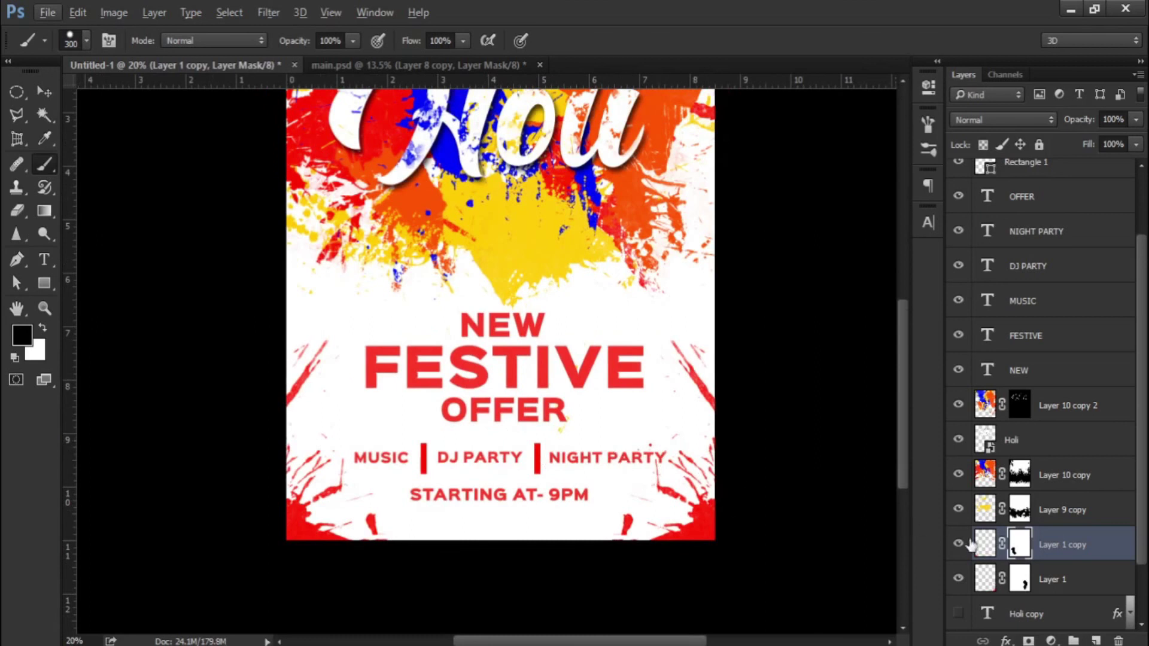
click(1017, 580)
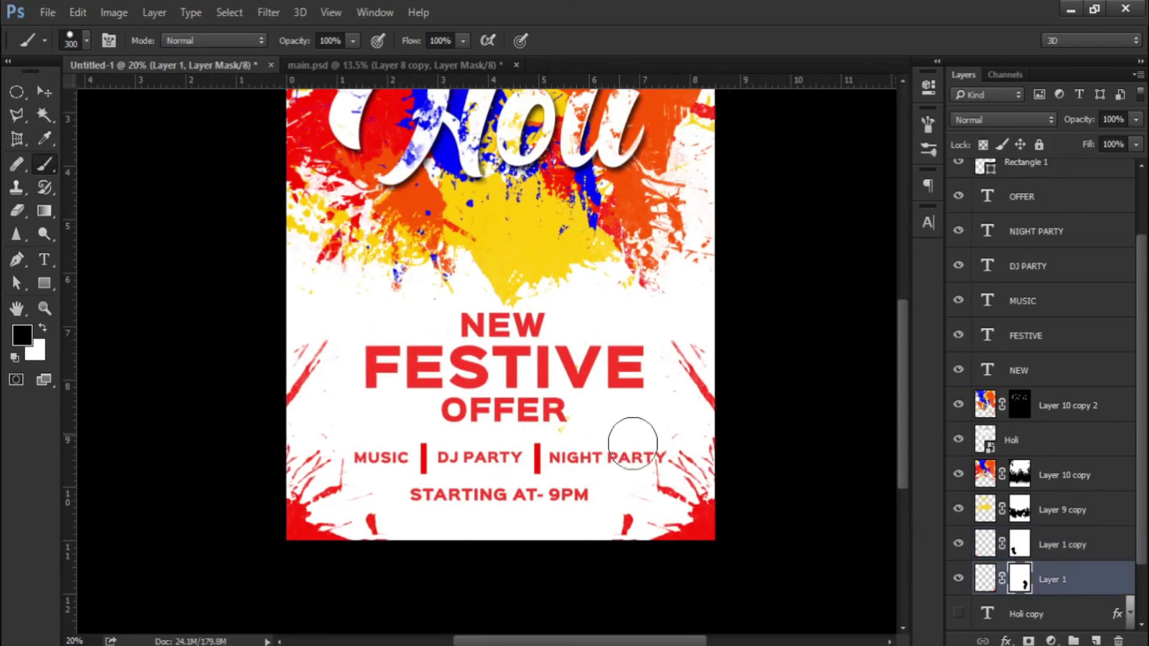
scroll(627, 446, down, 1)
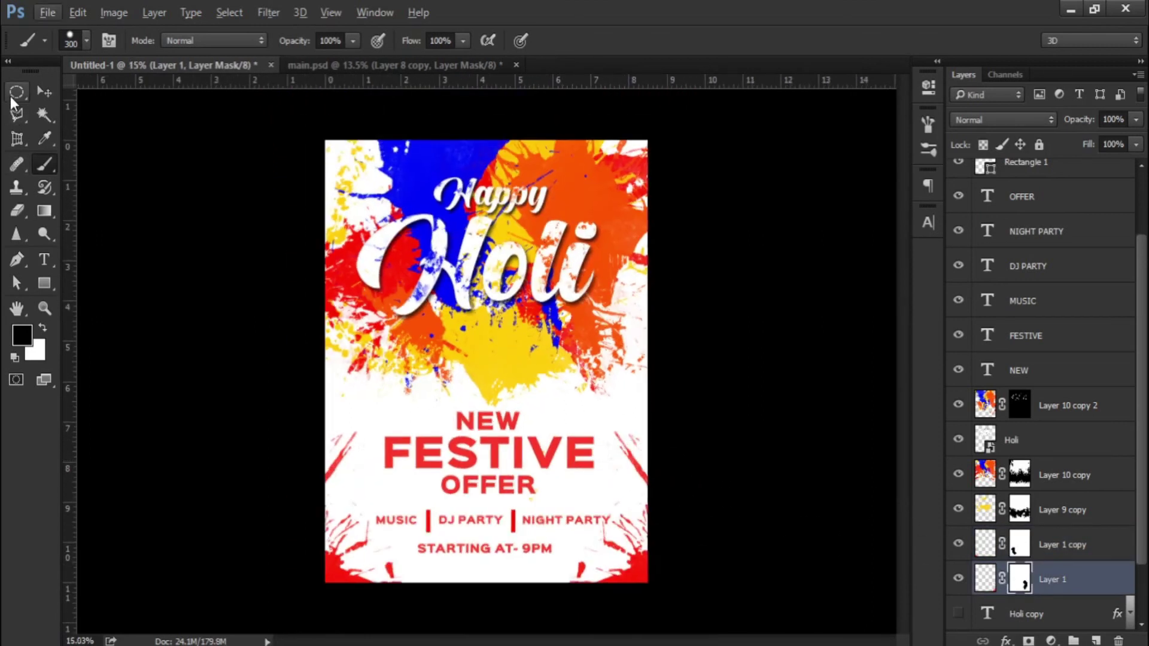
click(43, 96)
scroll(731, 574, down, 1)
scroll(731, 574, down, 1)
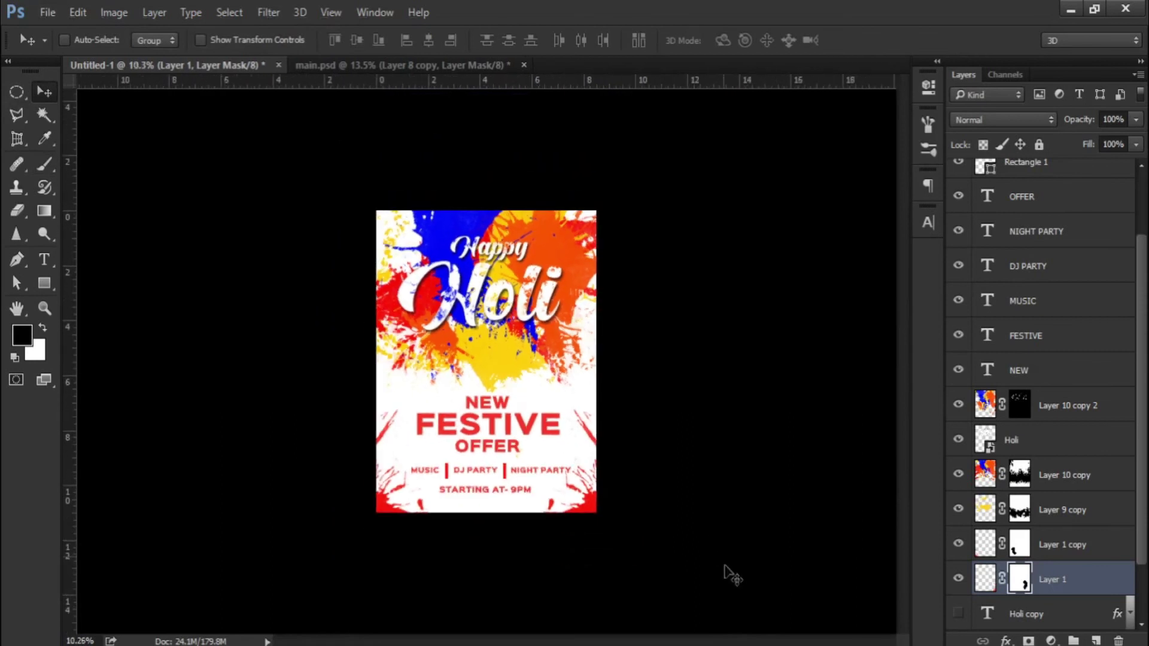